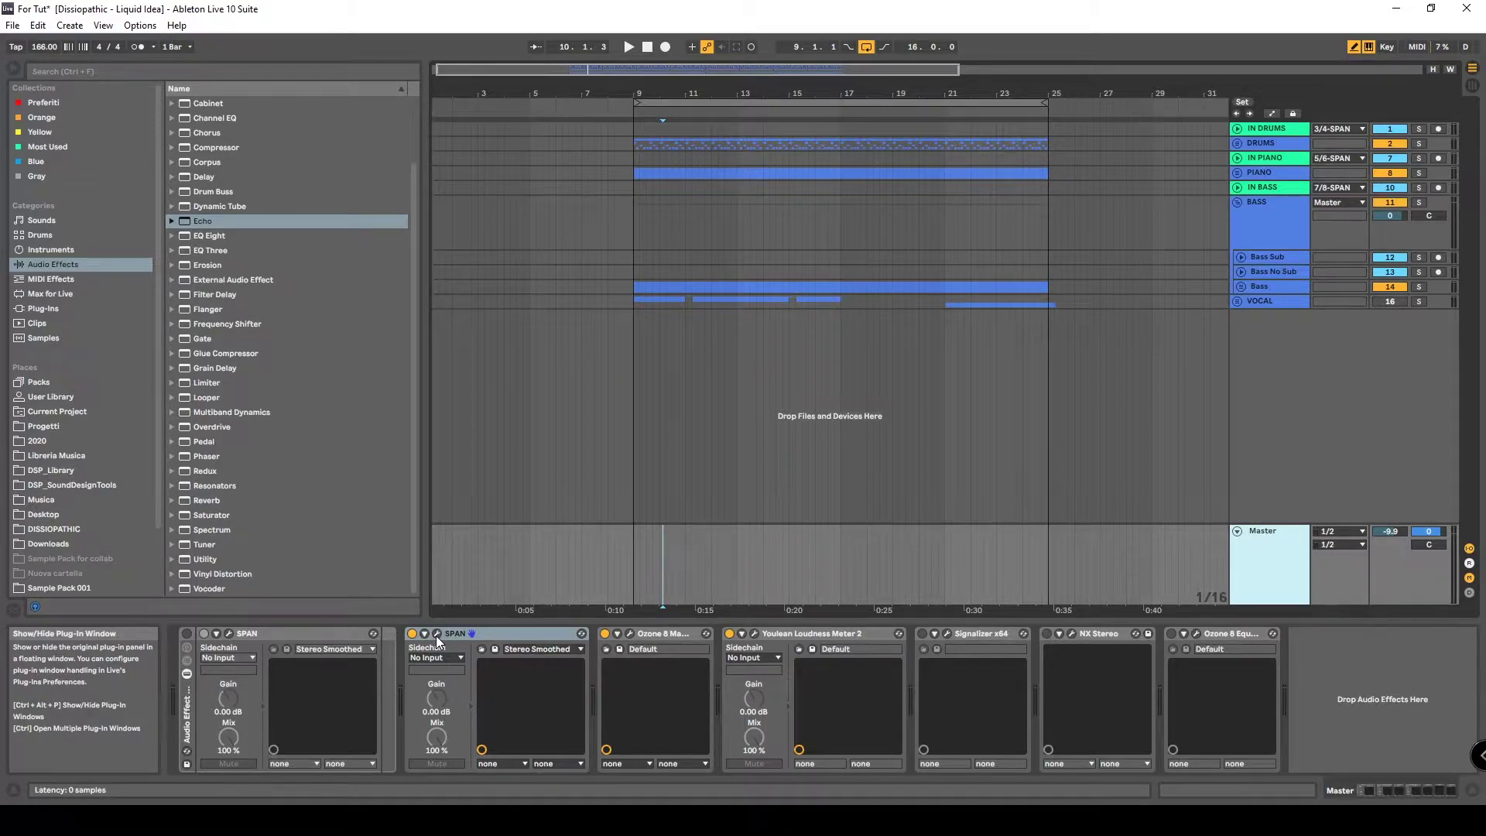
Enable the audio effect rack on the Master track and open the interface of its first SPAN analyzer.
ctrl+scroll(886, 204, up, 2)
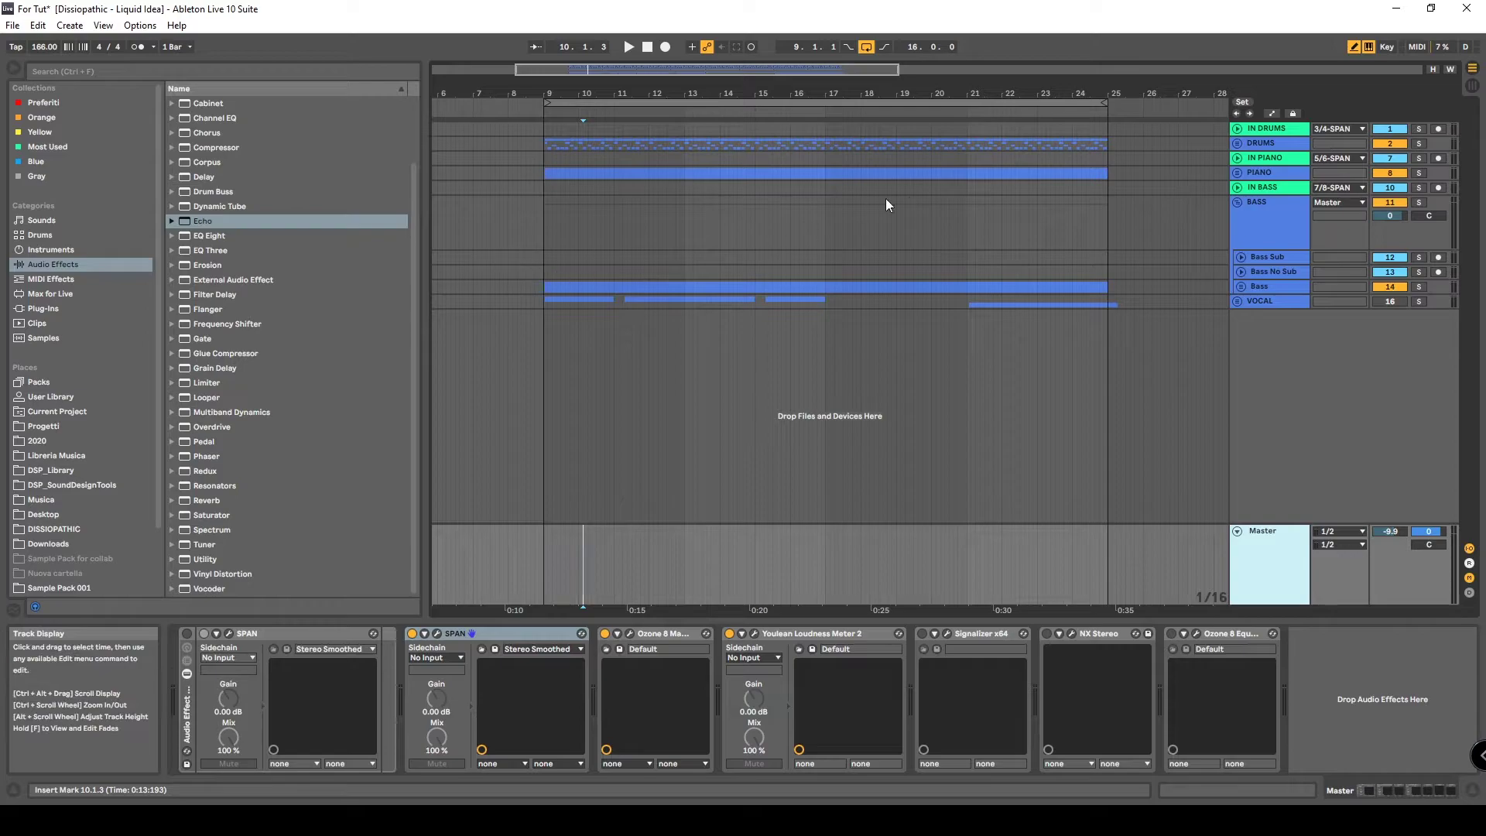
click(1275, 145)
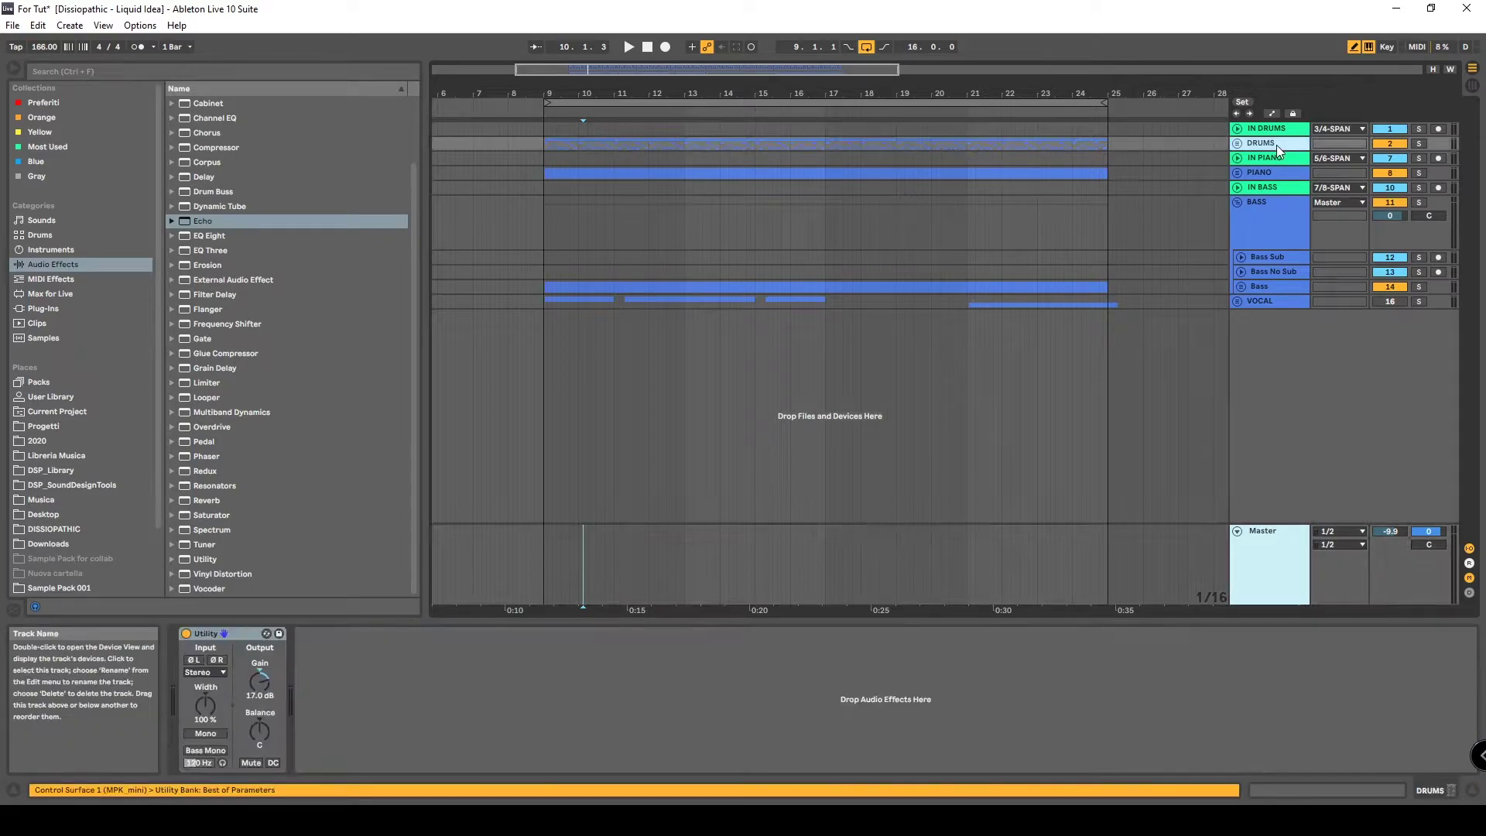
click(1264, 209)
click(861, 534)
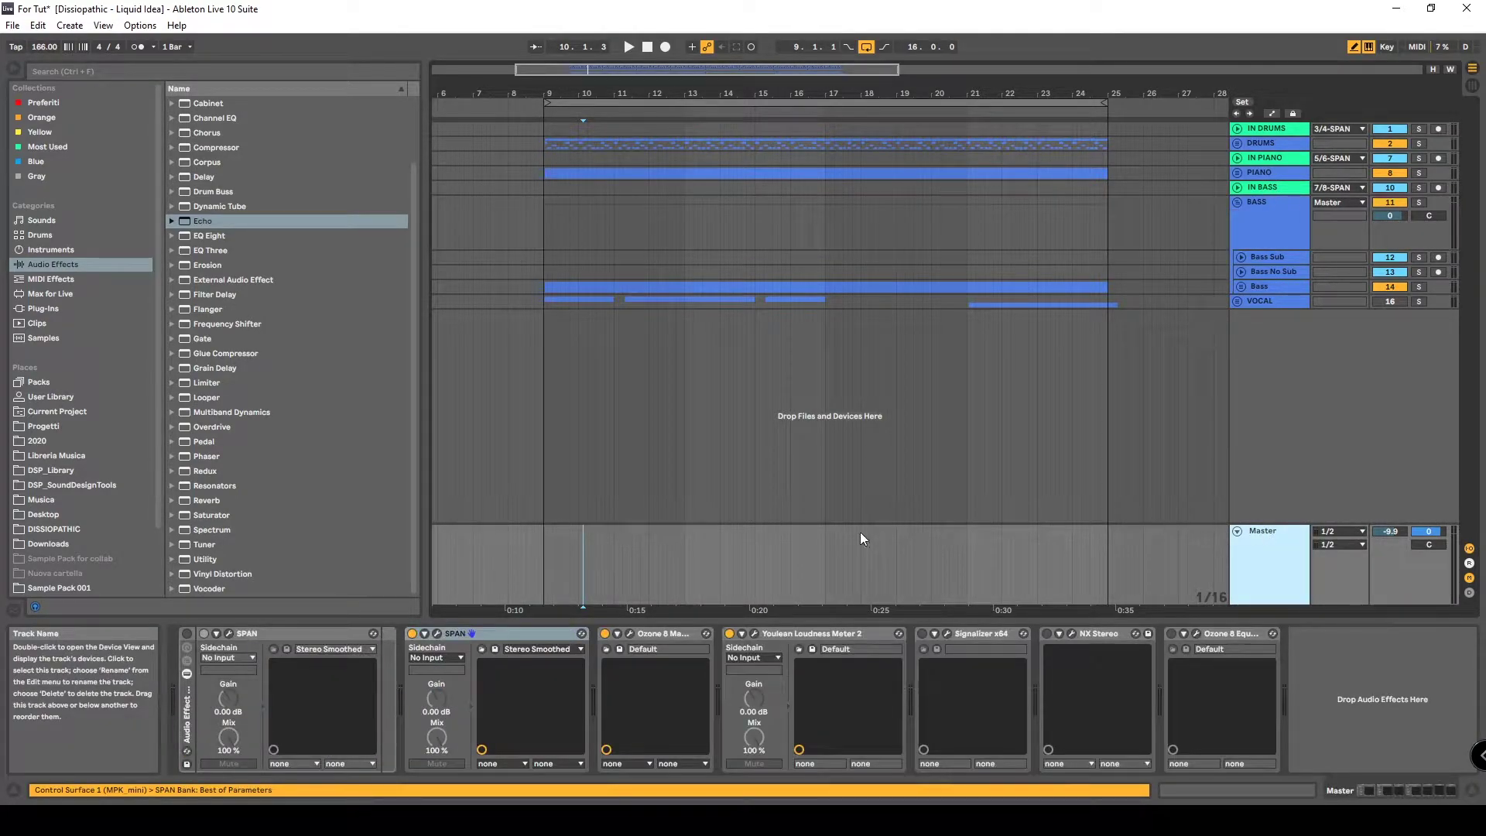
click(188, 632)
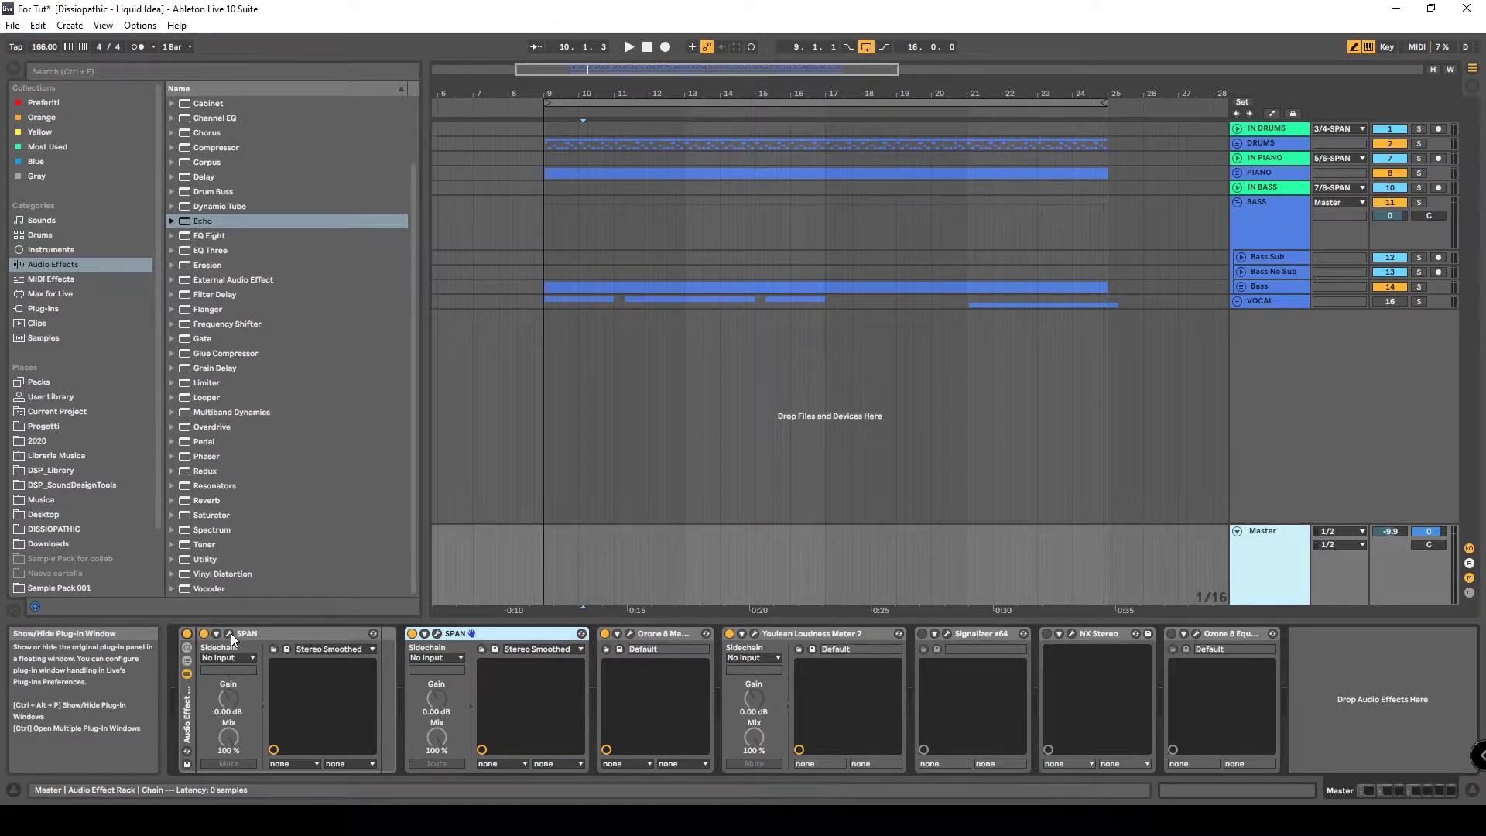
click(231, 633)
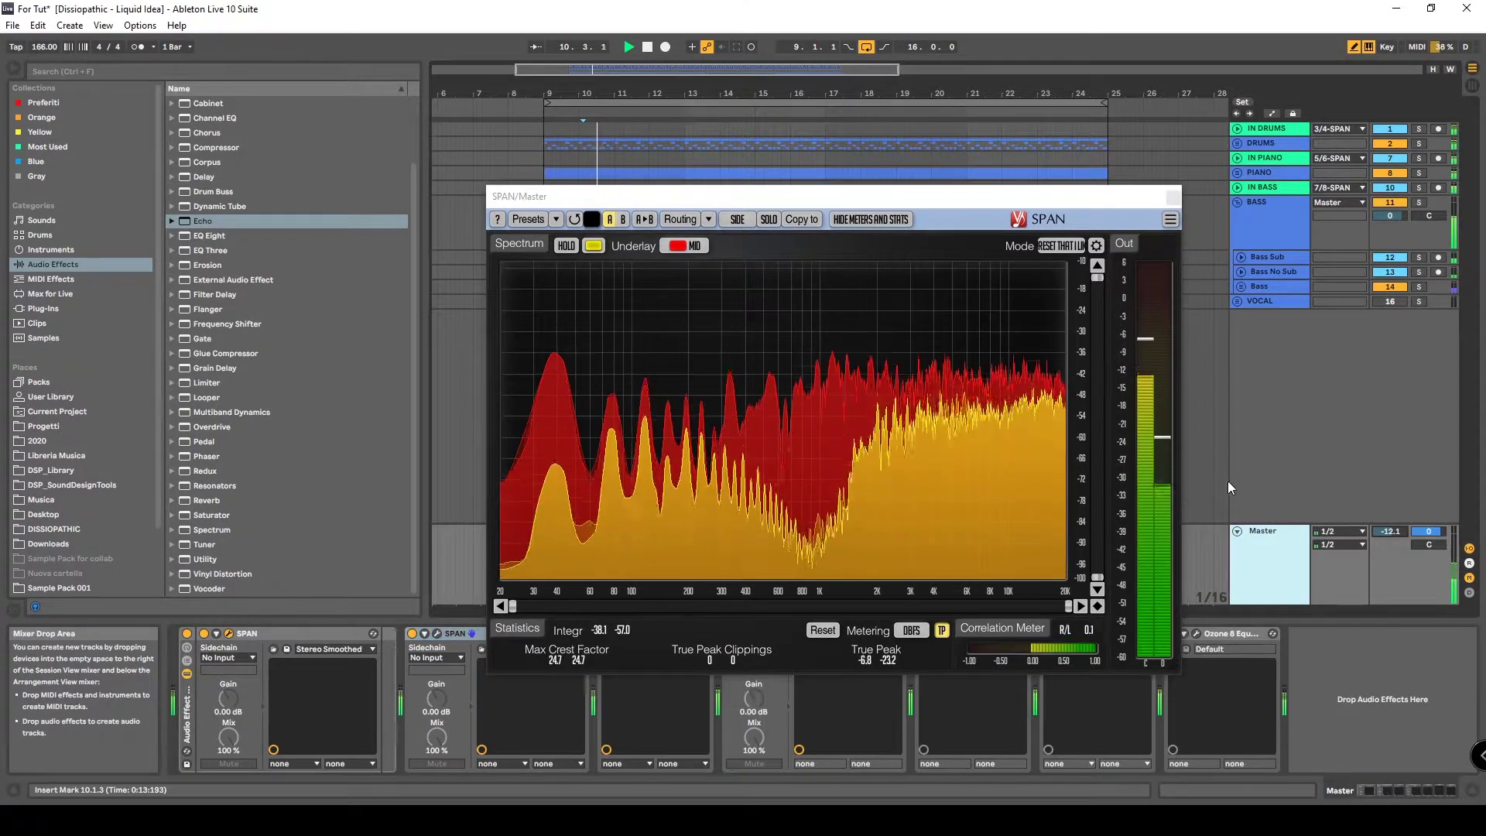
Stop playback and apply the Mid-Side Stereo routing in SPAN.
click(818, 364)
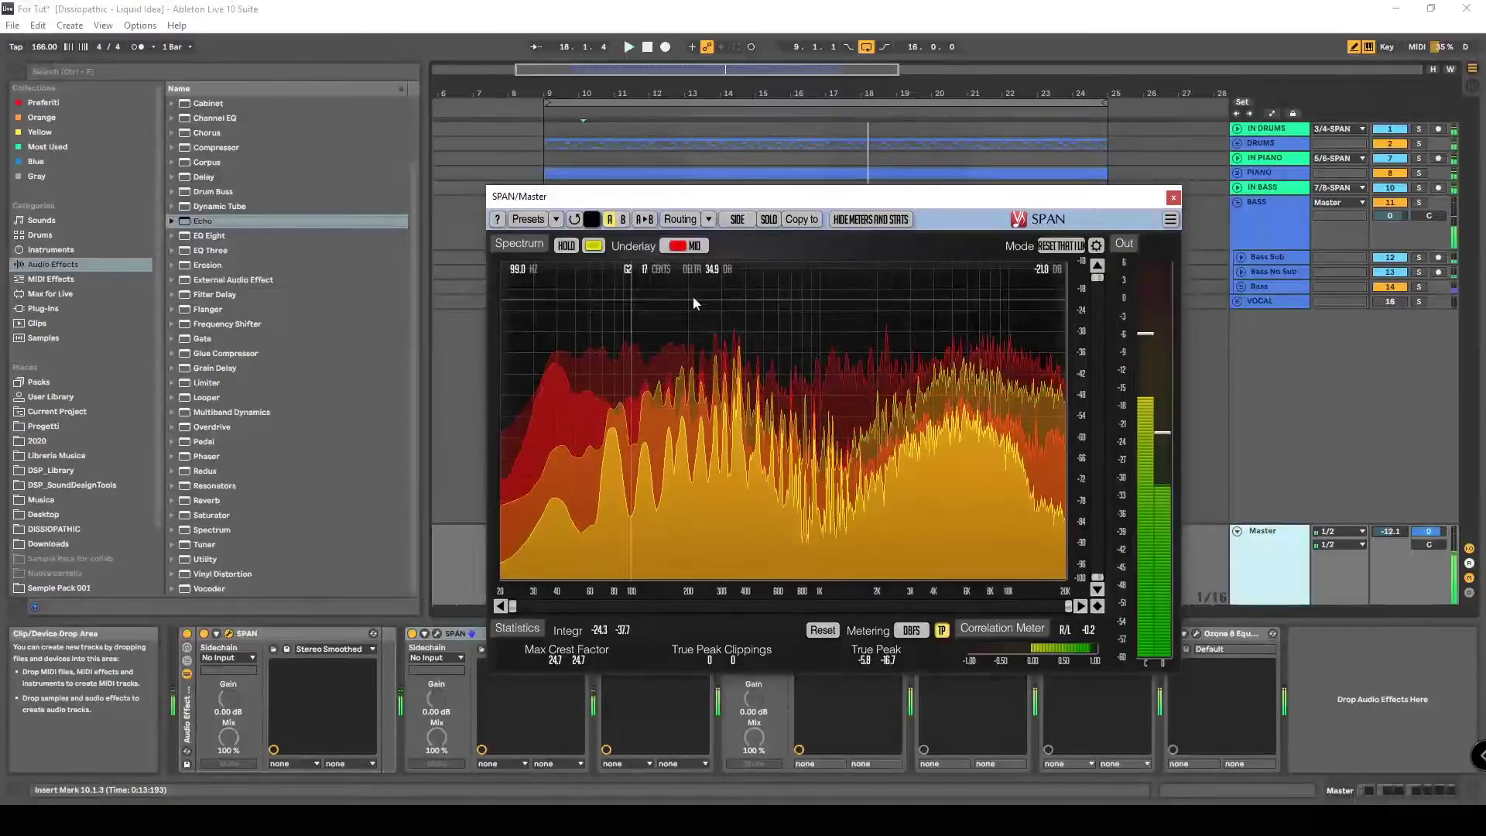
key(space)
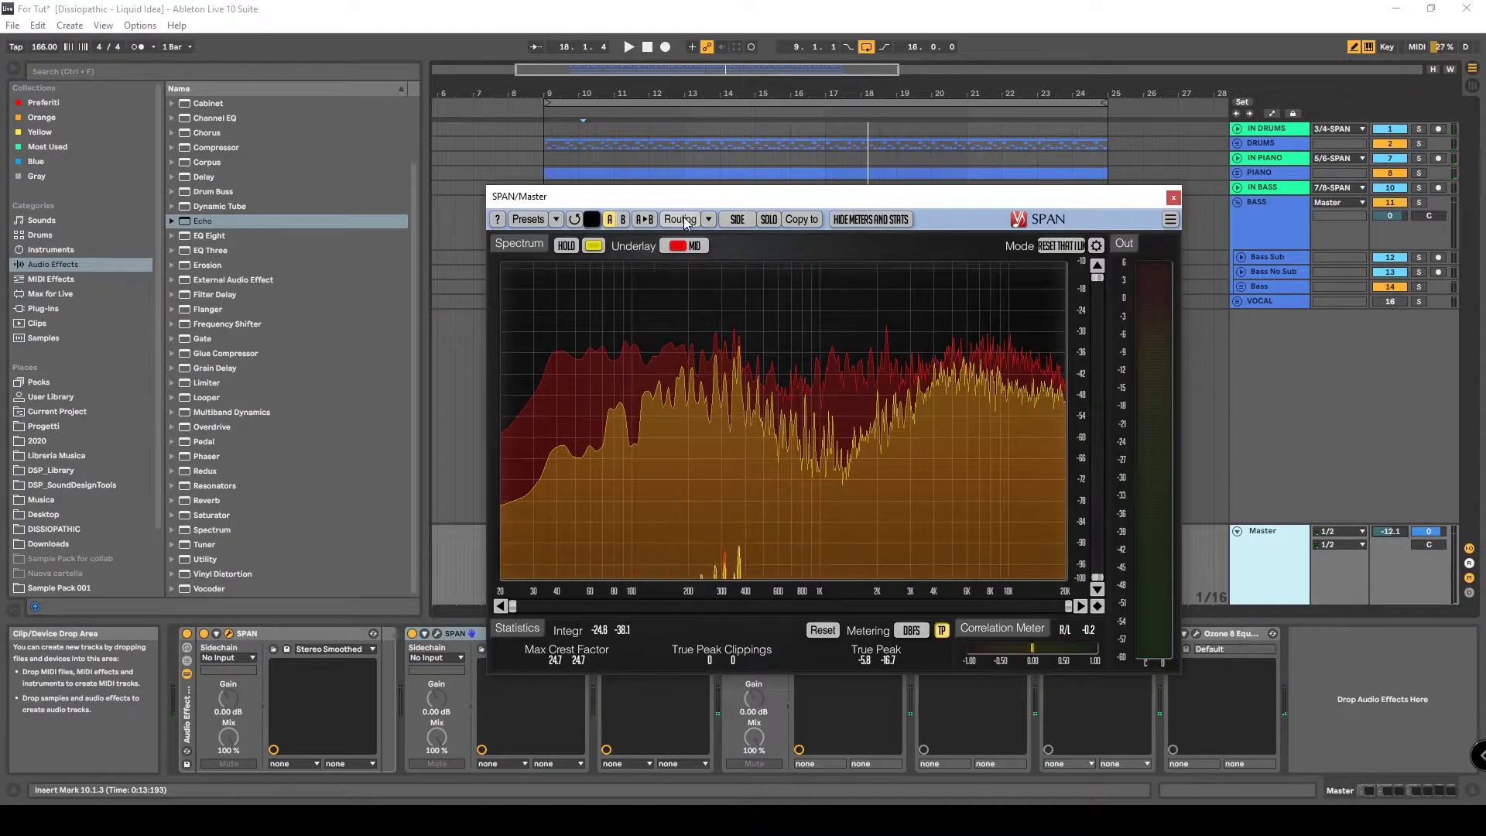
click(707, 220)
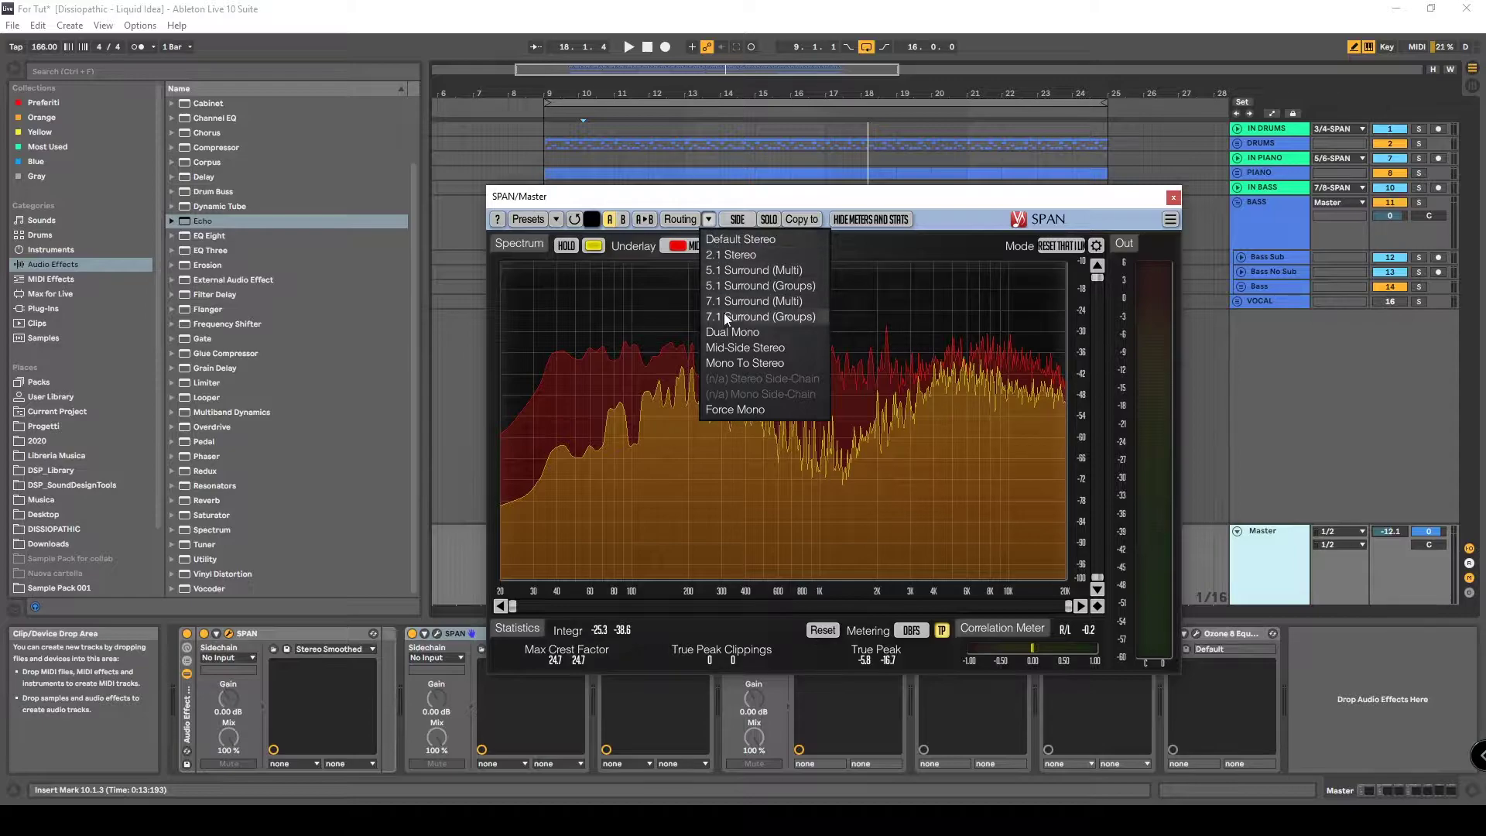
click(732, 346)
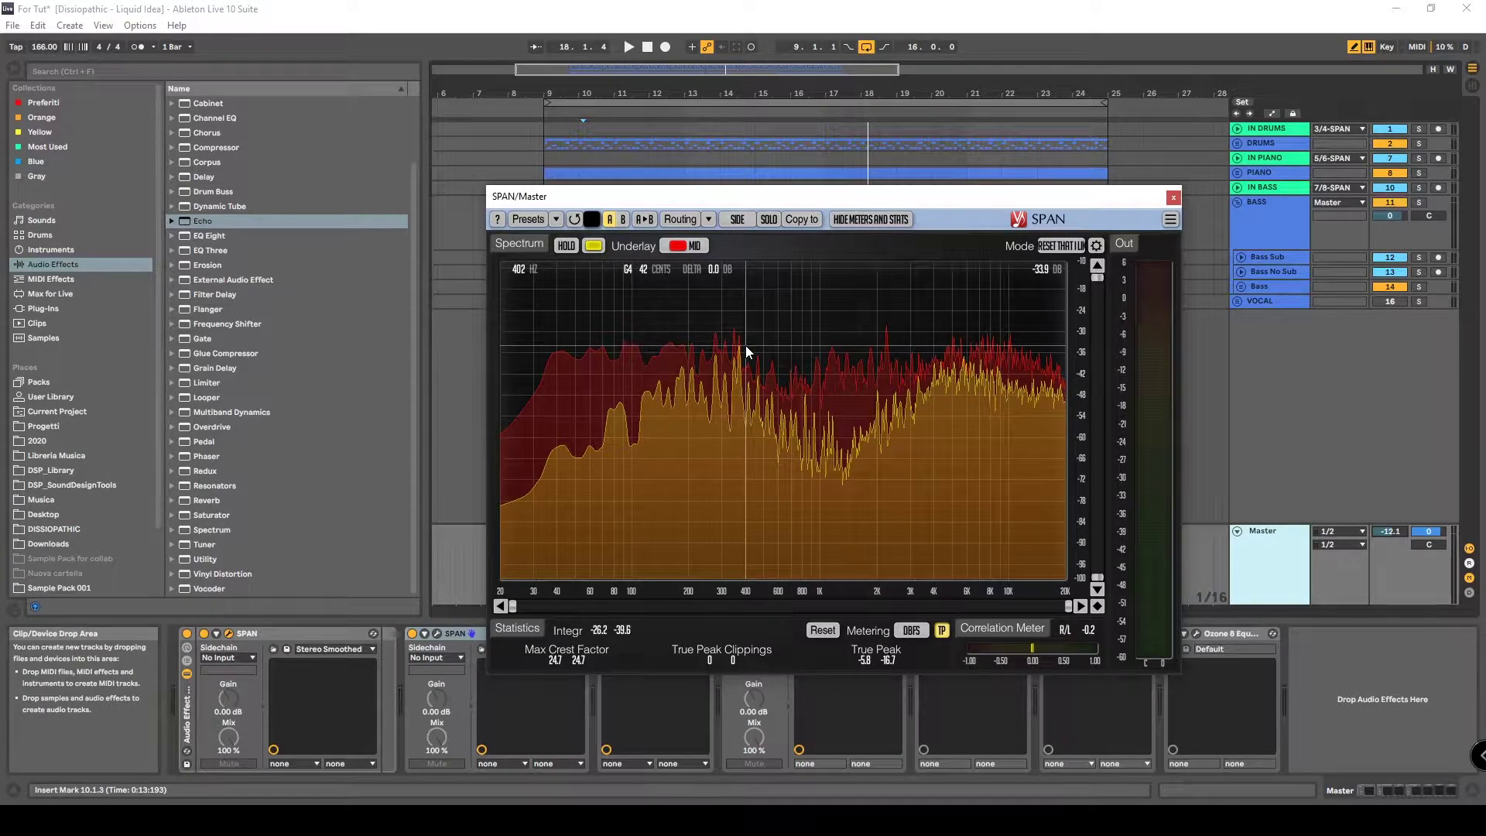
Save the current spectrum mode settings as a new preset named "Span setup" and close the Spectrum Mode Editor.
click(1096, 245)
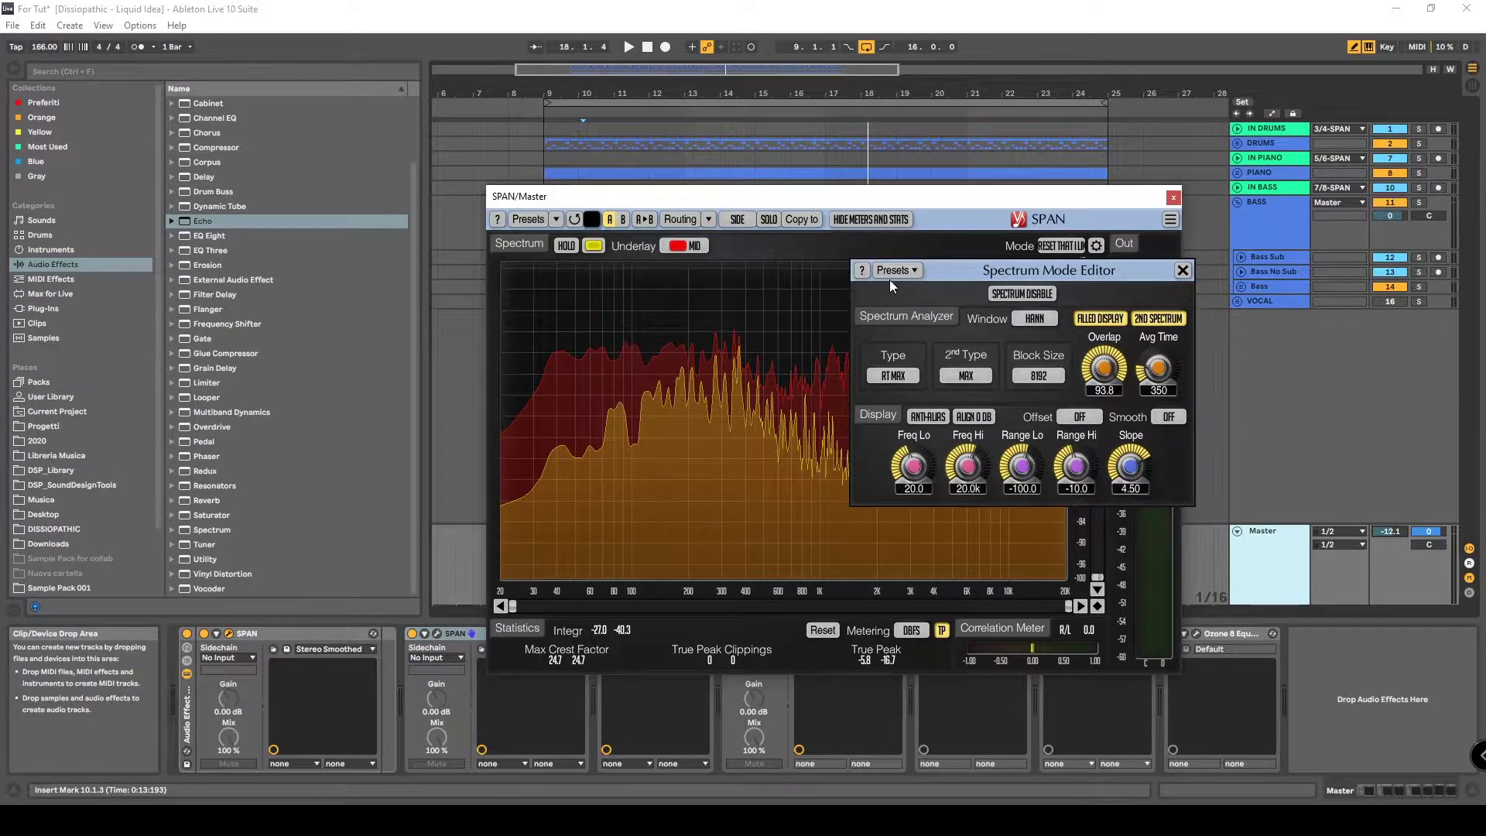
click(914, 272)
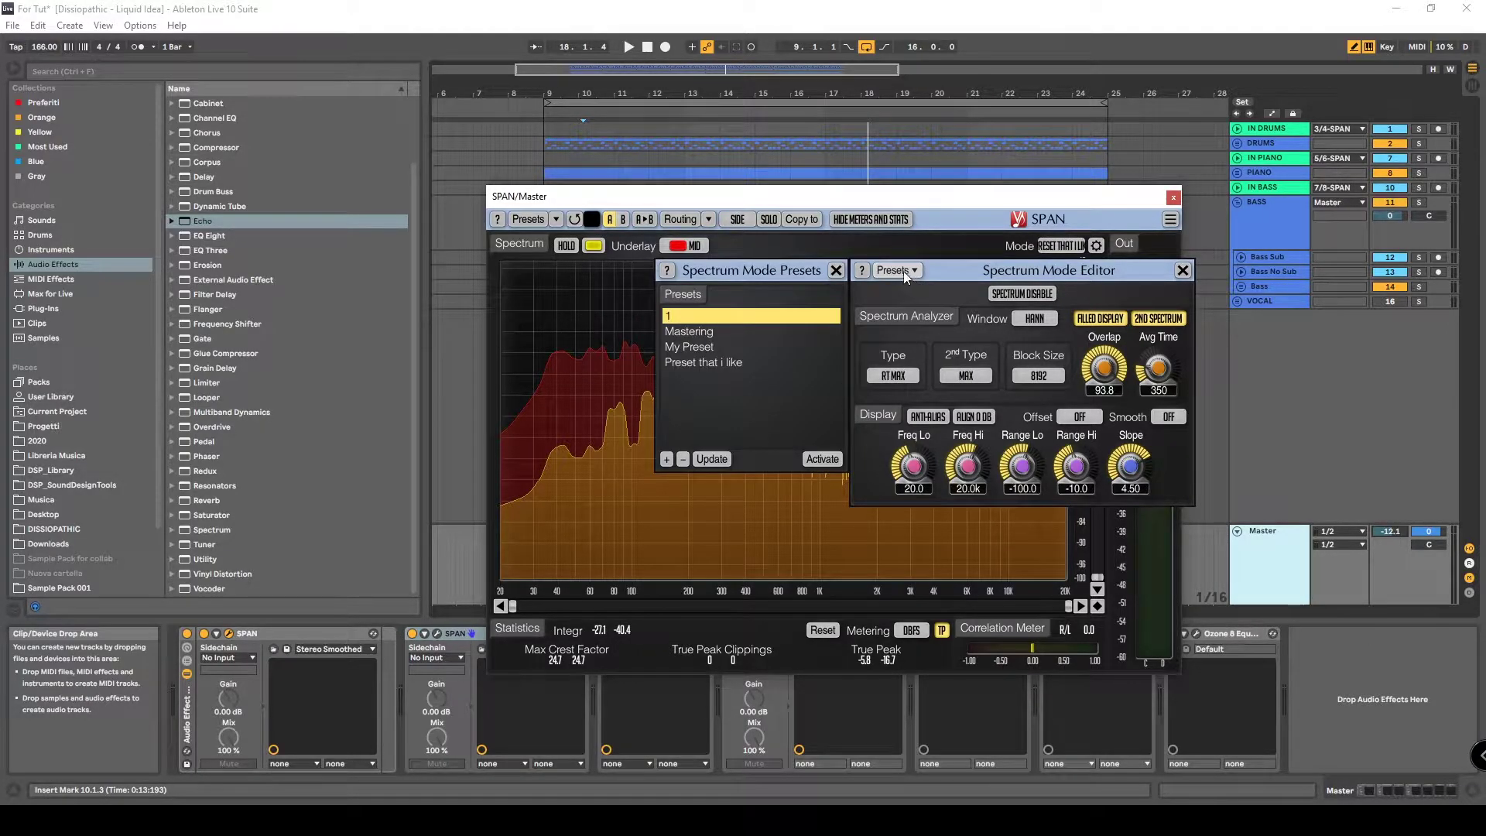
click(666, 460)
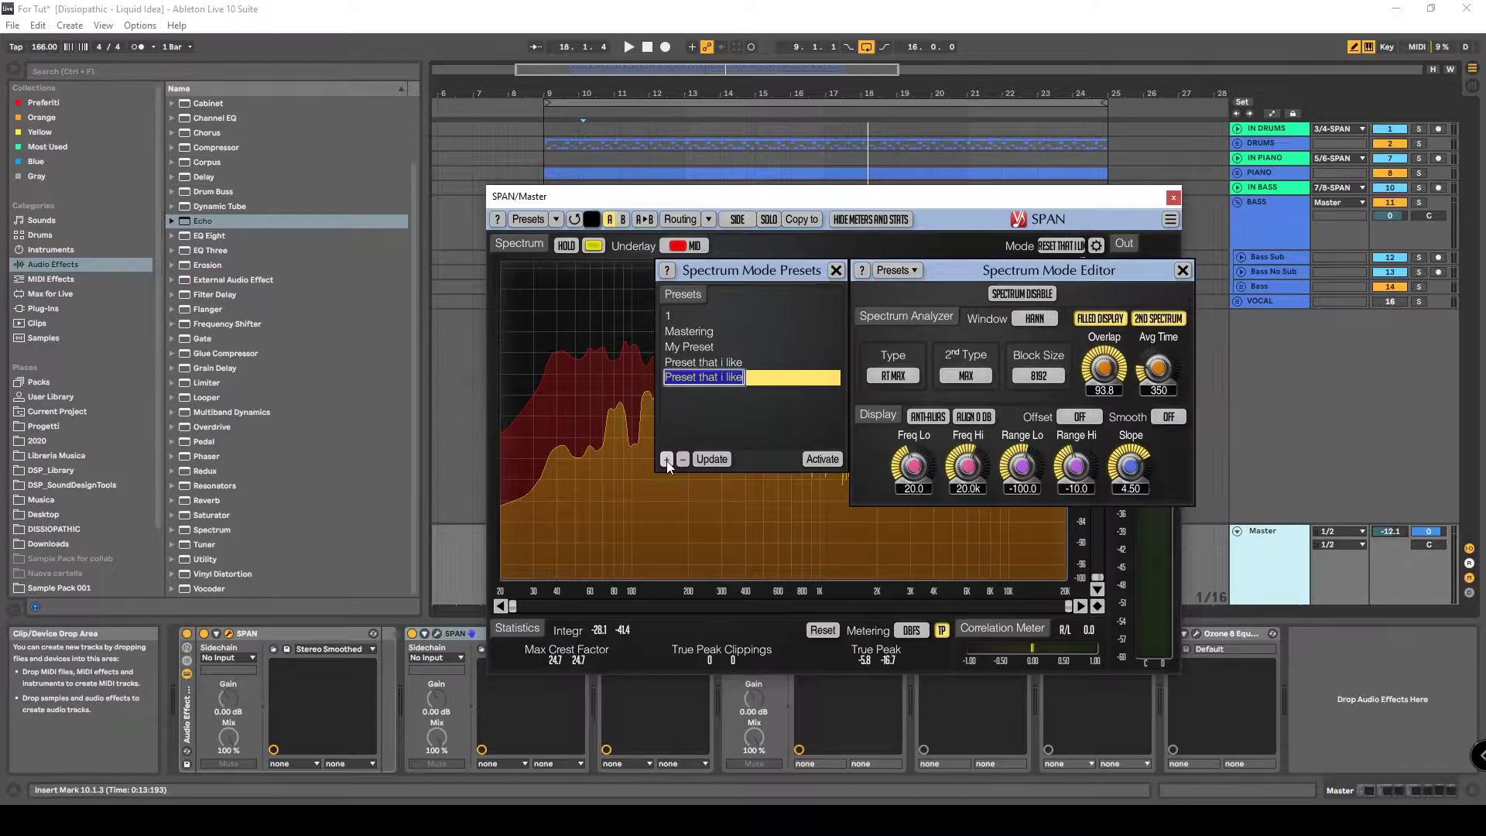
text(Span setup)
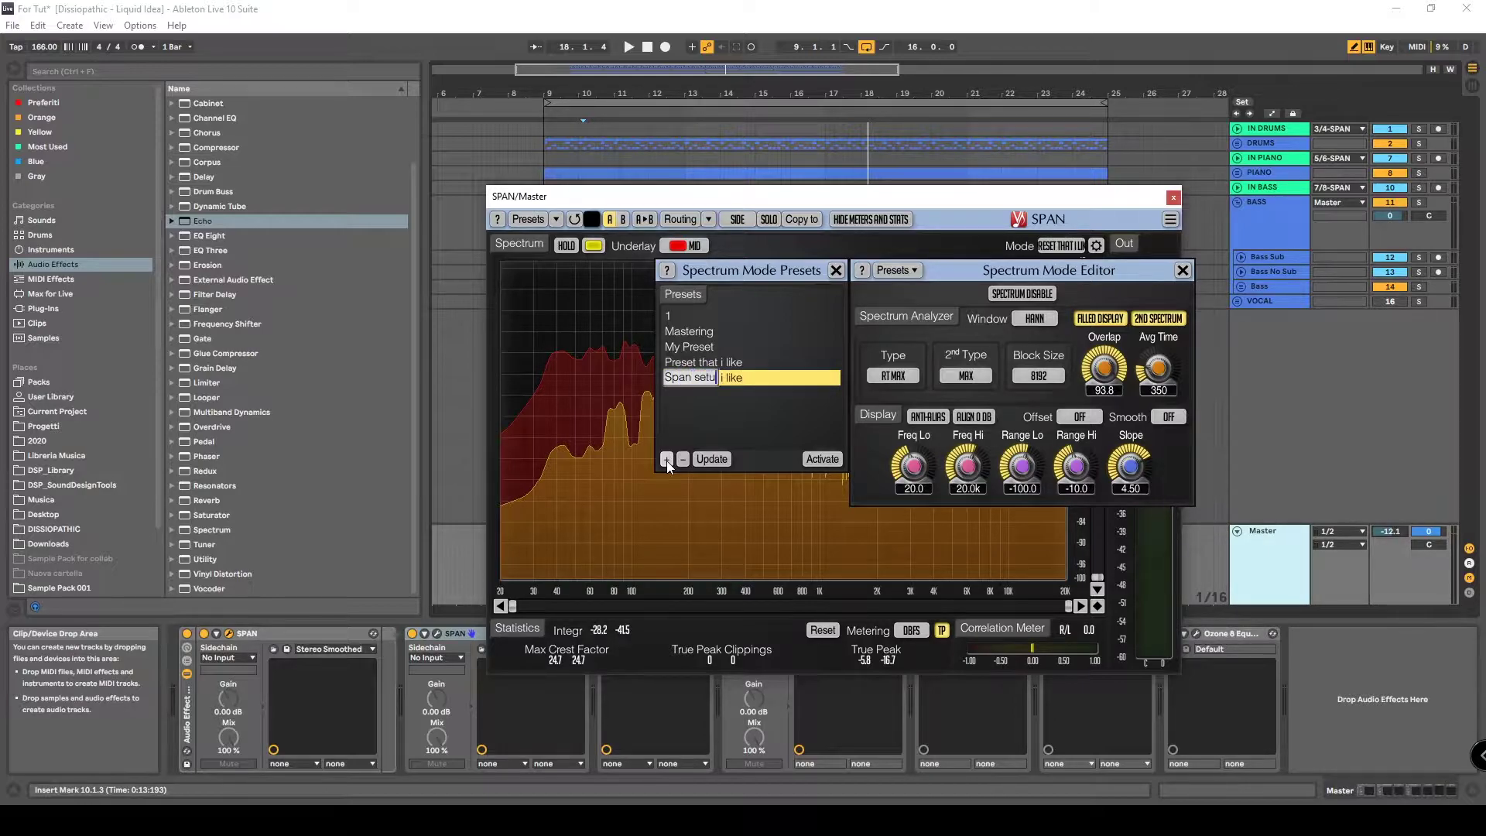
key(Return)
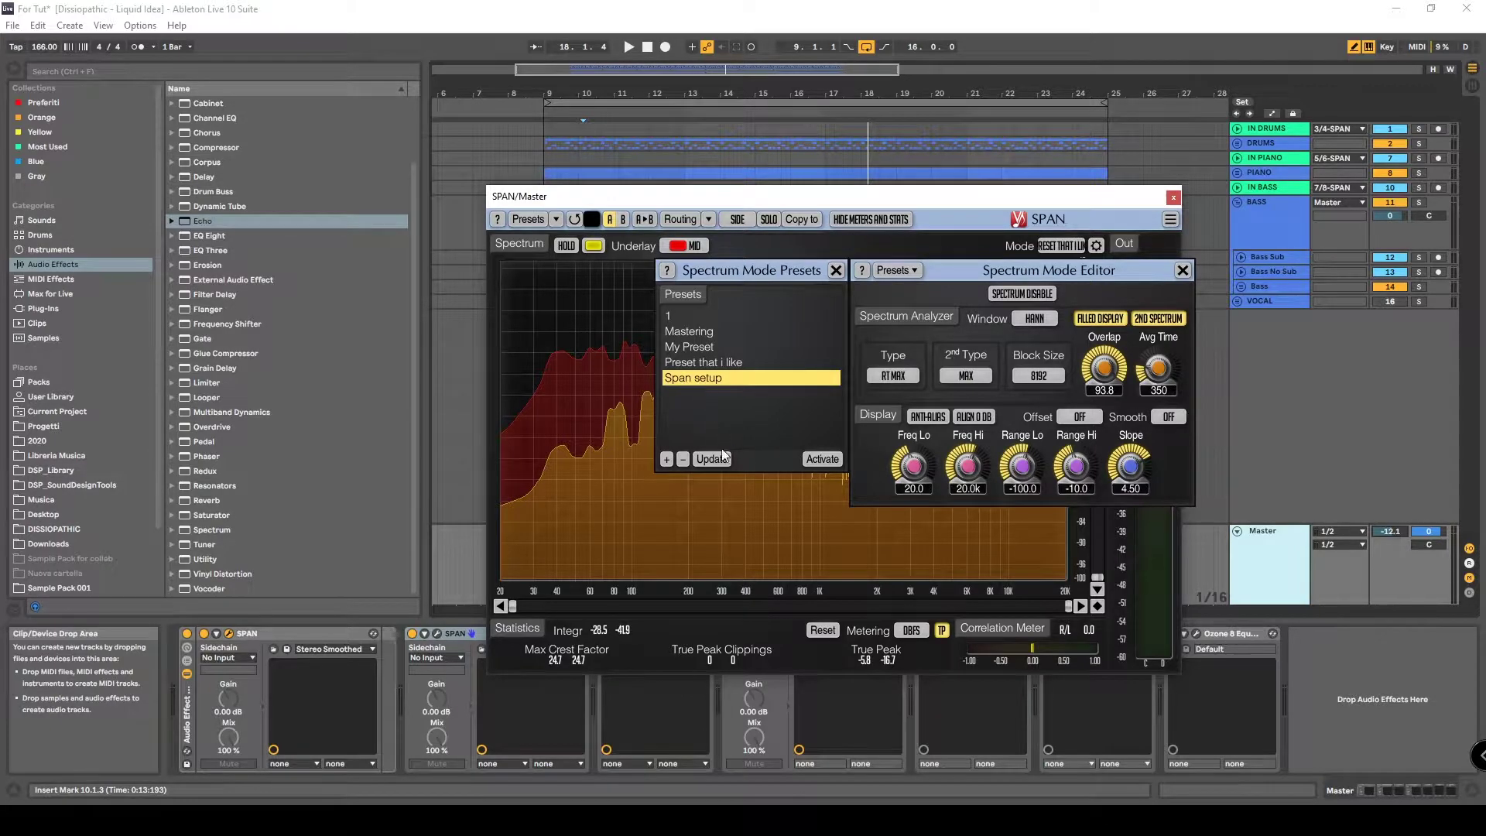
click(1189, 272)
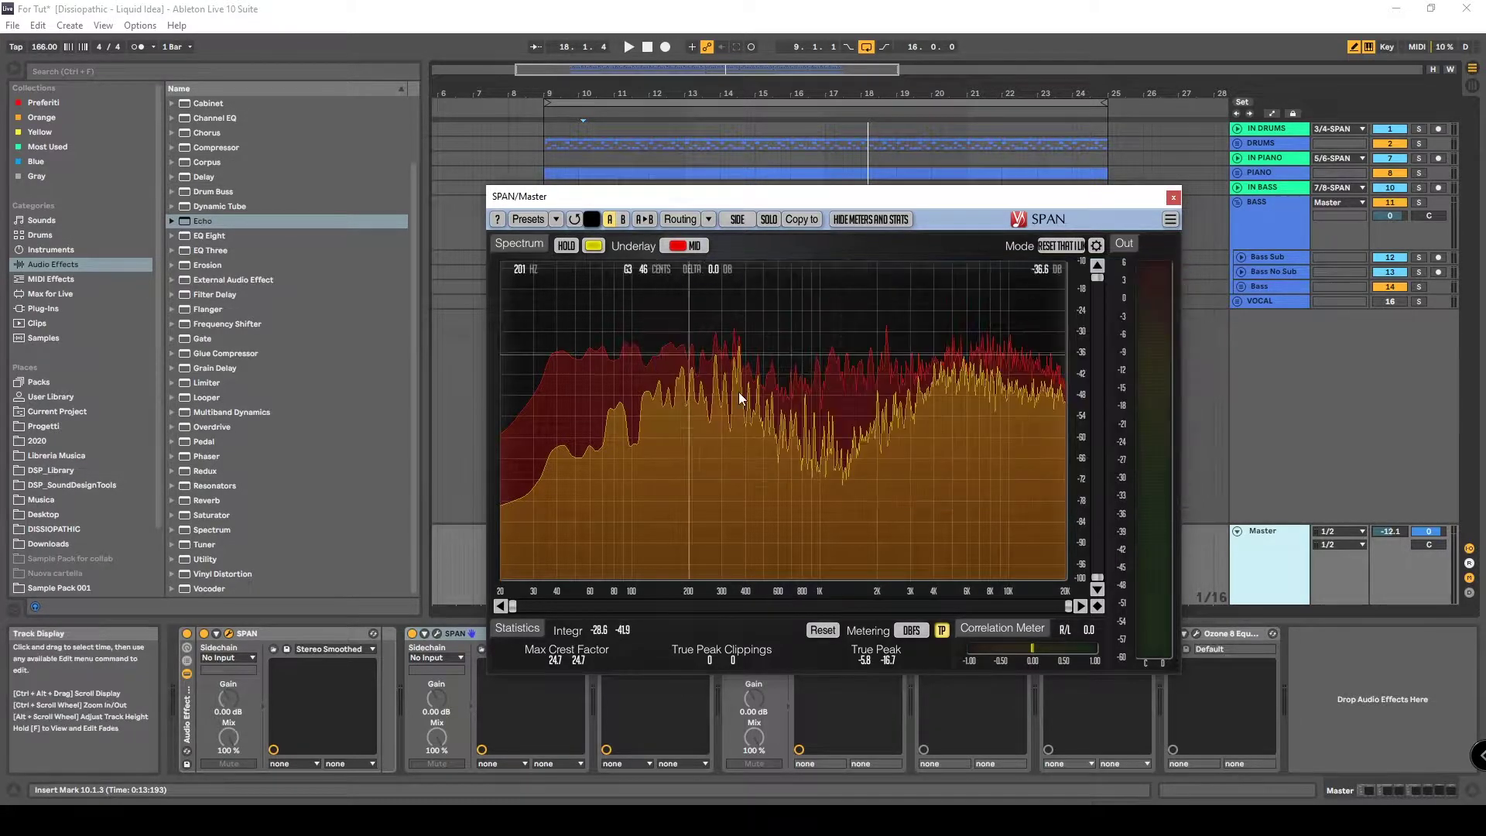
Switch SPAN to the Mid channel and set its spectrum mode to Span setup.
click(732, 223)
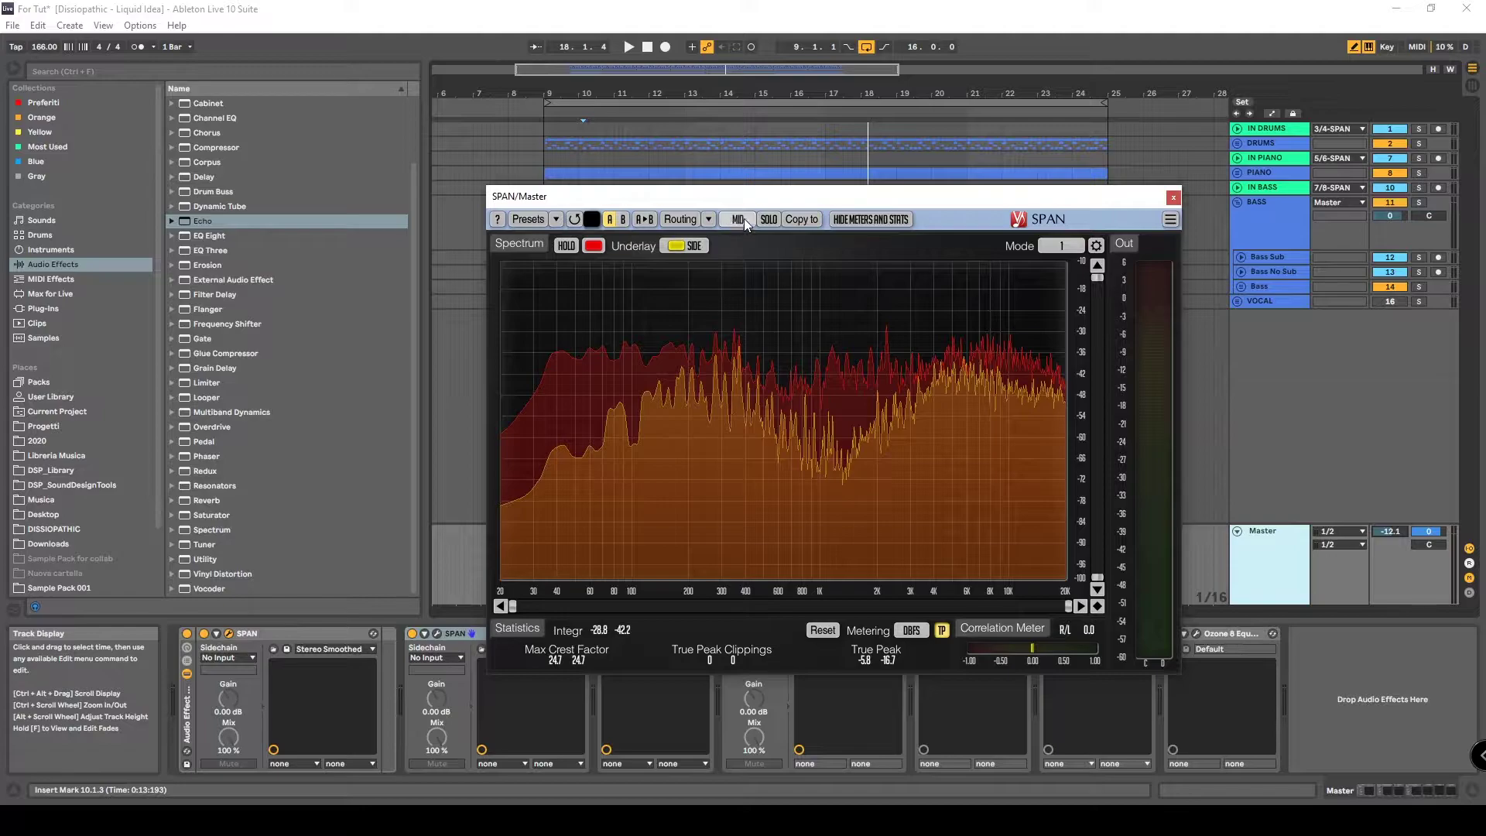
click(736, 221)
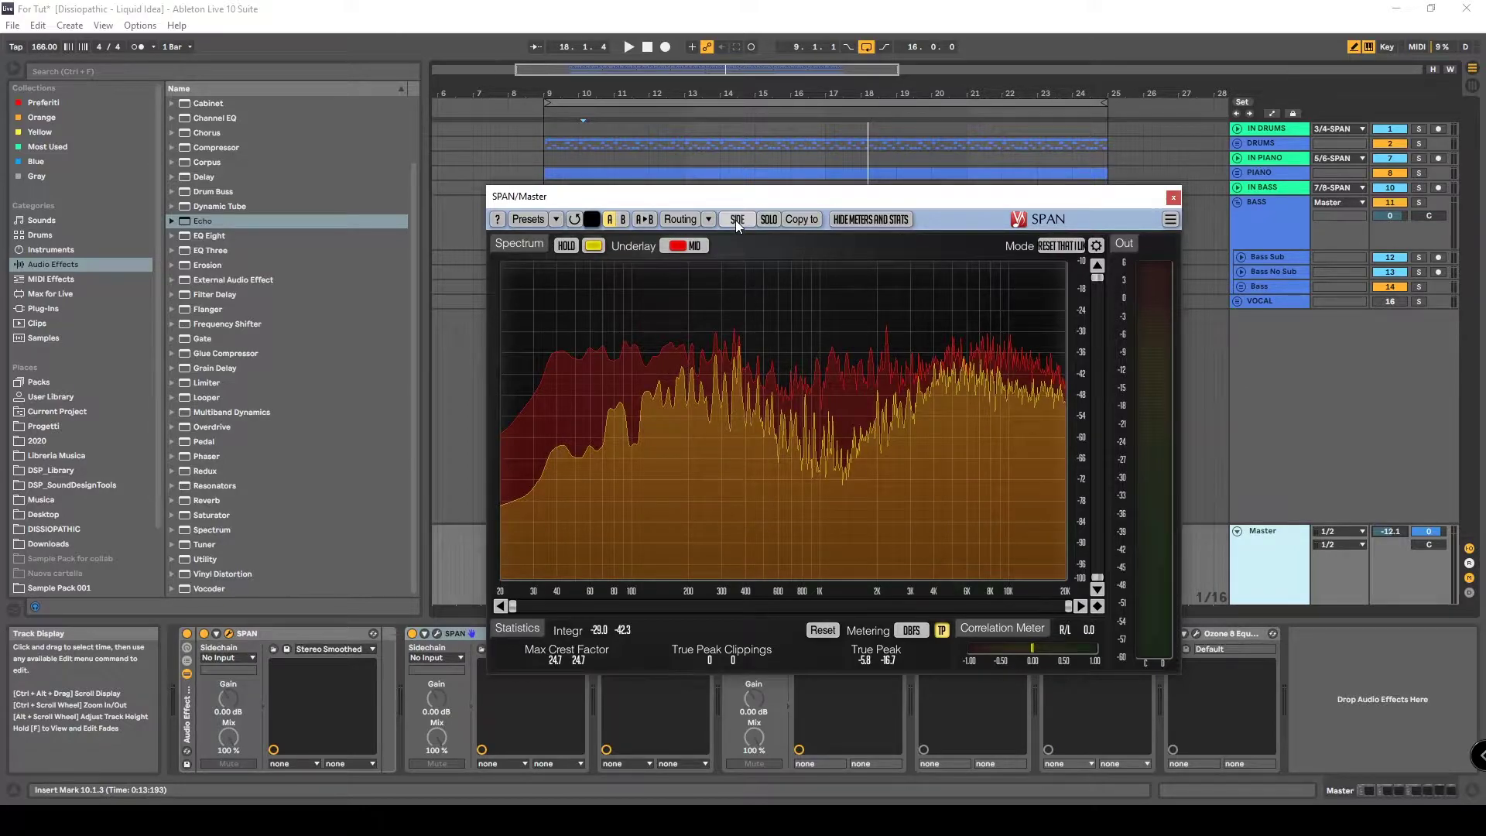
click(735, 220)
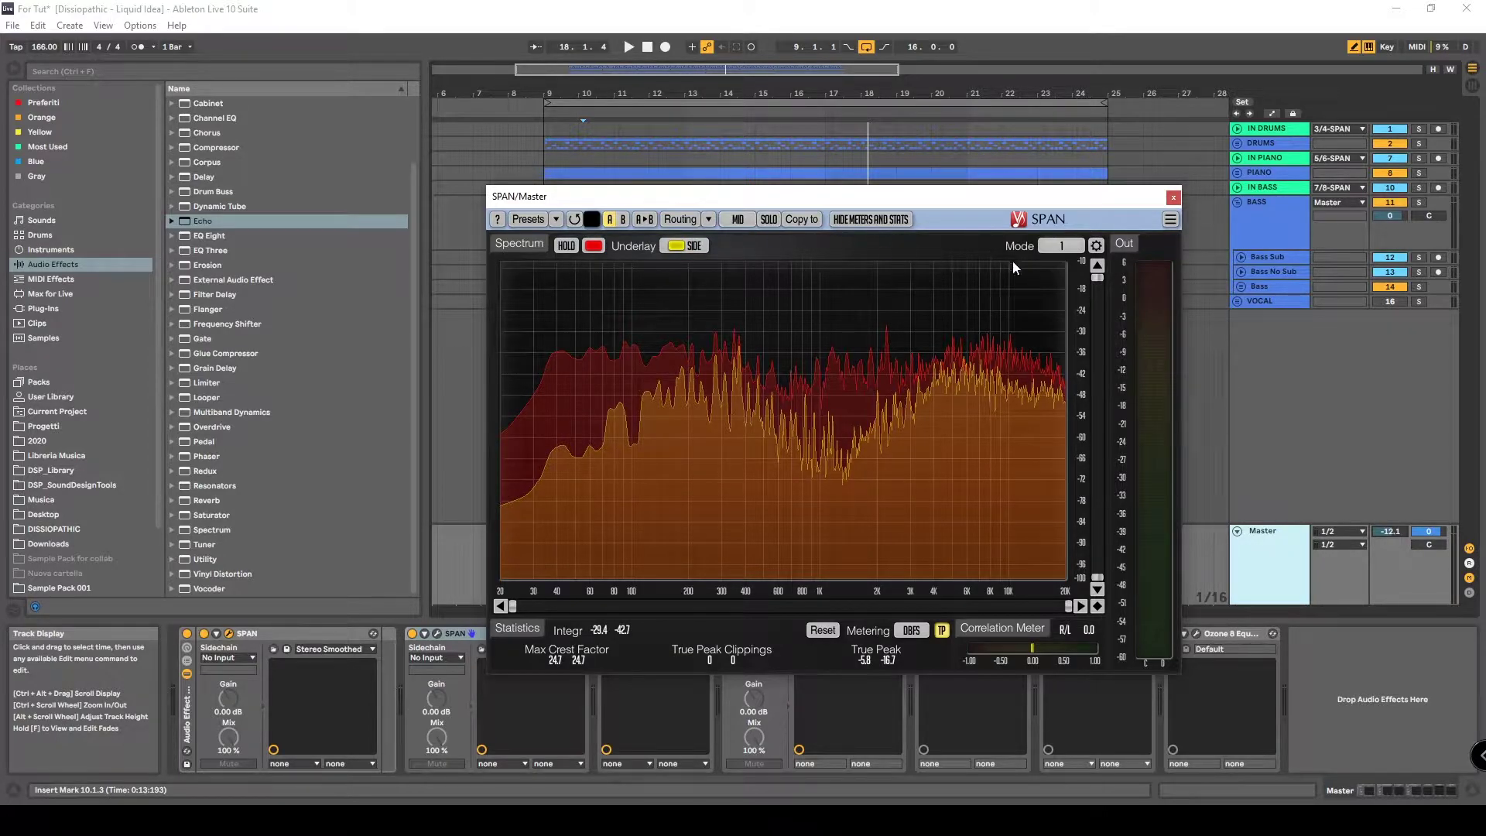
click(1080, 247)
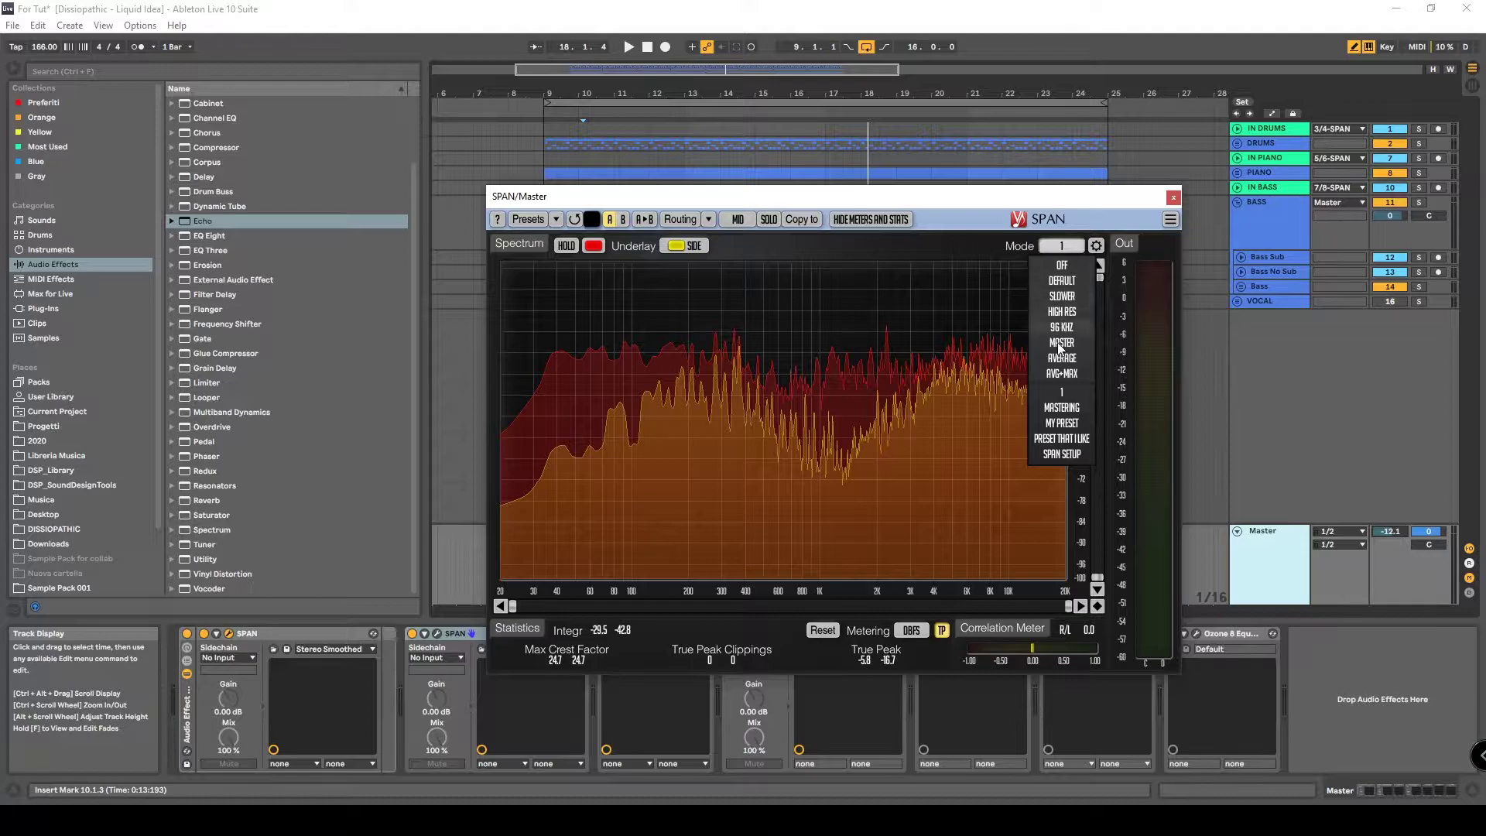
click(1053, 454)
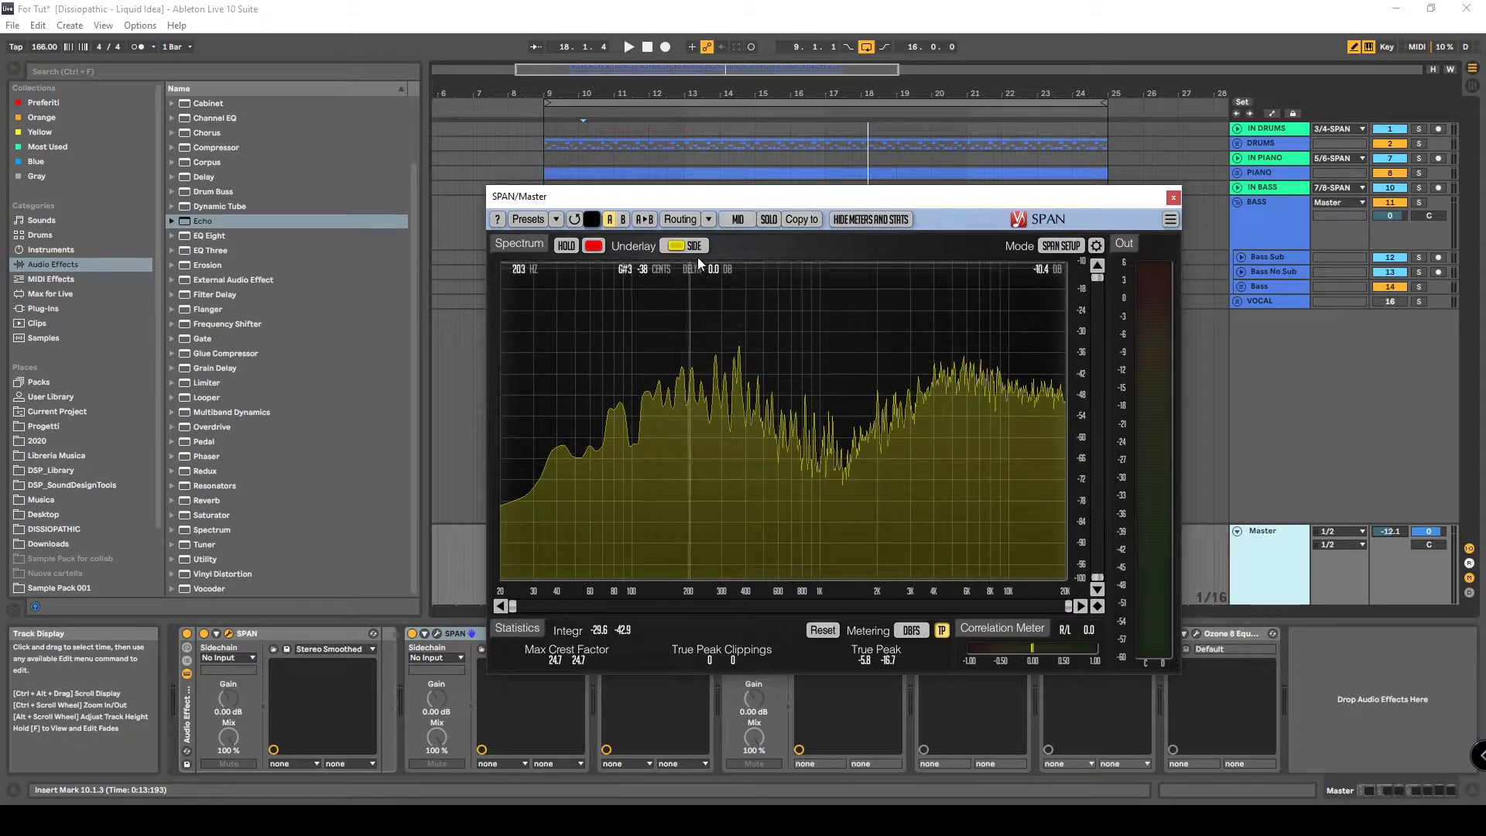
Switch SPAN to the Side channel and set its spectrum mode to Span setup.
click(732, 221)
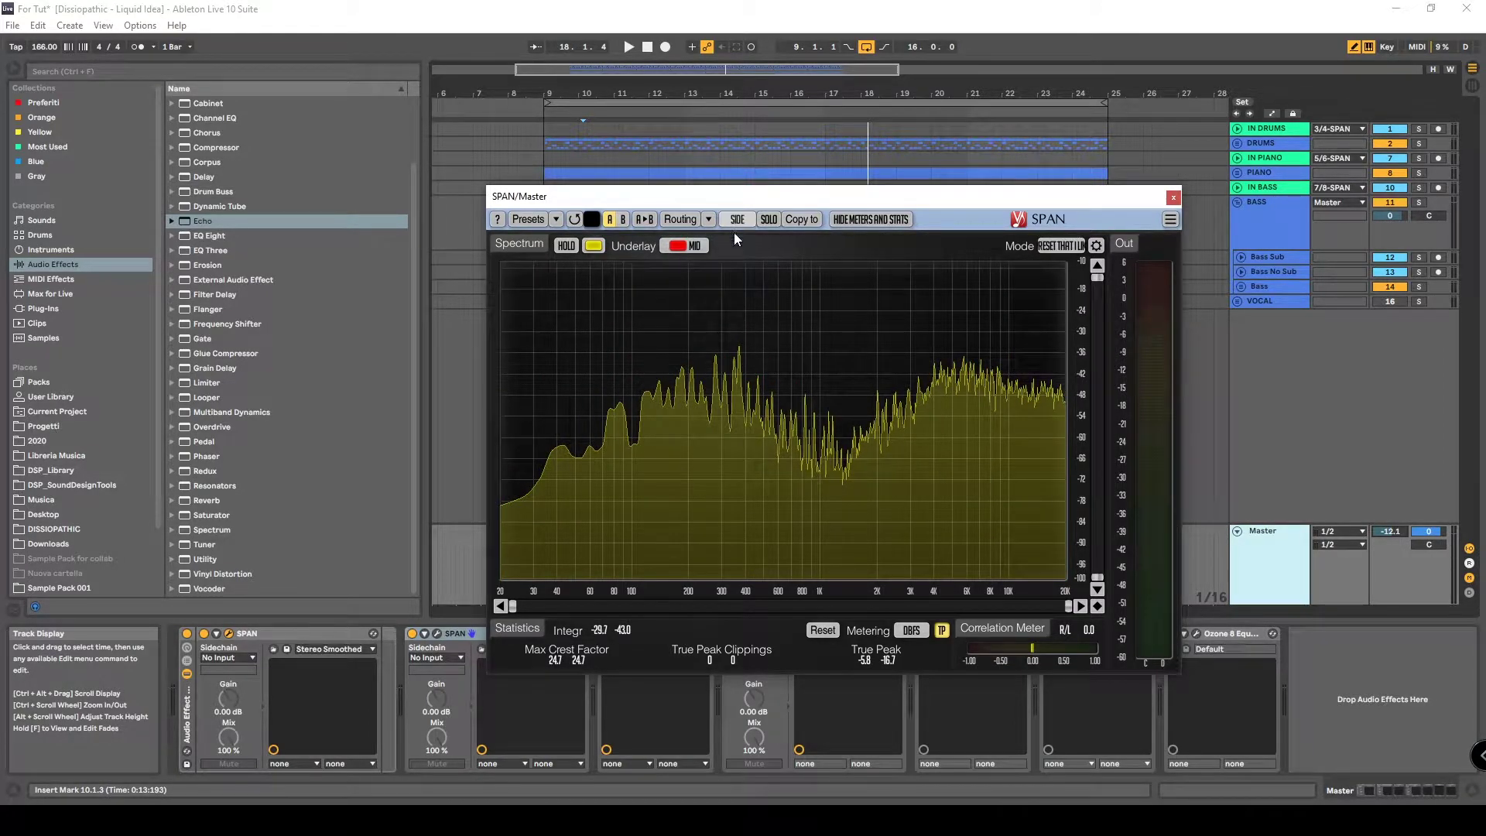
click(1062, 246)
click(1062, 455)
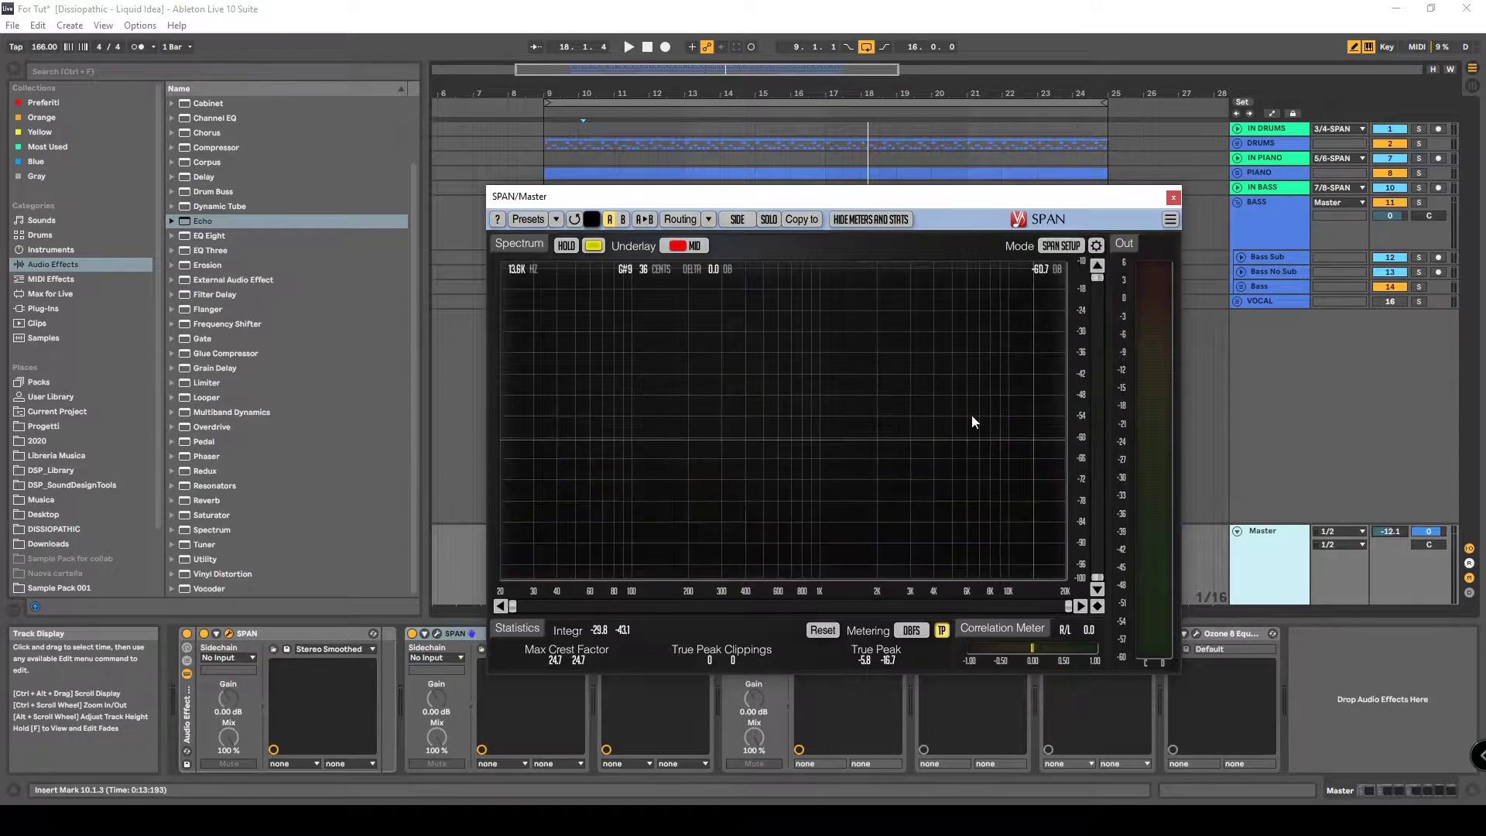
Turn off the Mid underlay on the Side channel's spectrum.
click(697, 248)
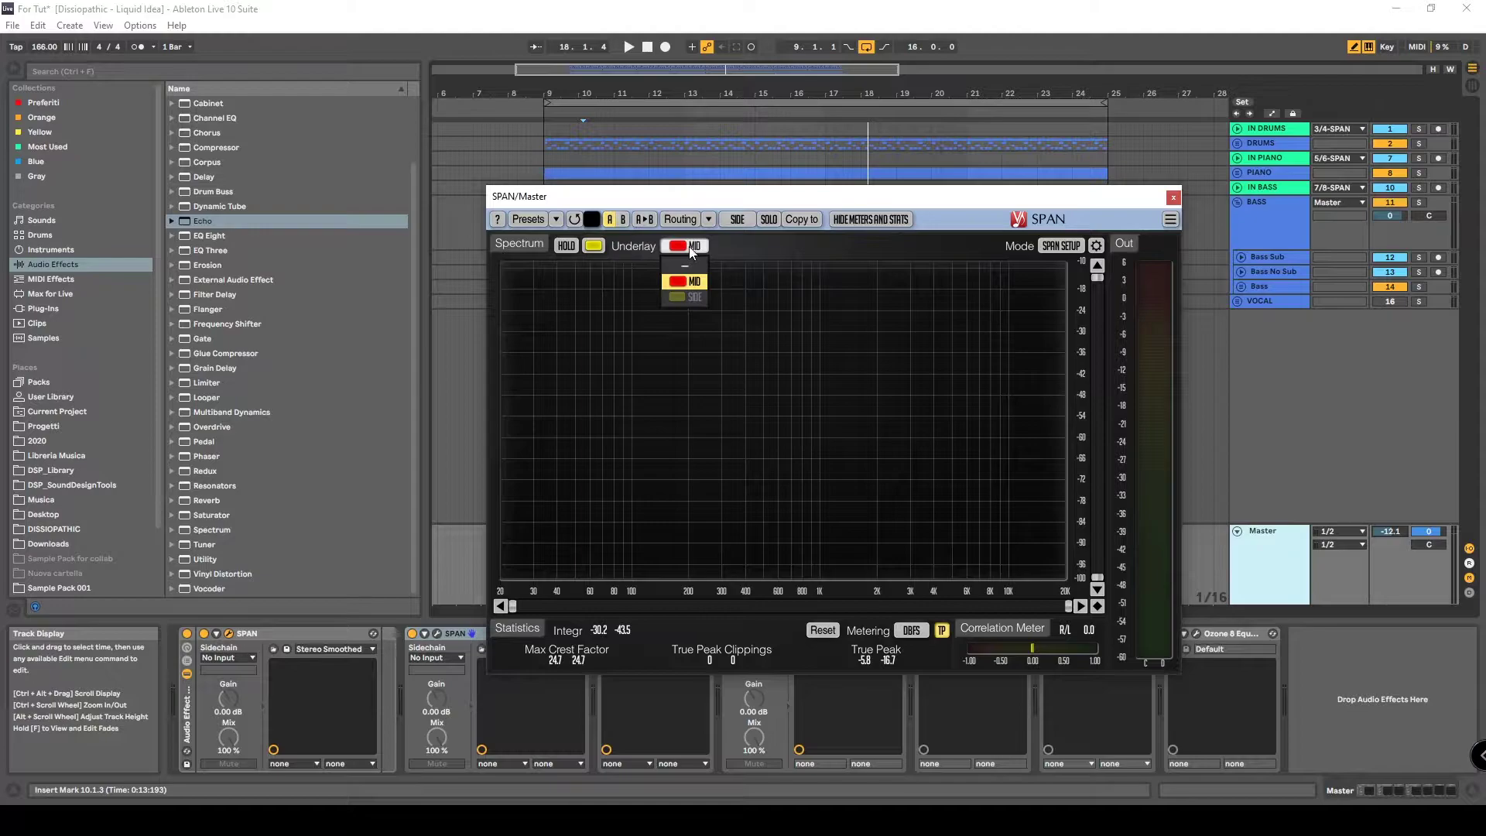
click(750, 374)
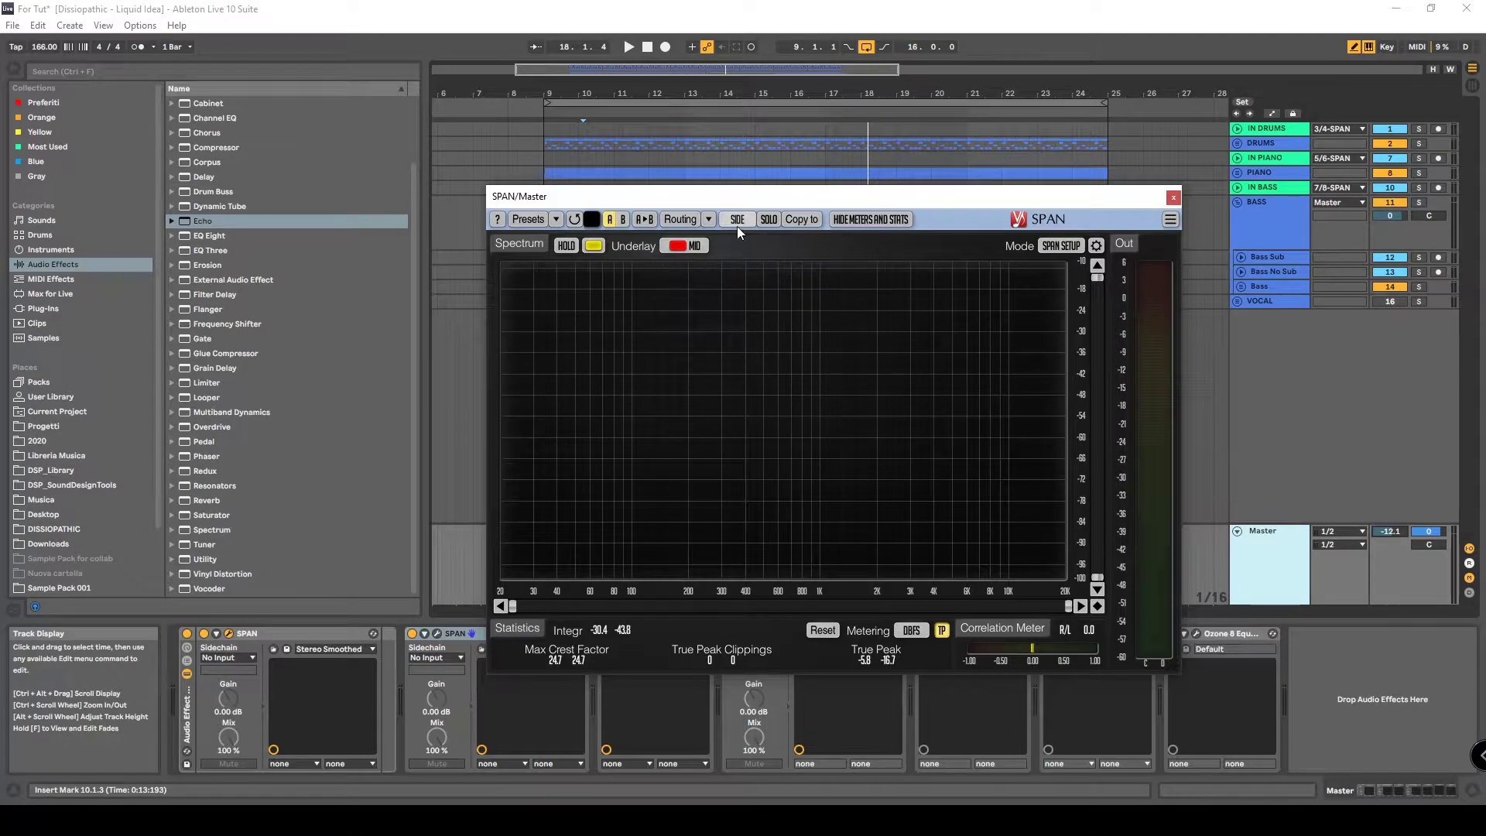
click(703, 248)
click(685, 266)
click(685, 248)
click(686, 266)
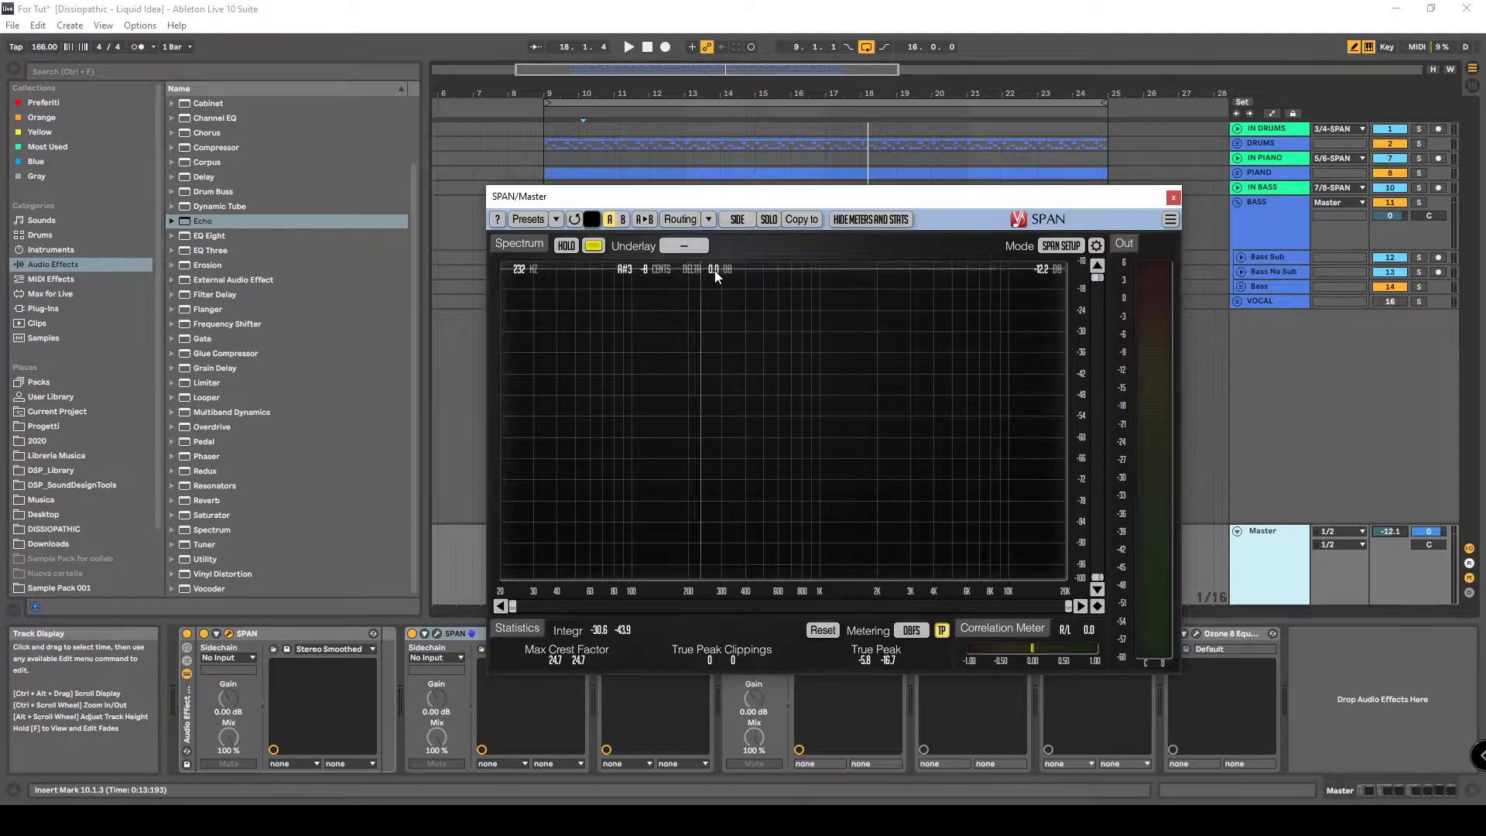
Play the loop and set the Side channel's underlay to Mid.
key(space)
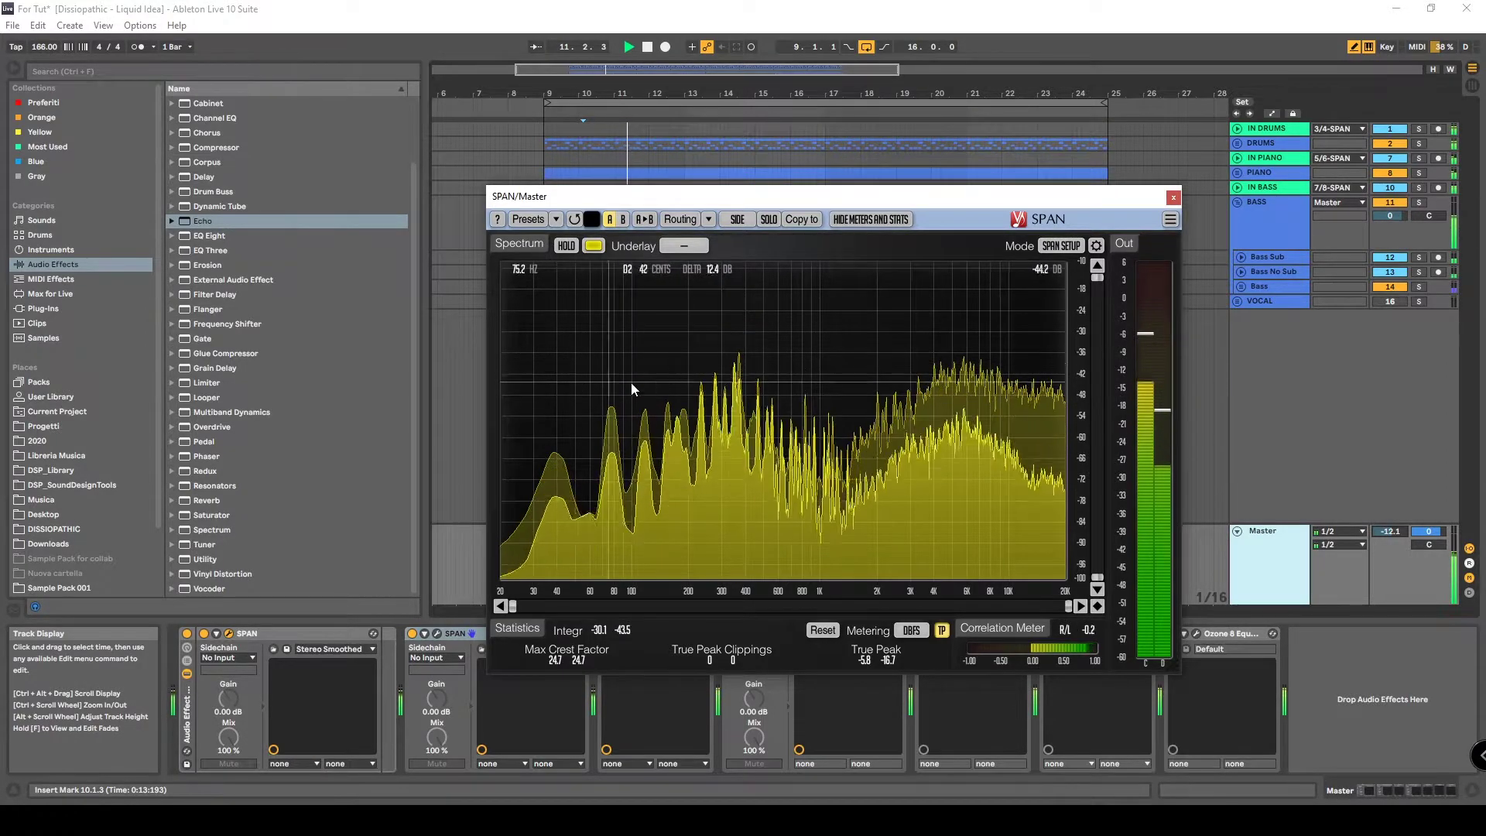
click(676, 248)
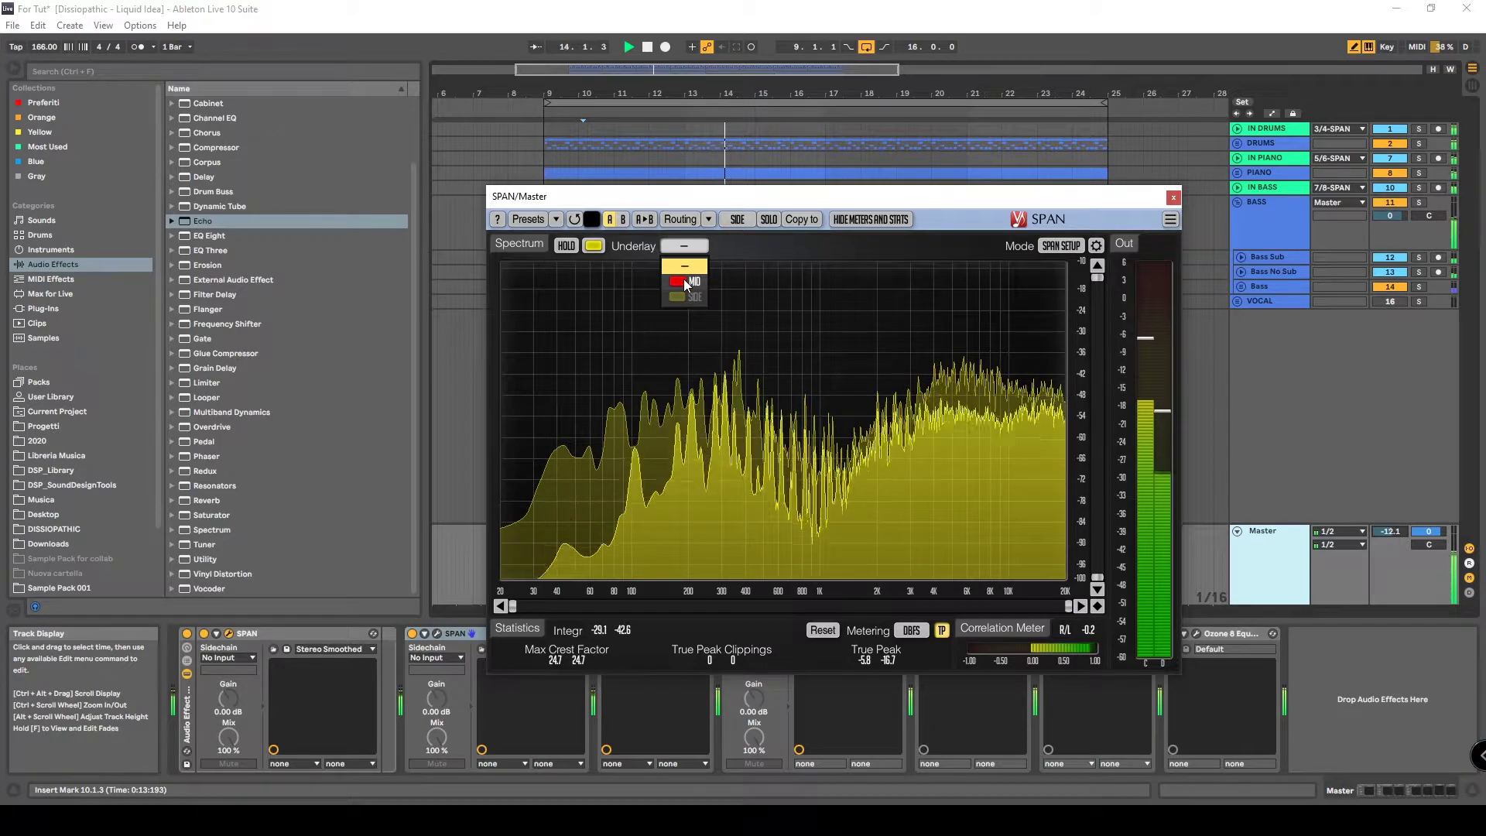
click(684, 280)
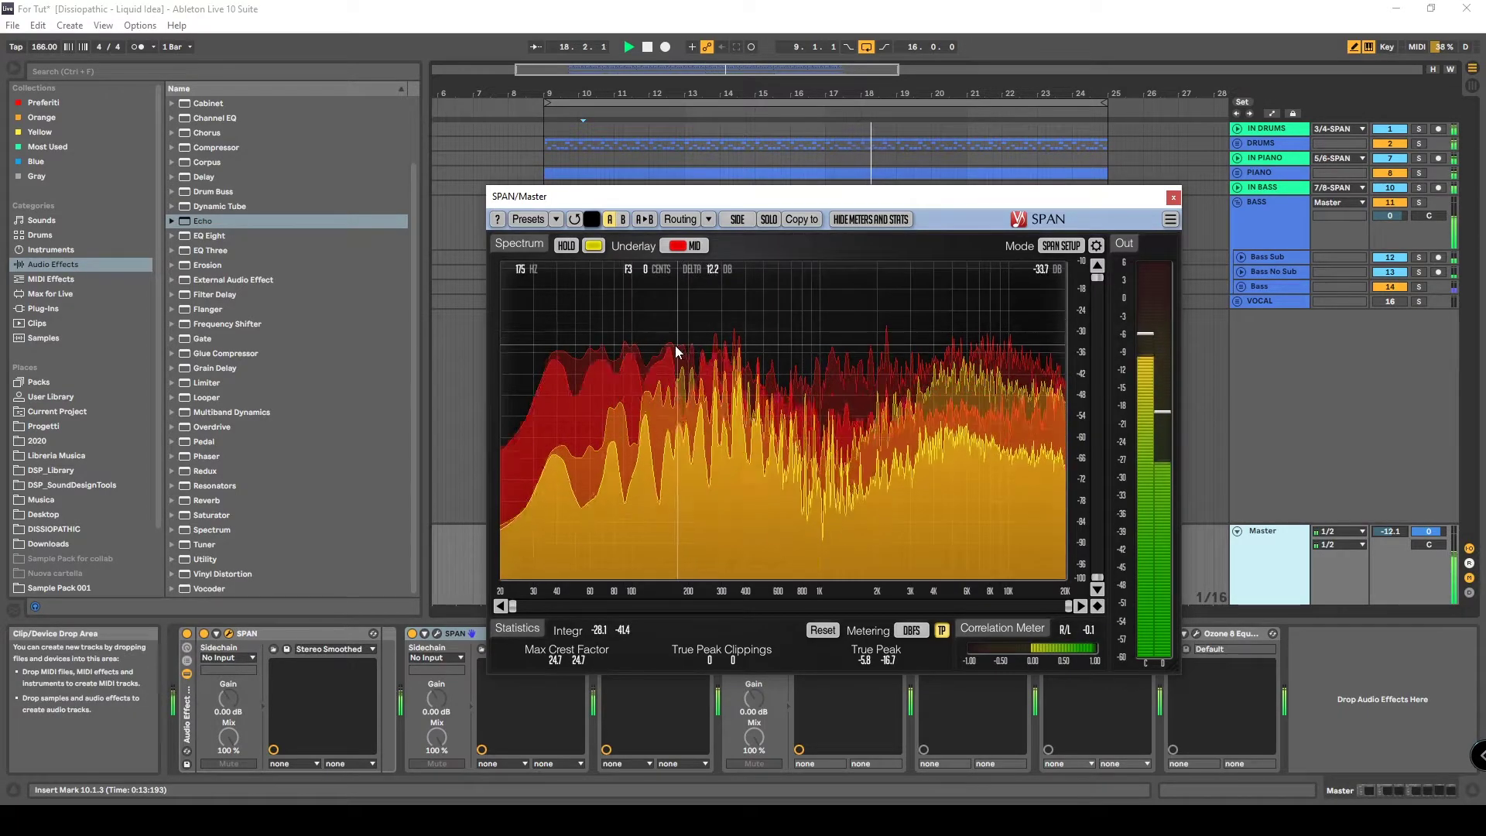
Compare the Mid and Side spectrum views in SPAN, returning to the Side view with the loop playing.
click(736, 222)
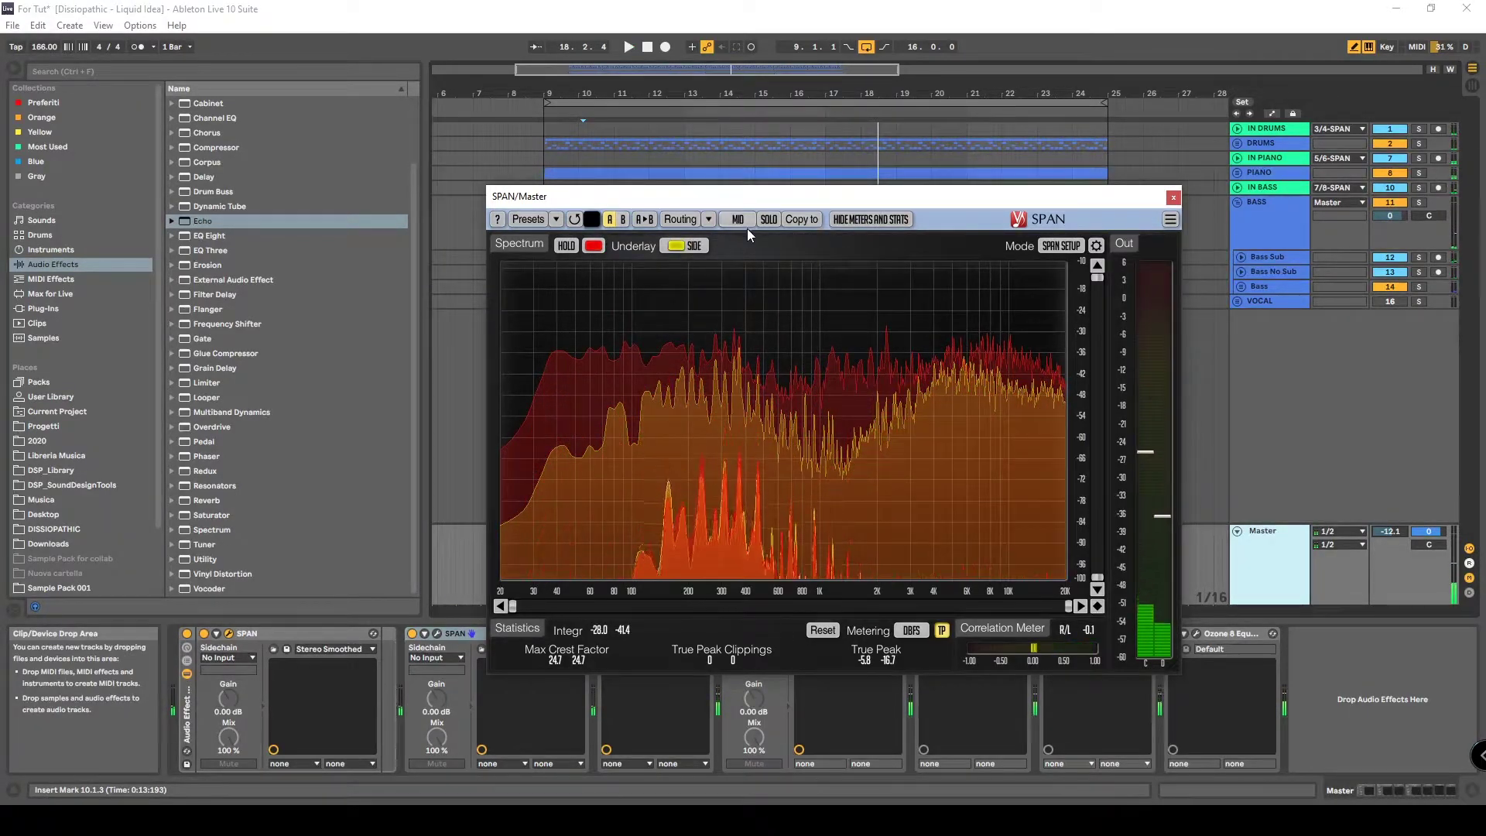
key(space)
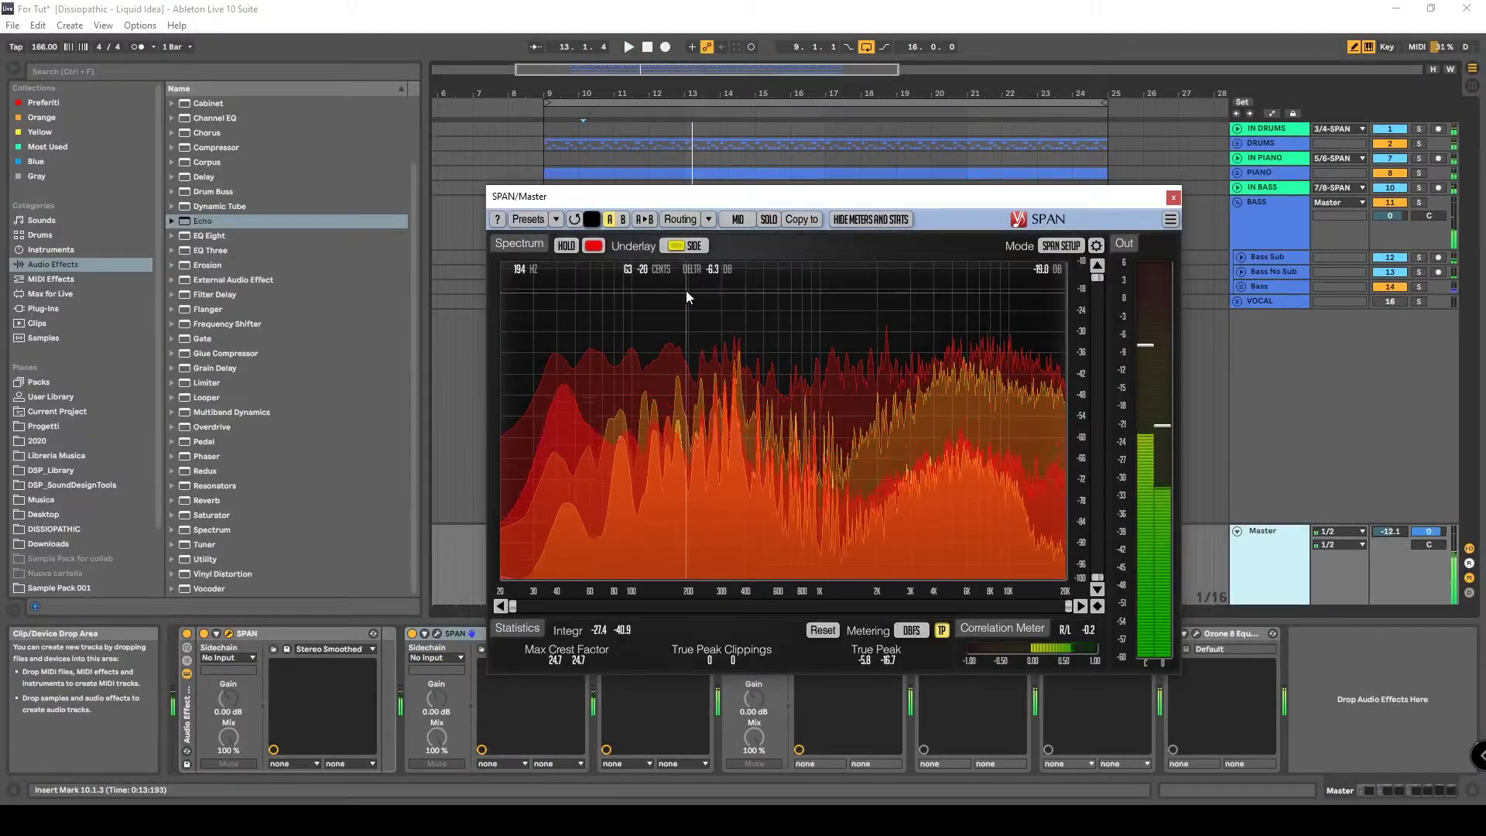
click(735, 220)
key(space)
key(space)
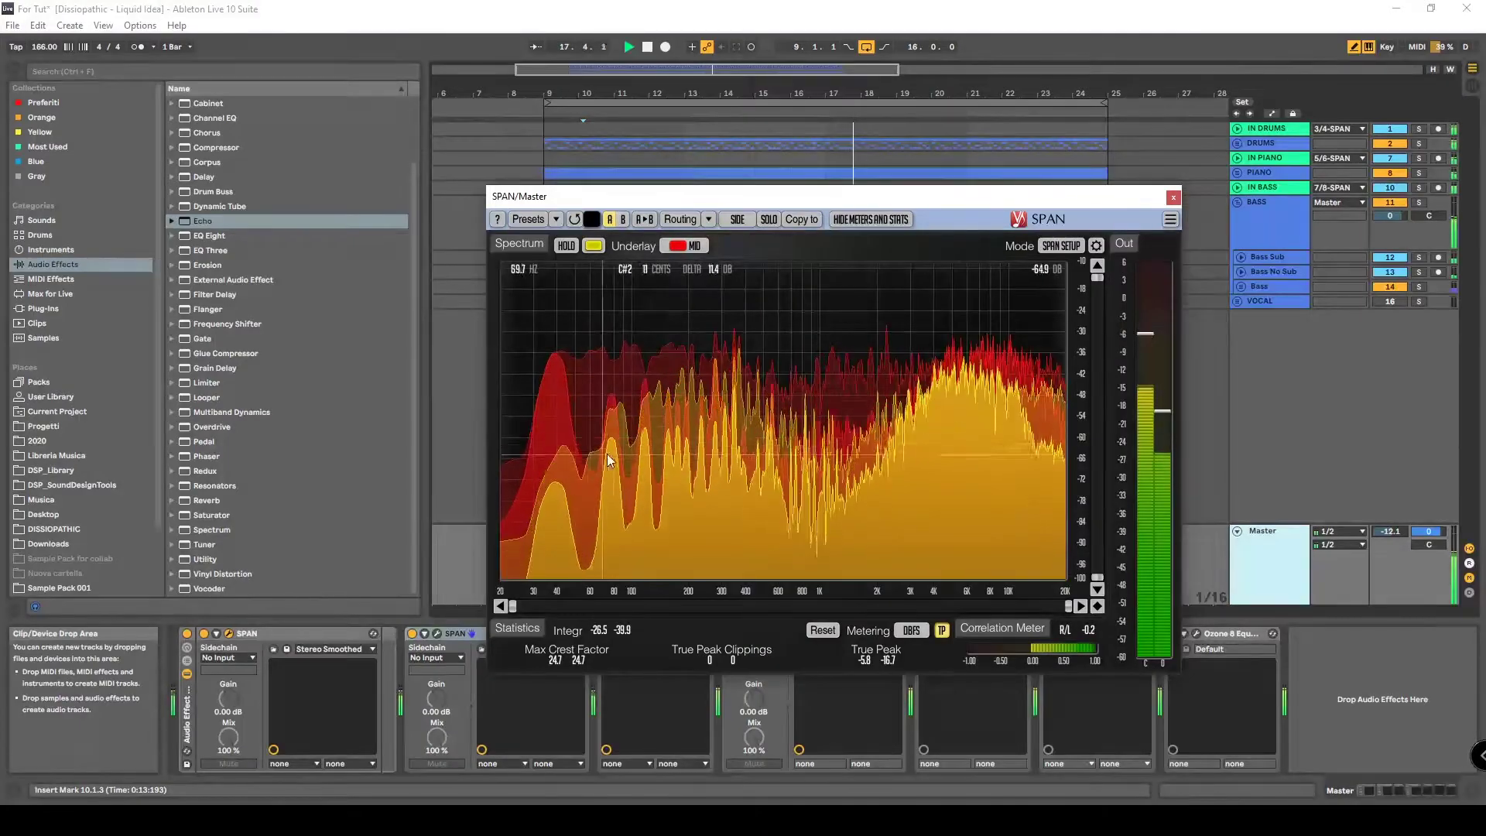
Insert EQ Eight on the BASS track between Ozone 8 Dynamics and Utility, and move the SPAN window clear of the devices.
click(1266, 222)
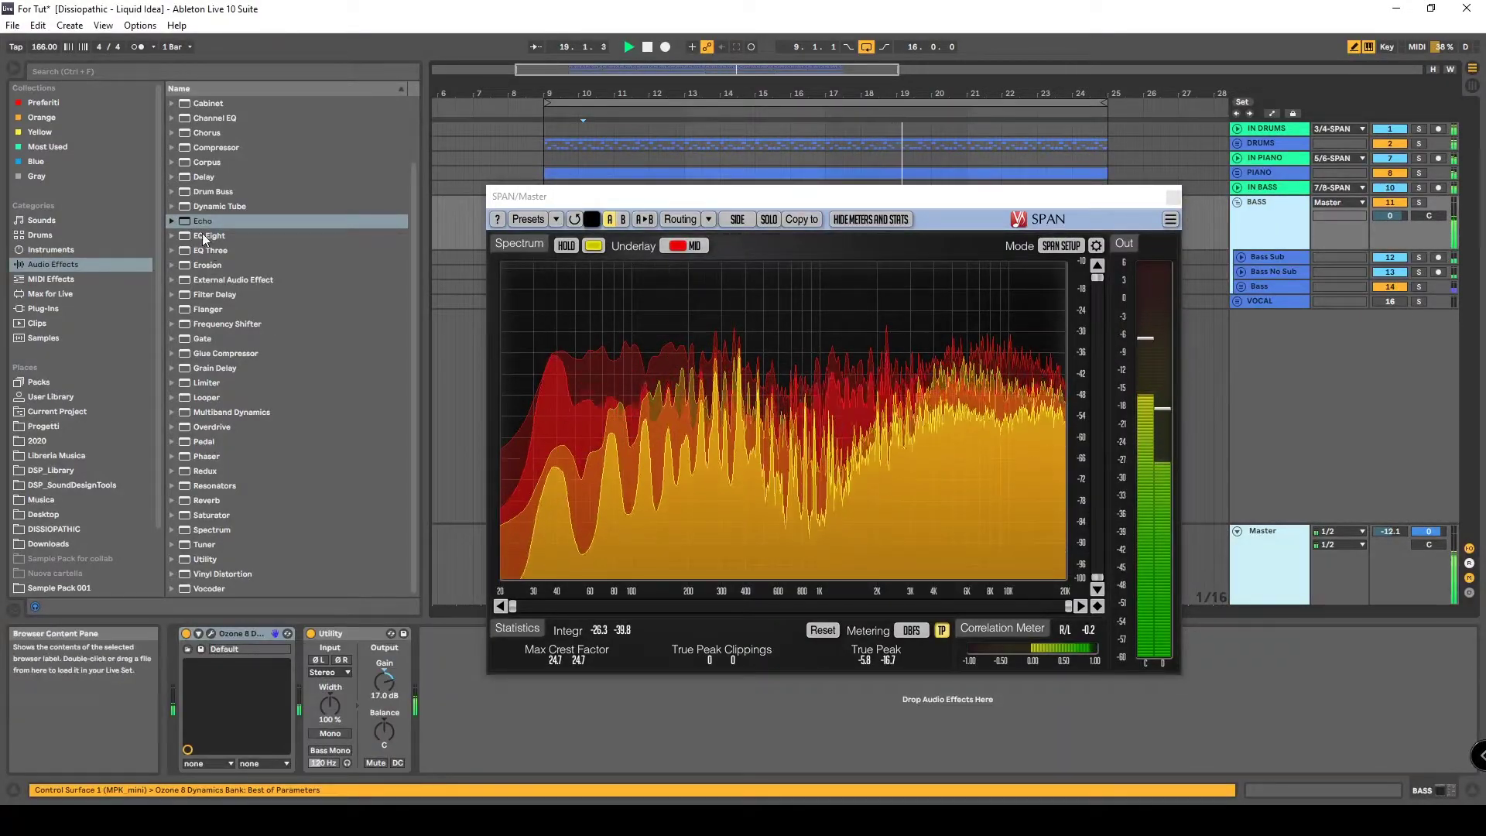
drag(202, 234, 298, 717)
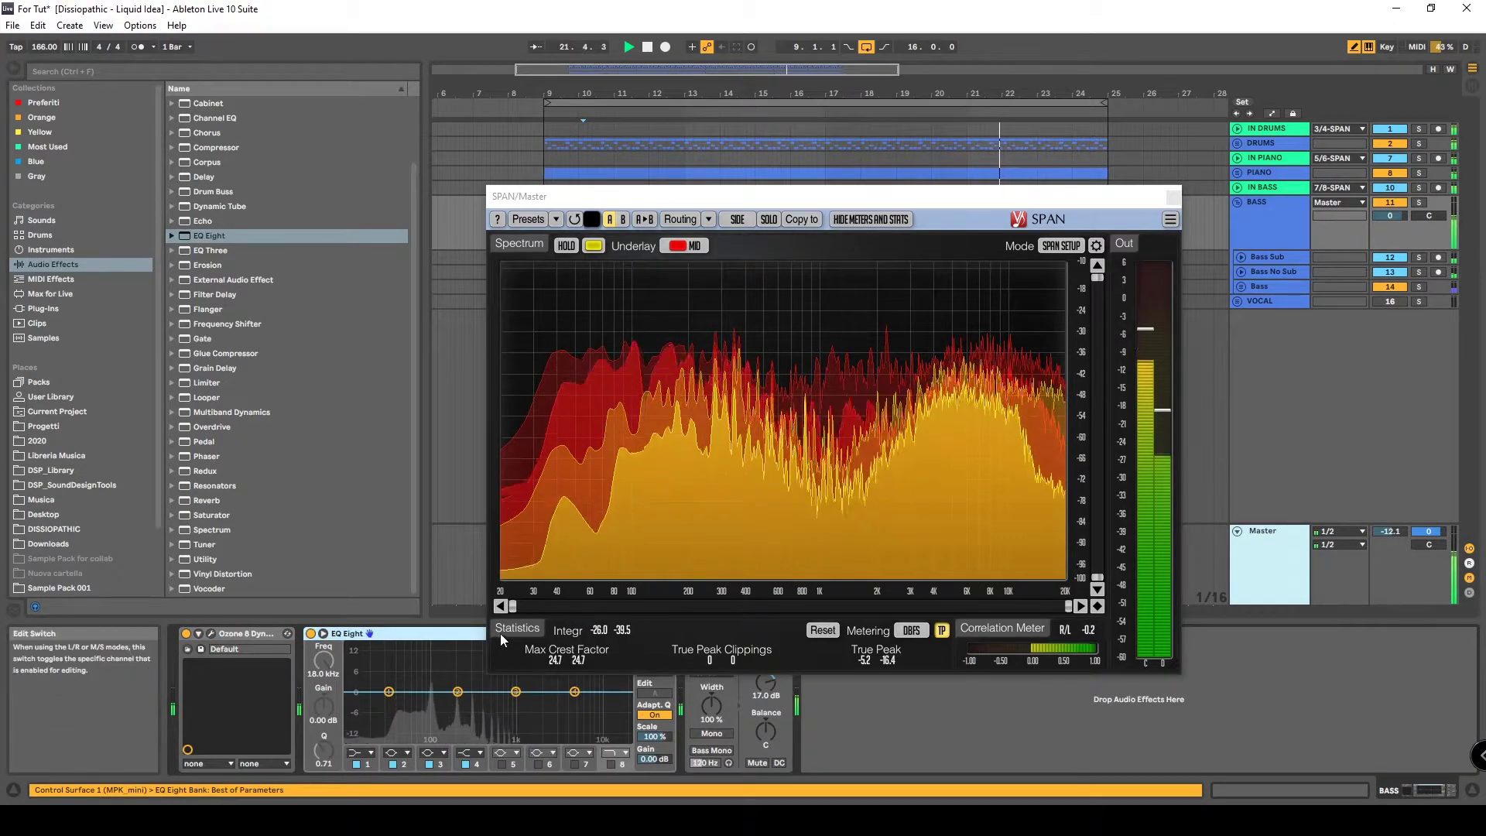
drag(619, 195, 615, 134)
Set the BASS track's EQ Eight to M/S mode and select the S channel for editing.
click(654, 671)
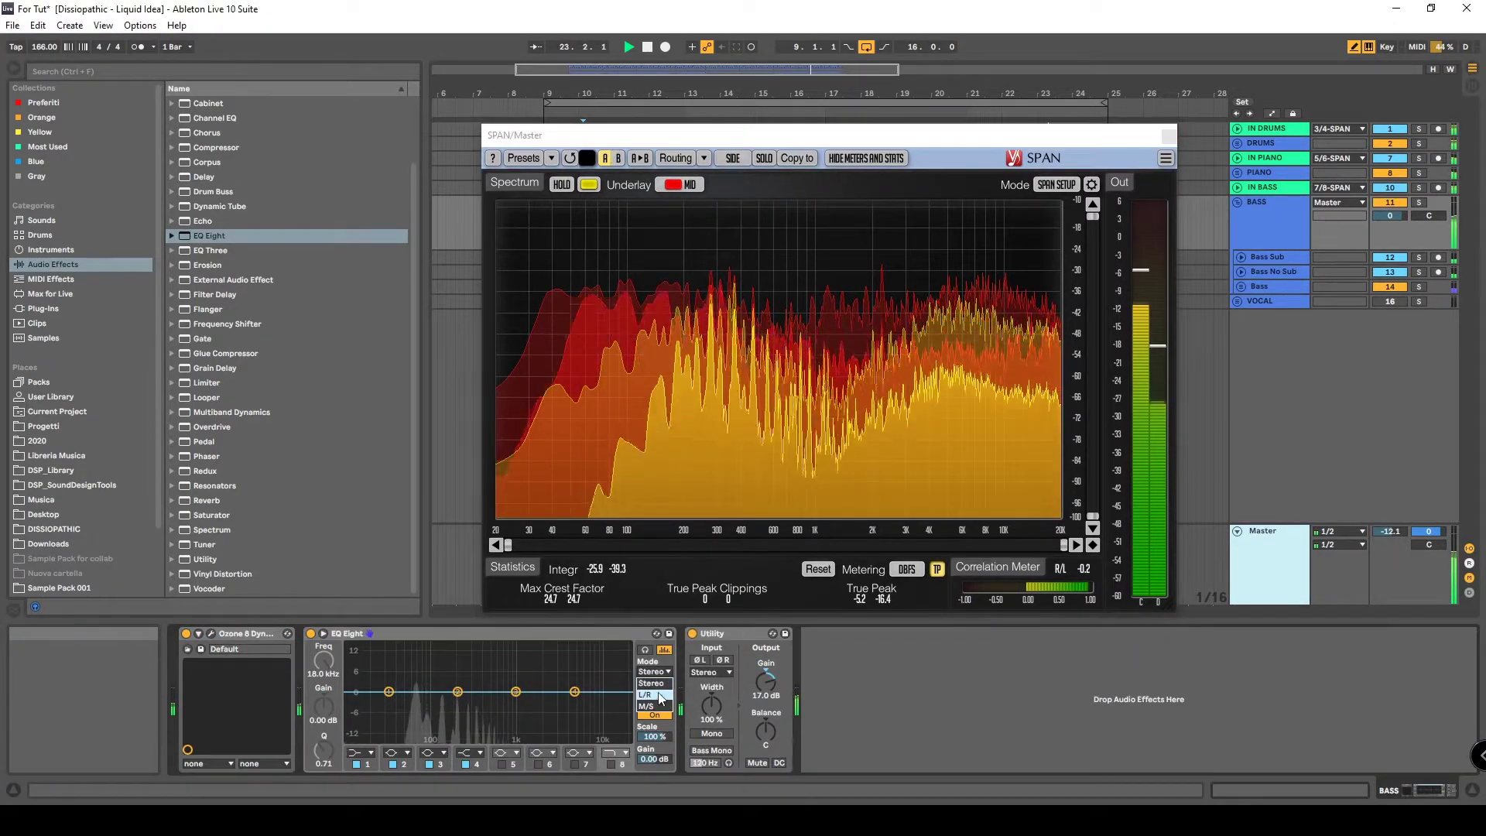
click(659, 709)
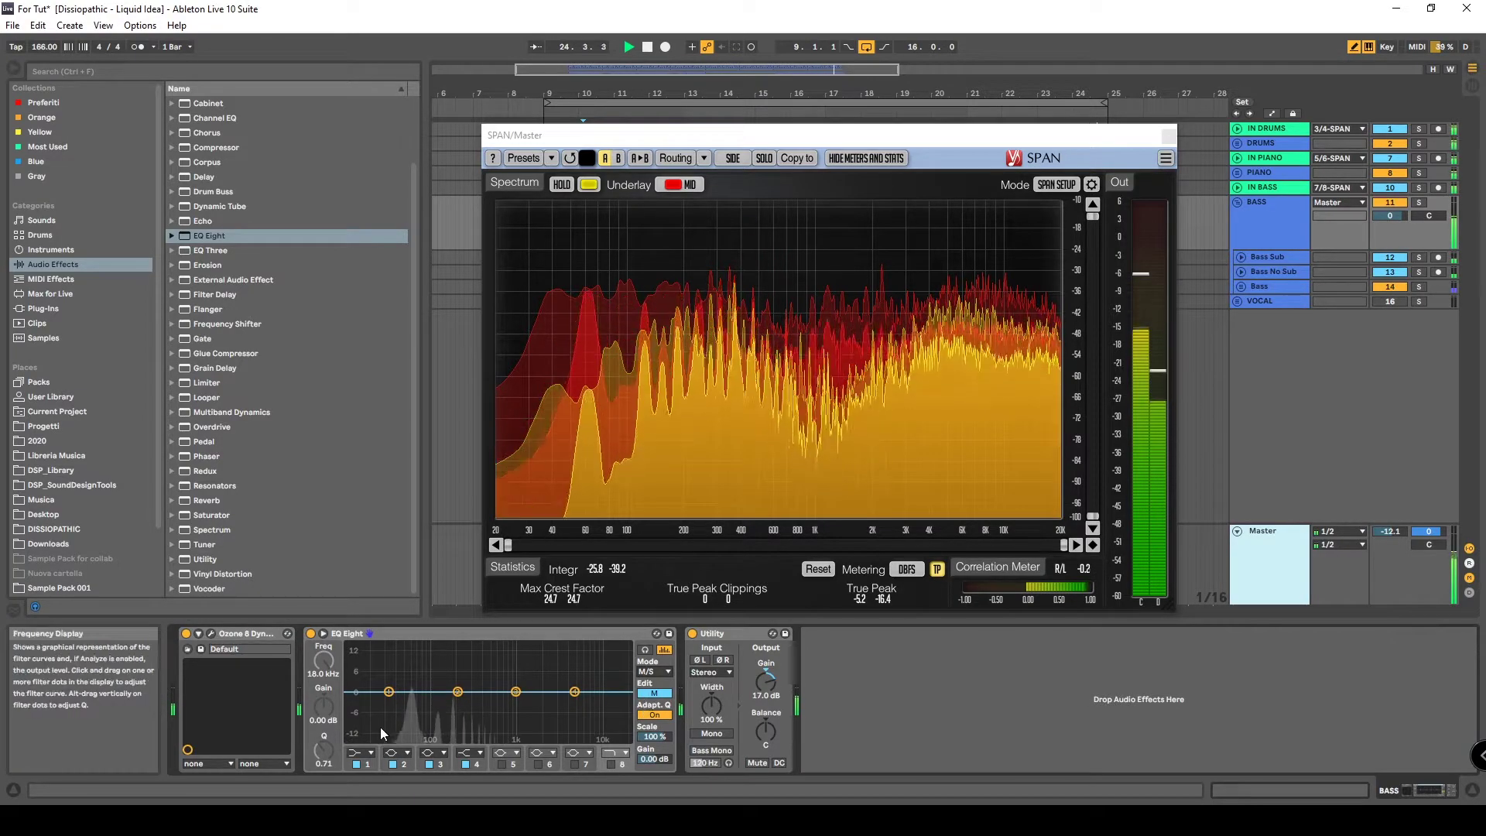
click(654, 692)
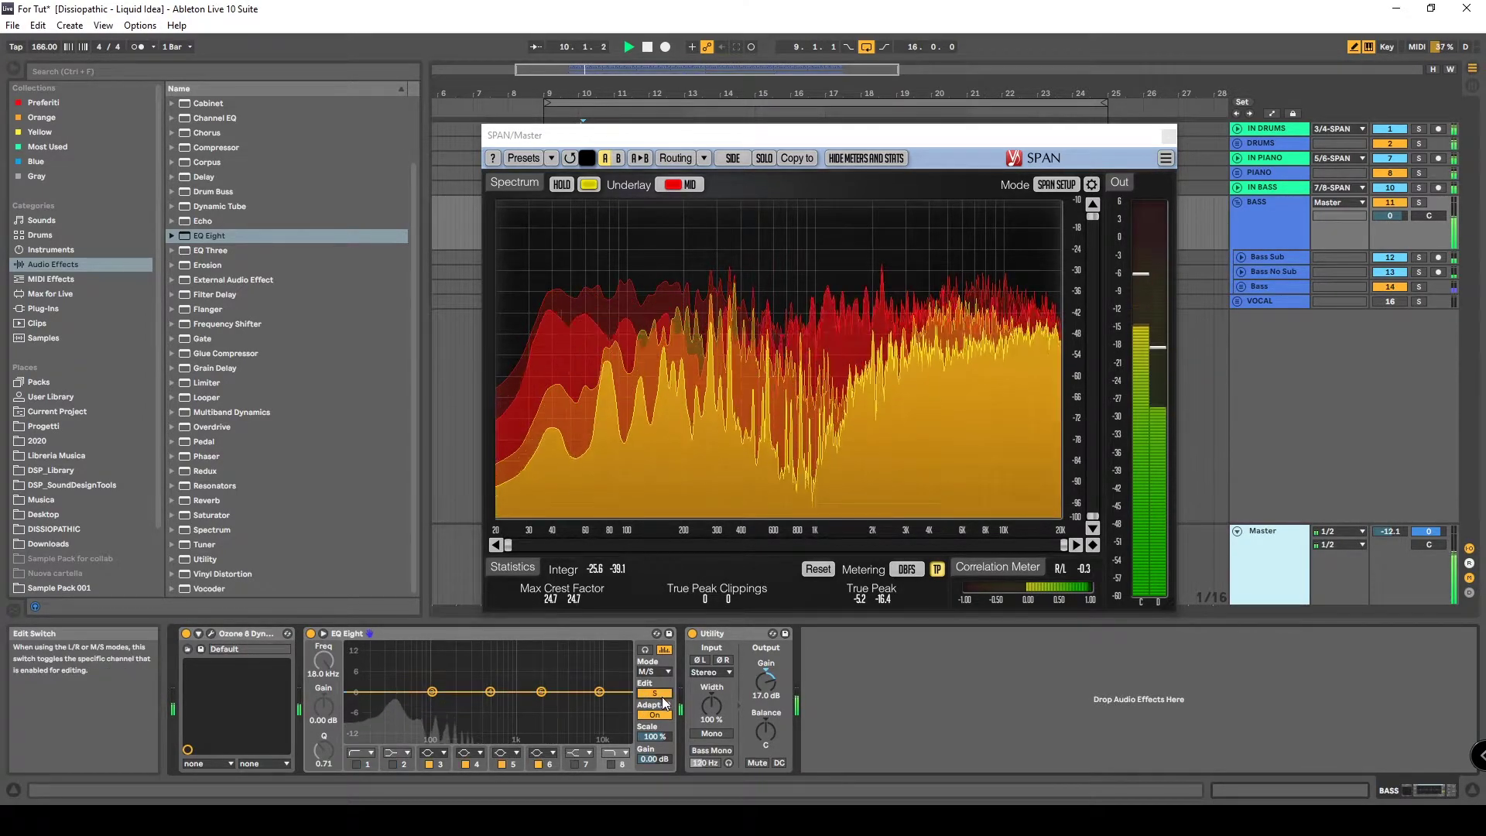
Enable band 1 as a low-cut filter on the S channel of the BASS track's EQ Eight and set its frequency to 130 Hz.
click(350, 752)
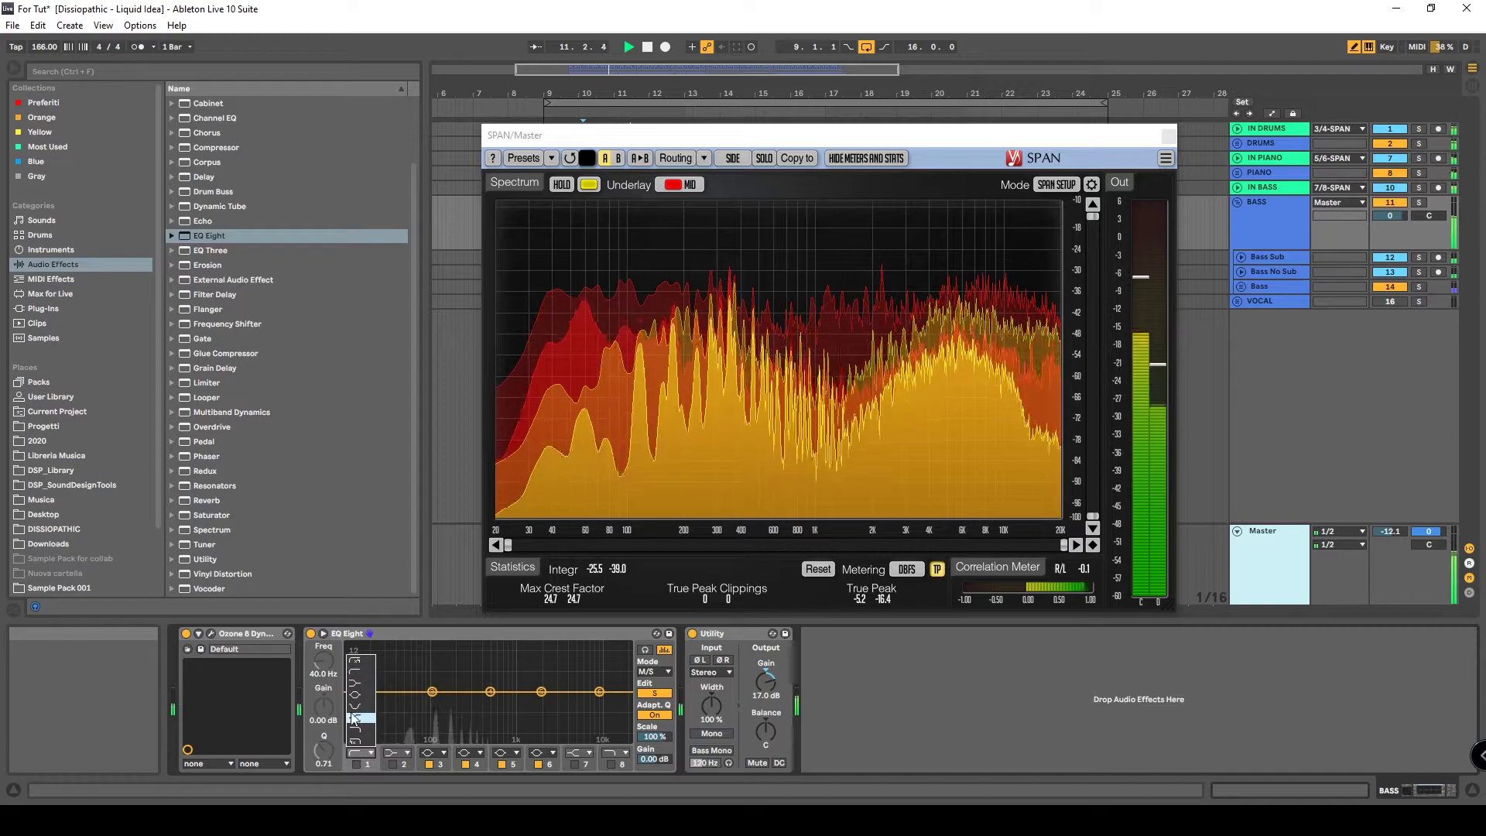
click(358, 764)
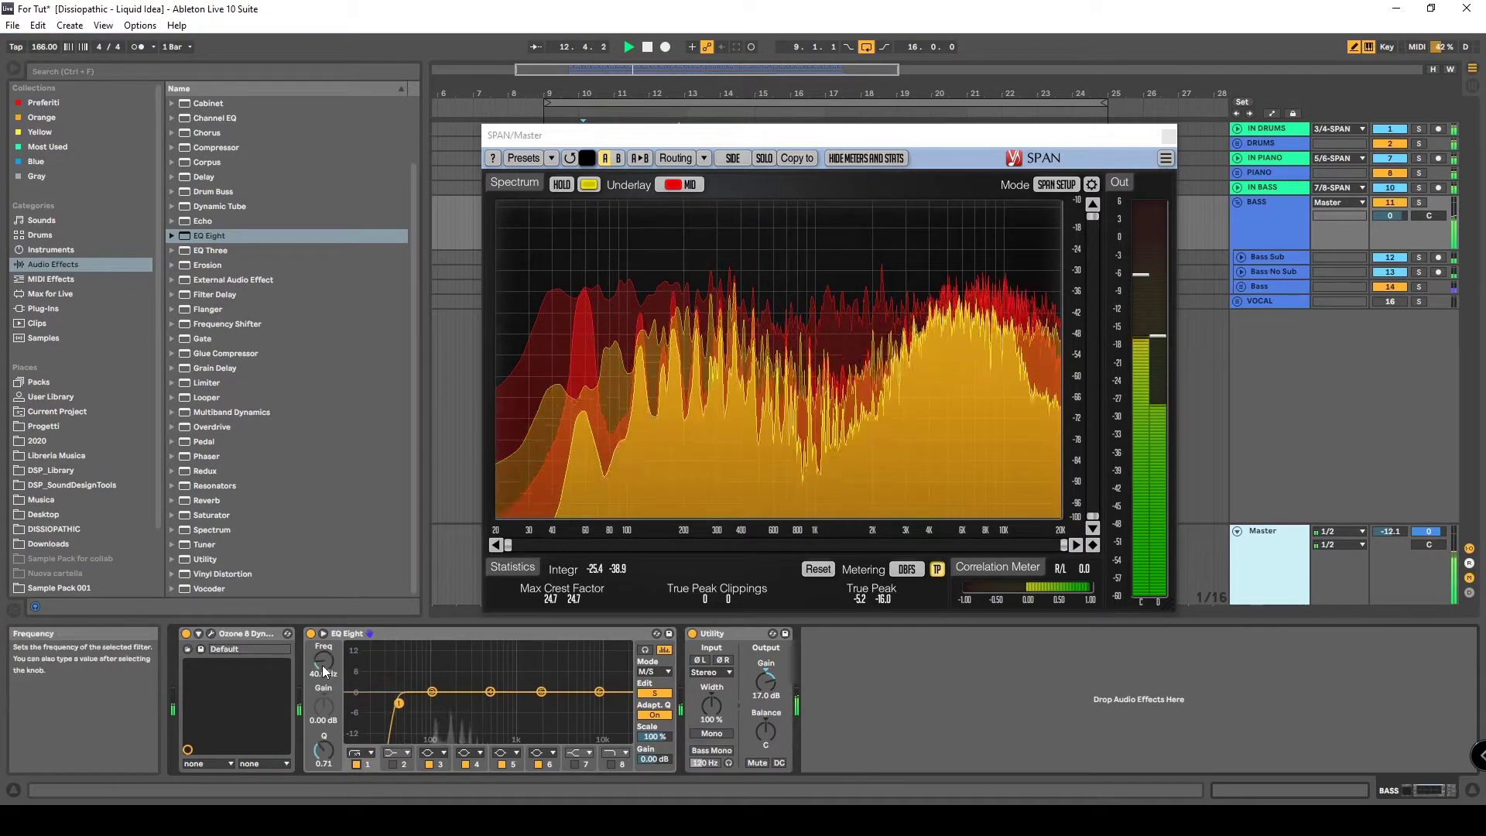
drag(322, 663, 322, 632)
Compare the Side spectrum in SPAN with EQ Eight bypassed and re-enabled while the loop plays.
click(643, 374)
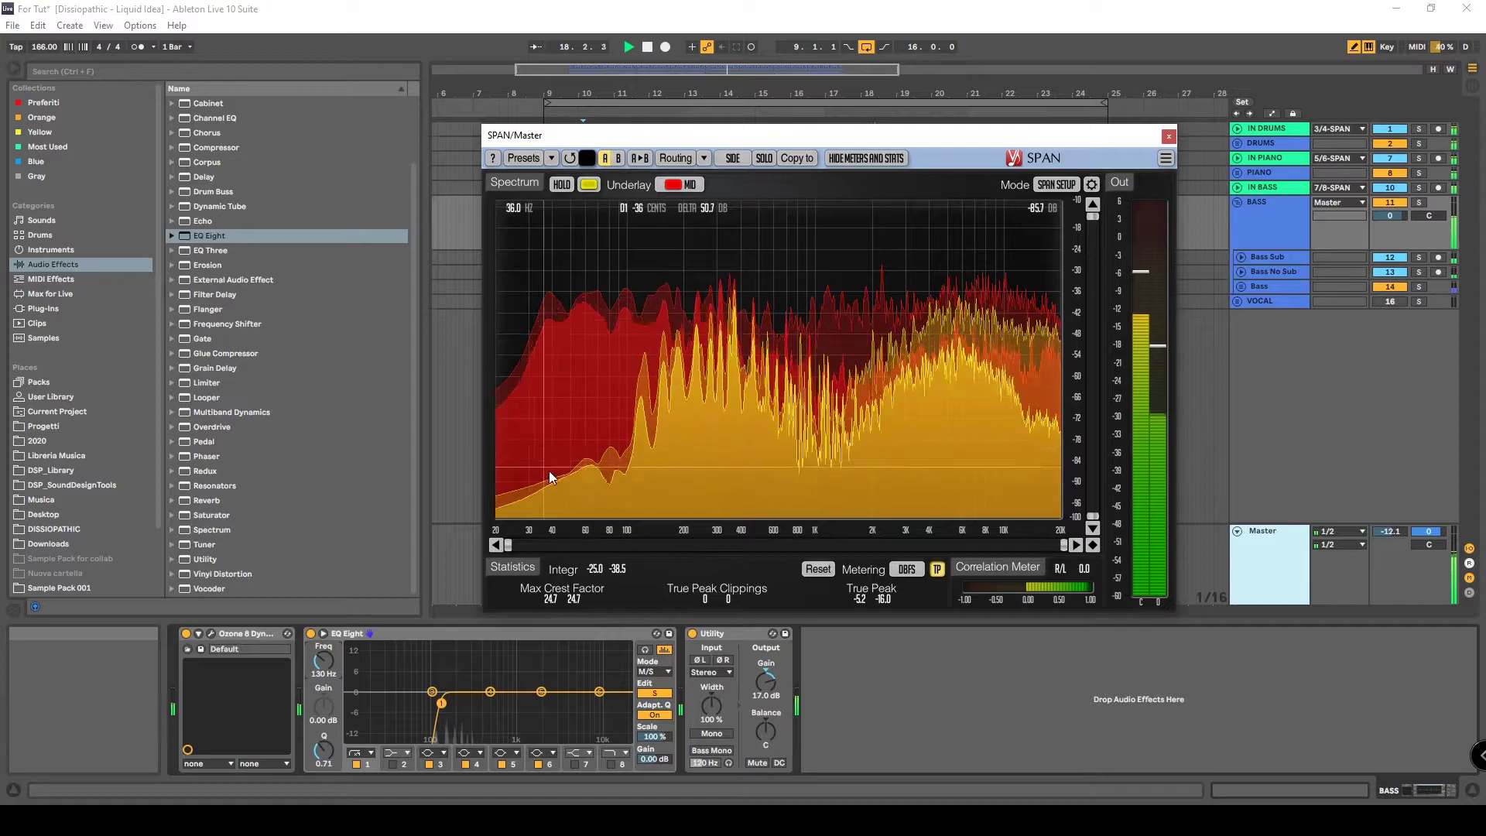
click(310, 633)
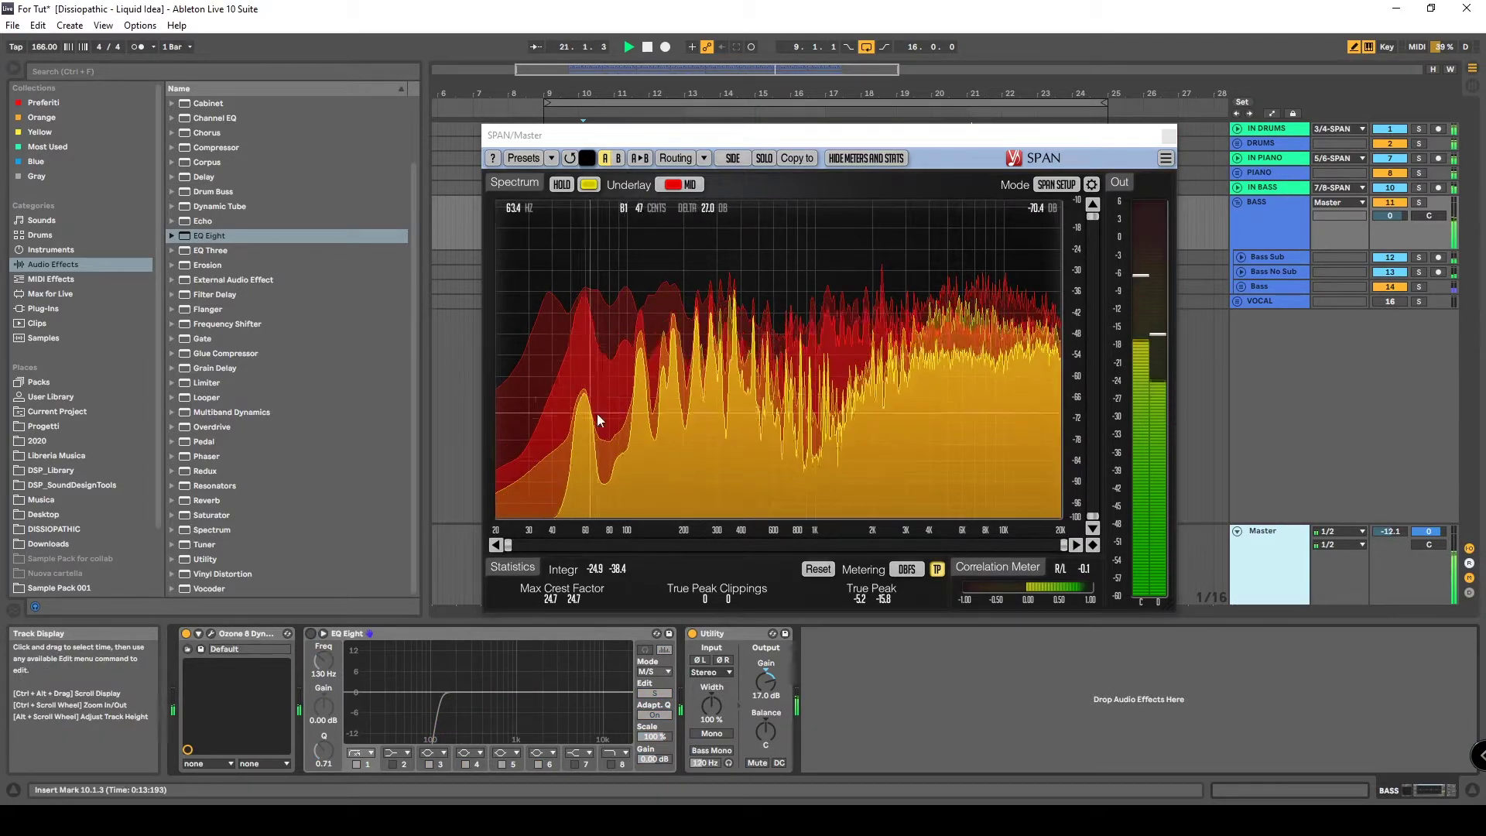
click(309, 633)
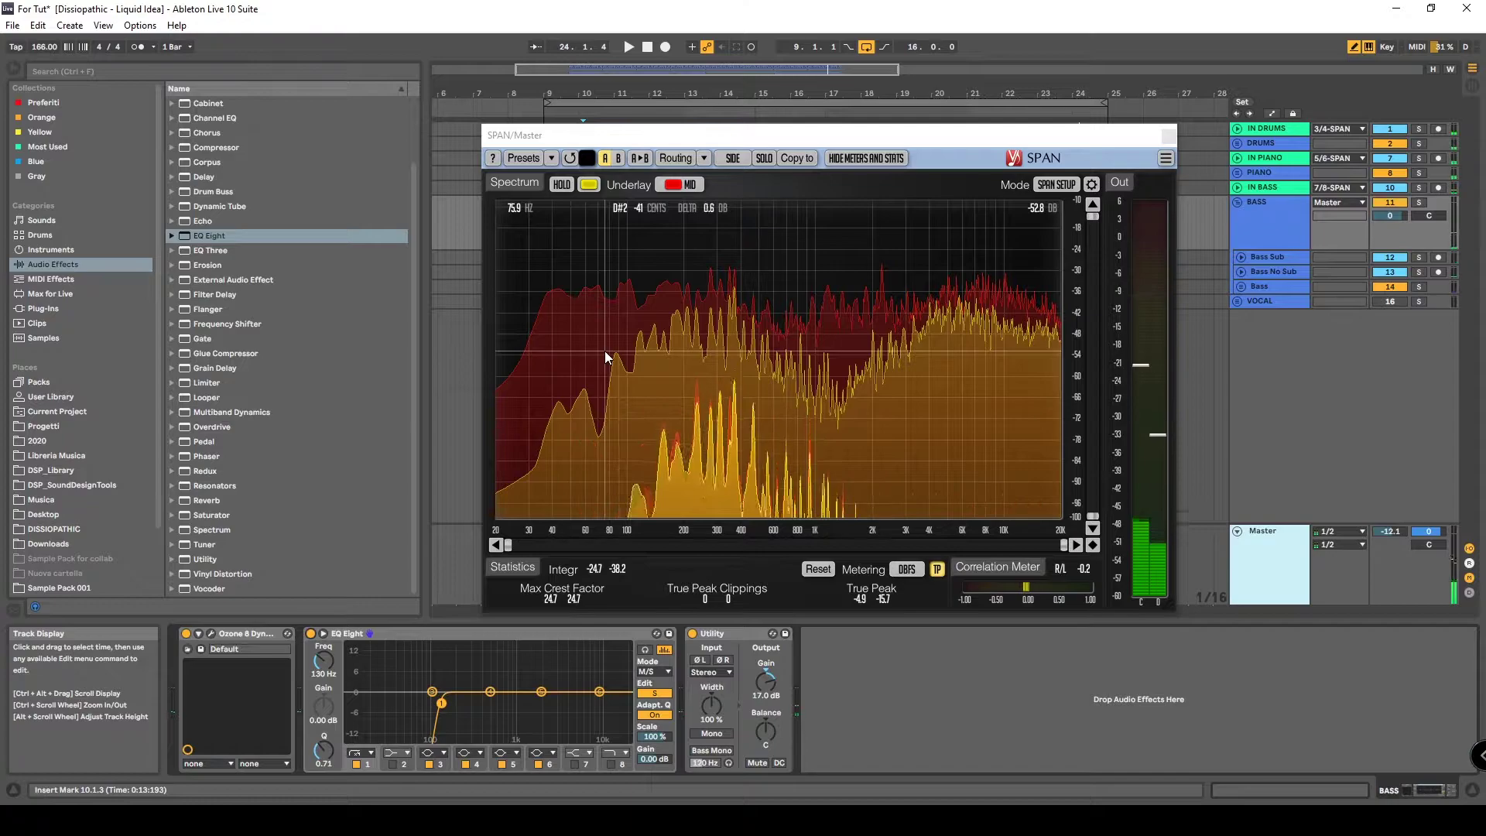
Switch off the rack holding the first SPAN on the Master and open the second SPAN's window instead.
click(1167, 135)
click(1259, 575)
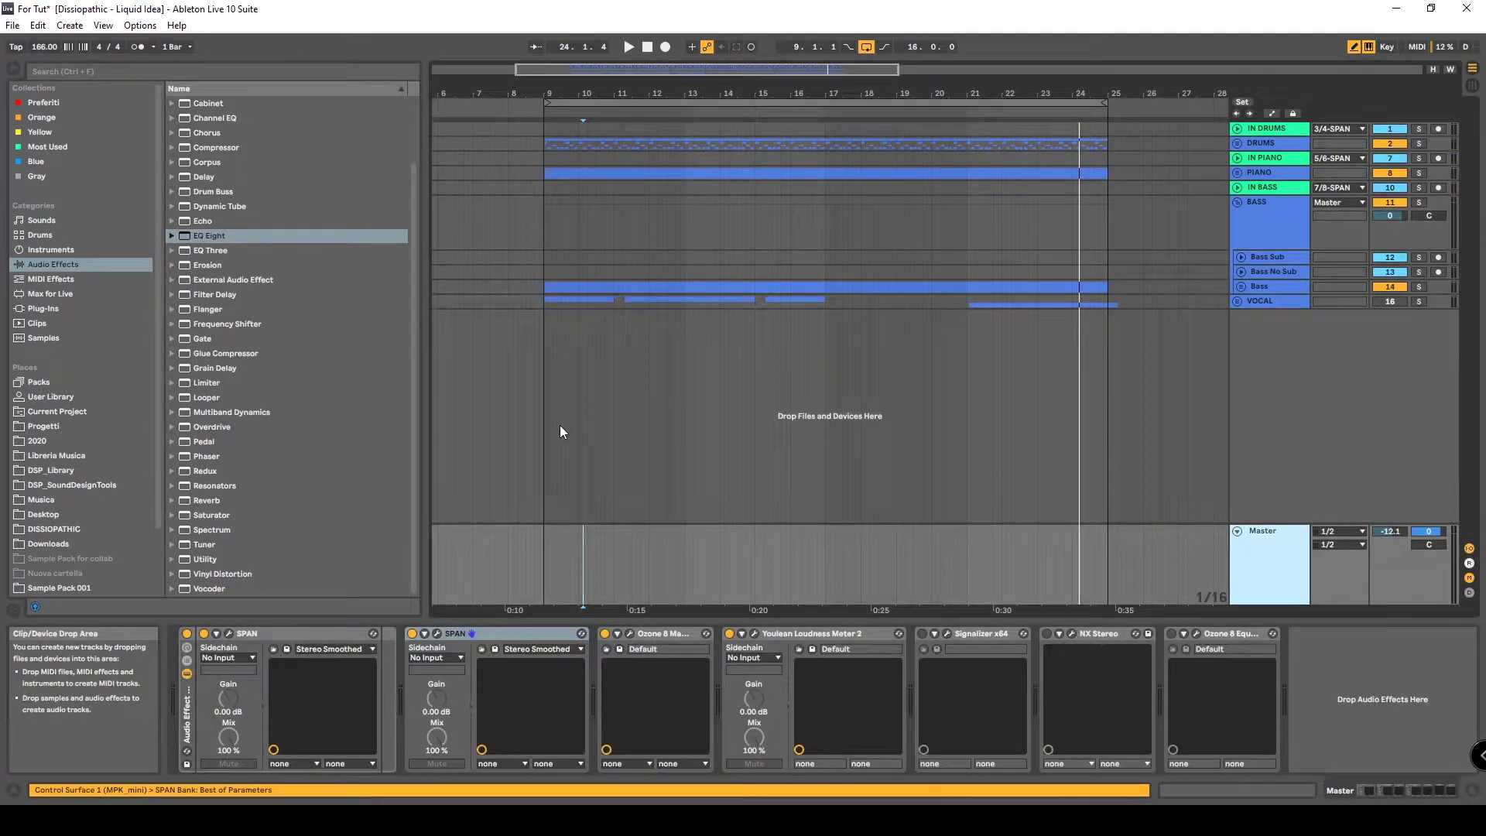
click(185, 634)
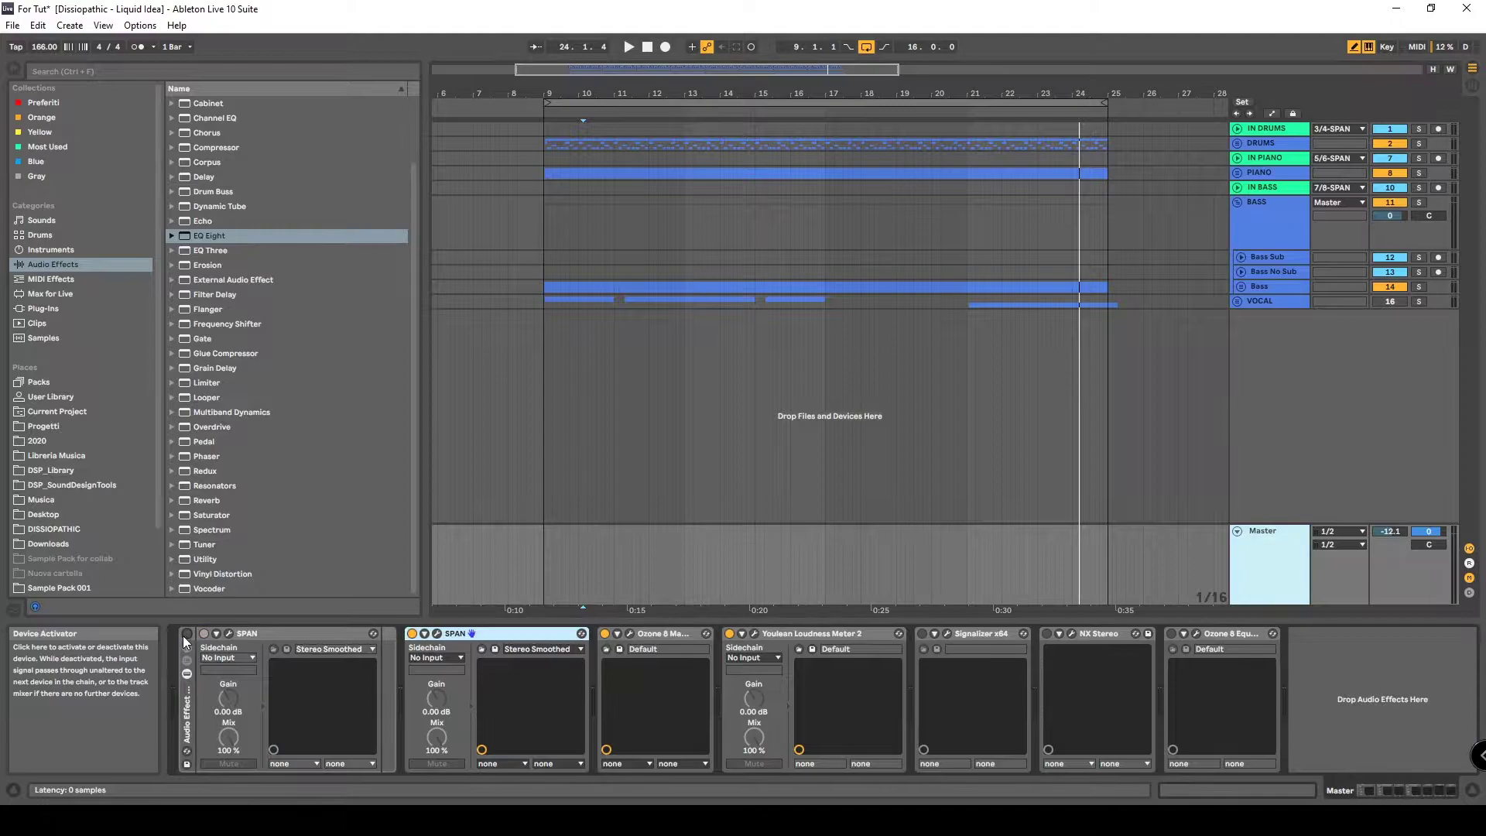
click(437, 634)
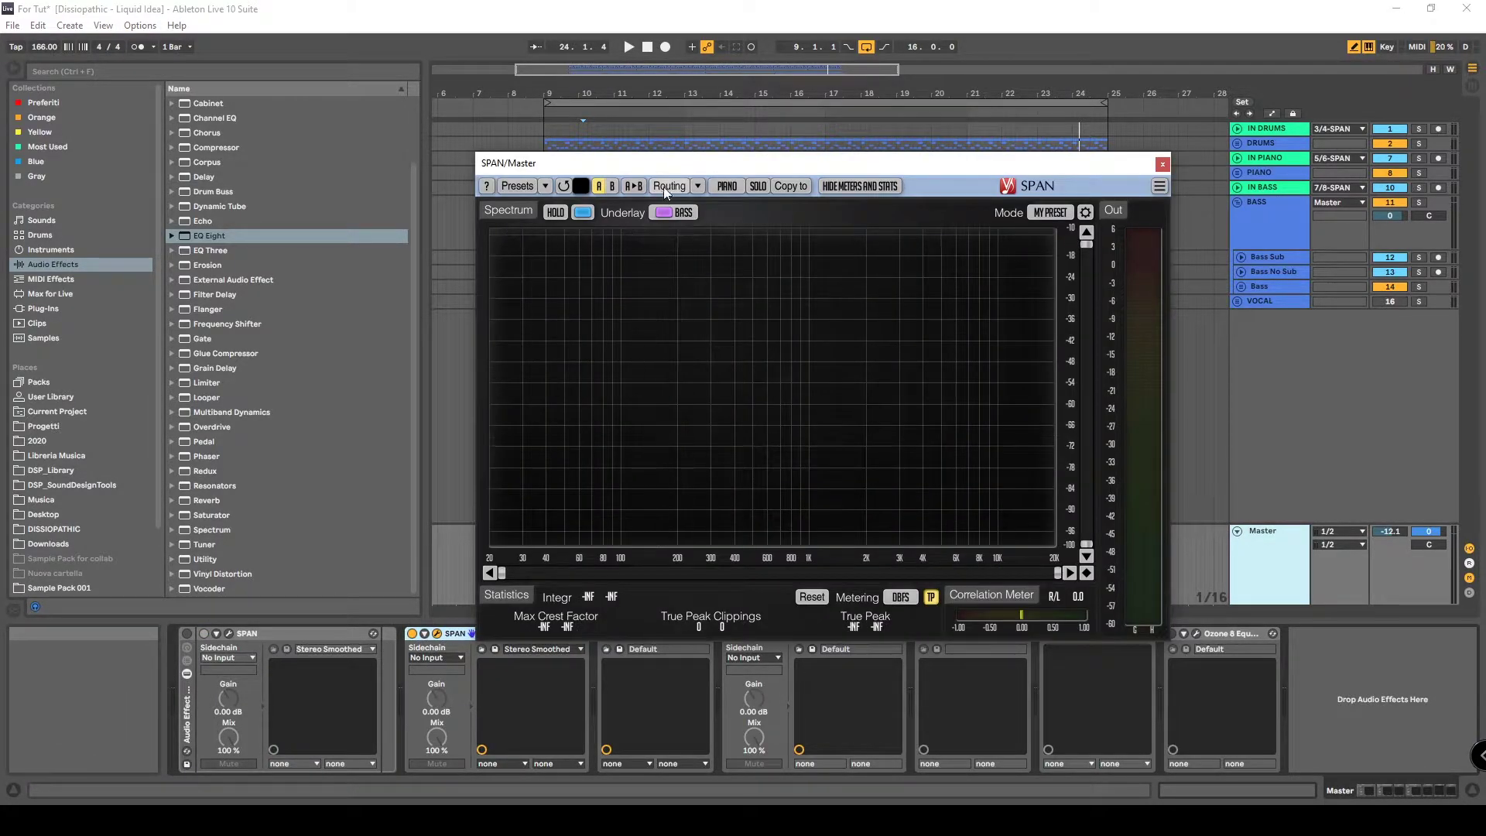
drag(673, 159, 661, 197)
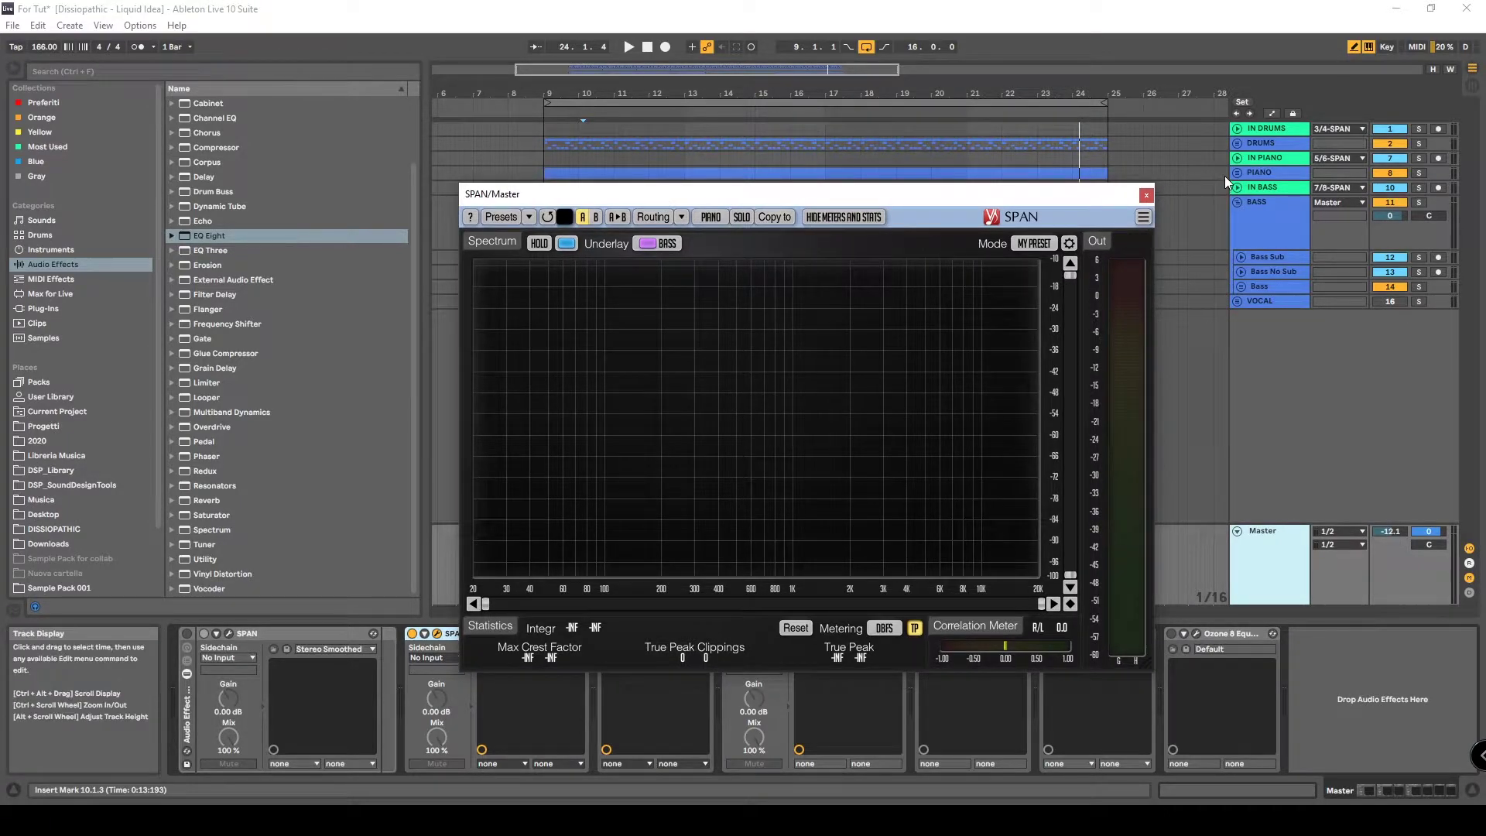
Show the Stereo channel group in the second SPAN without an underlay and play the loop to view its spectrum.
click(1265, 129)
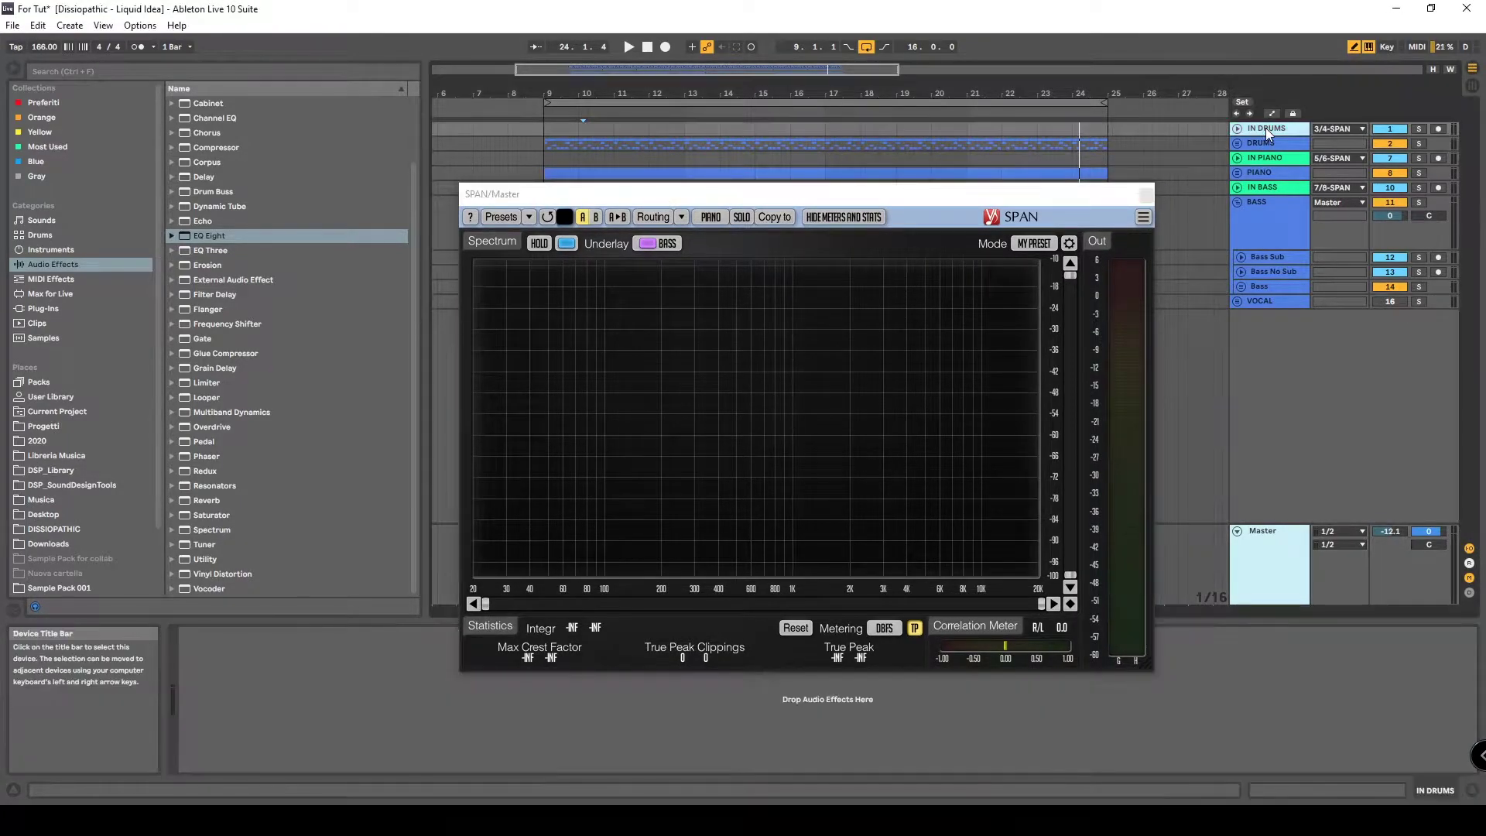
click(718, 218)
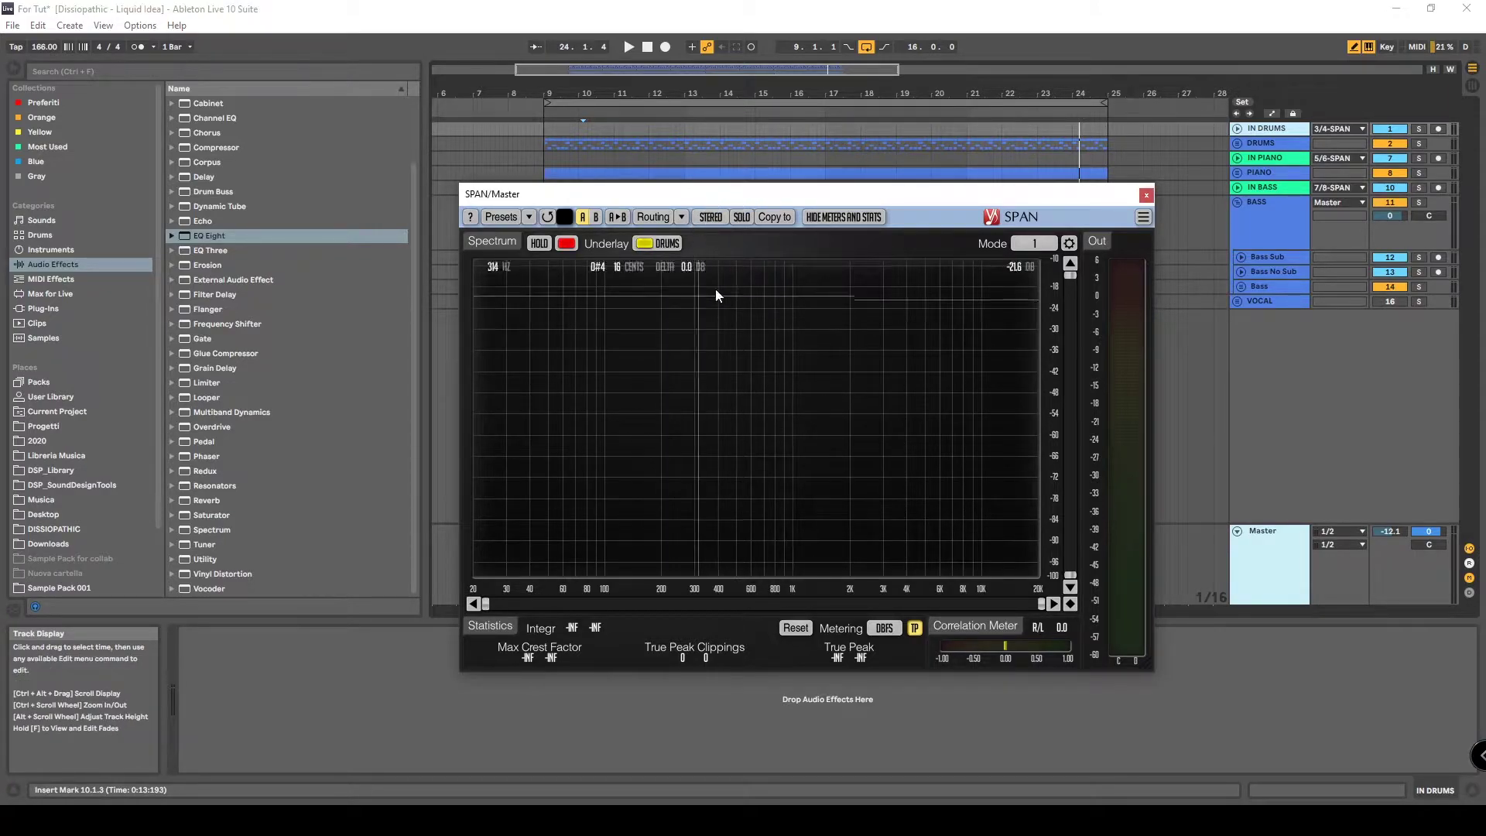
click(680, 243)
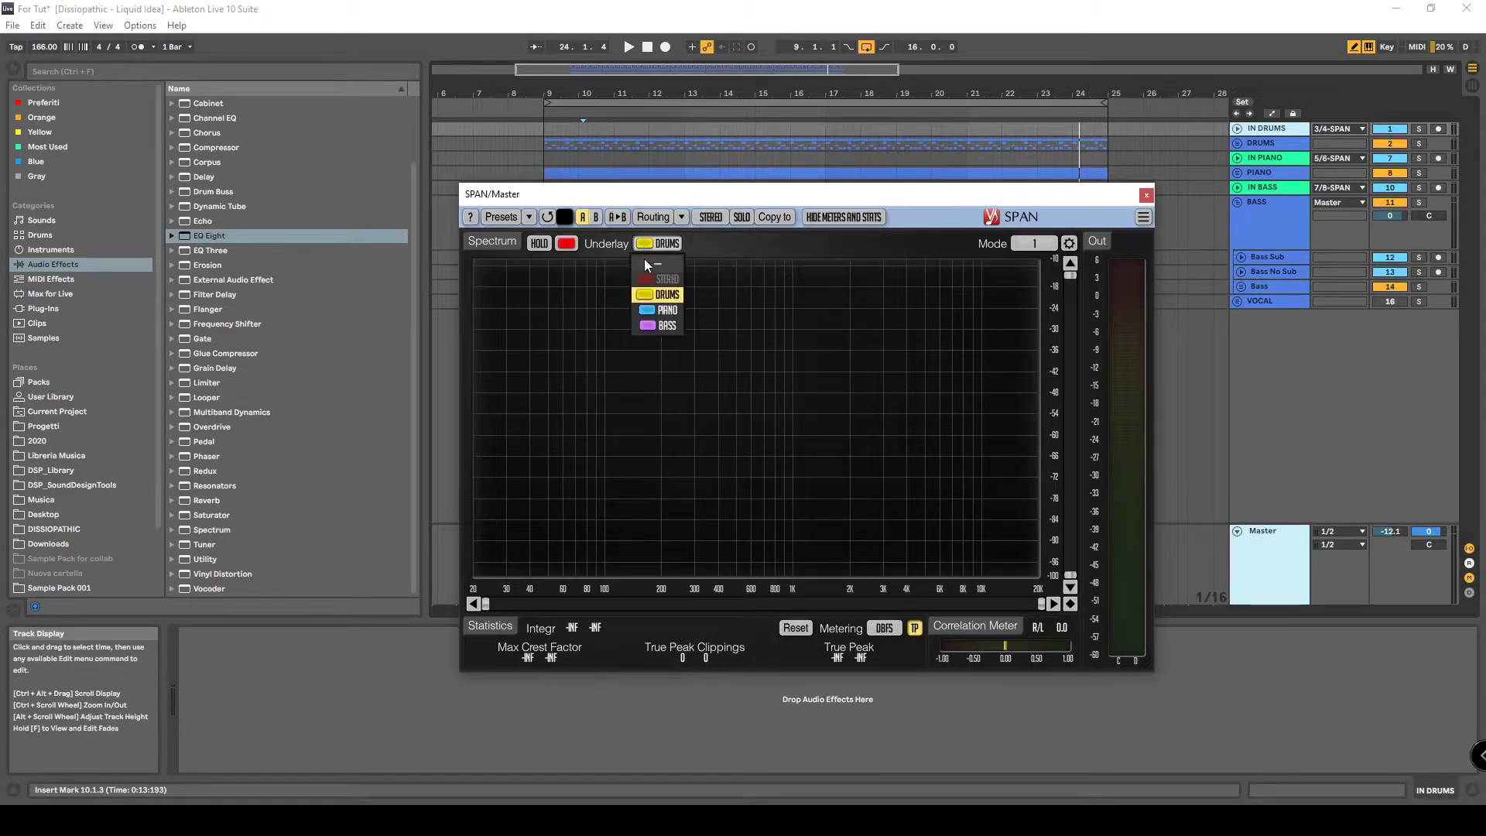
click(654, 301)
key(space)
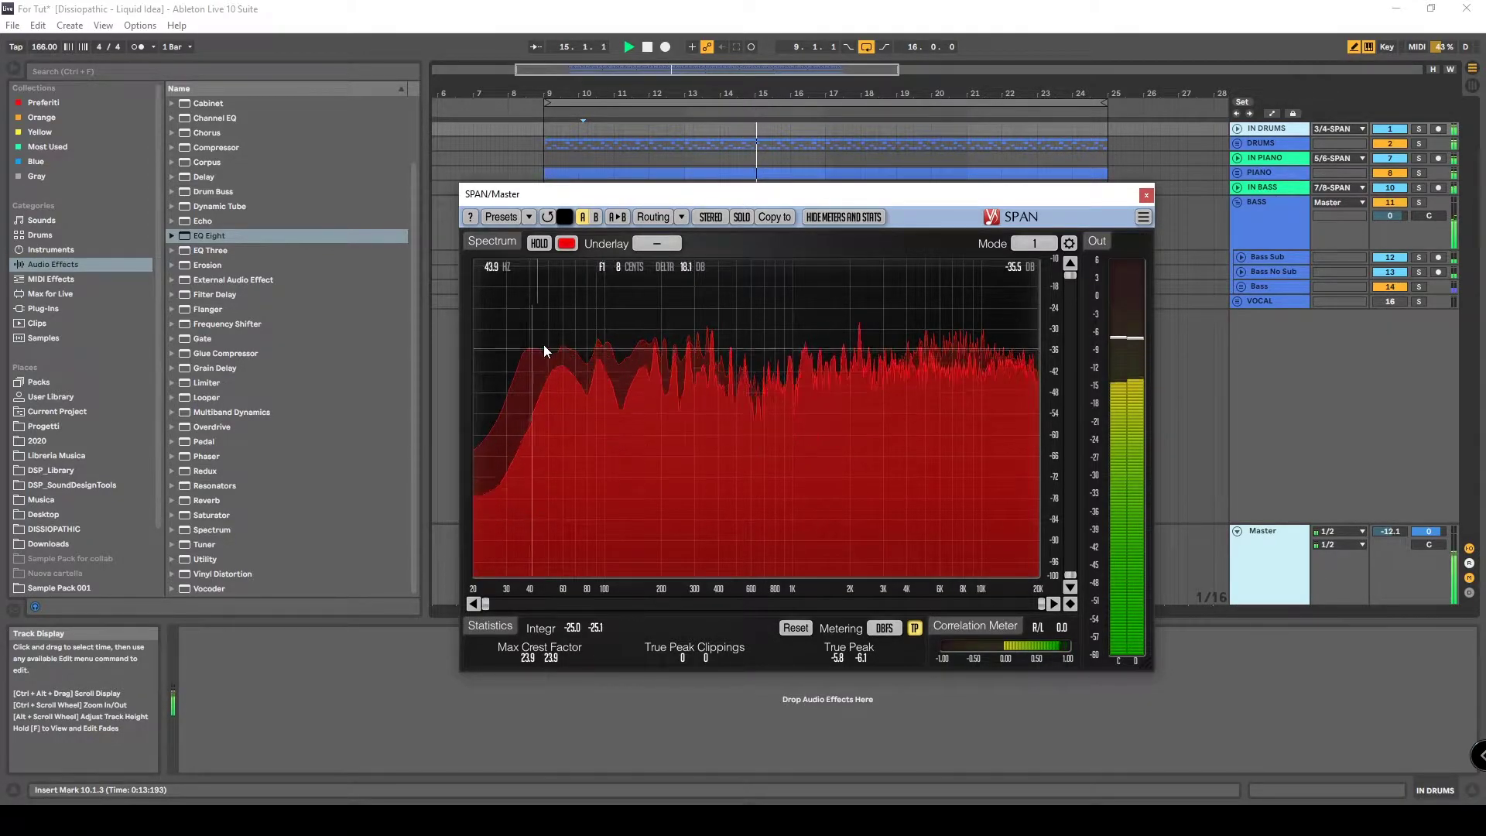
key(space)
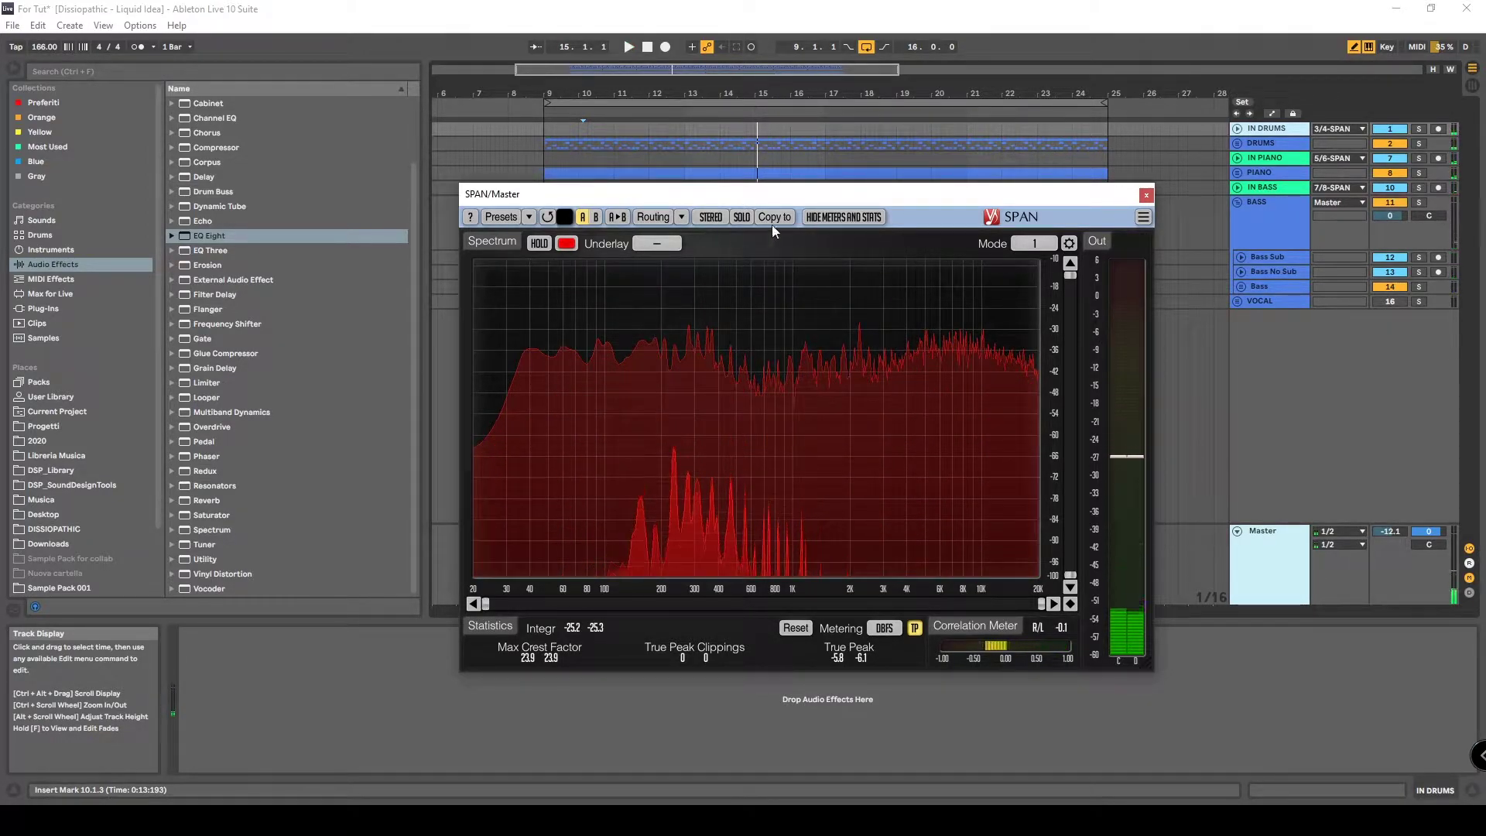
Look through the devices on the DRUMS, PIANO and BASS tracks, moving the SPAN window clear.
click(1277, 142)
click(1276, 172)
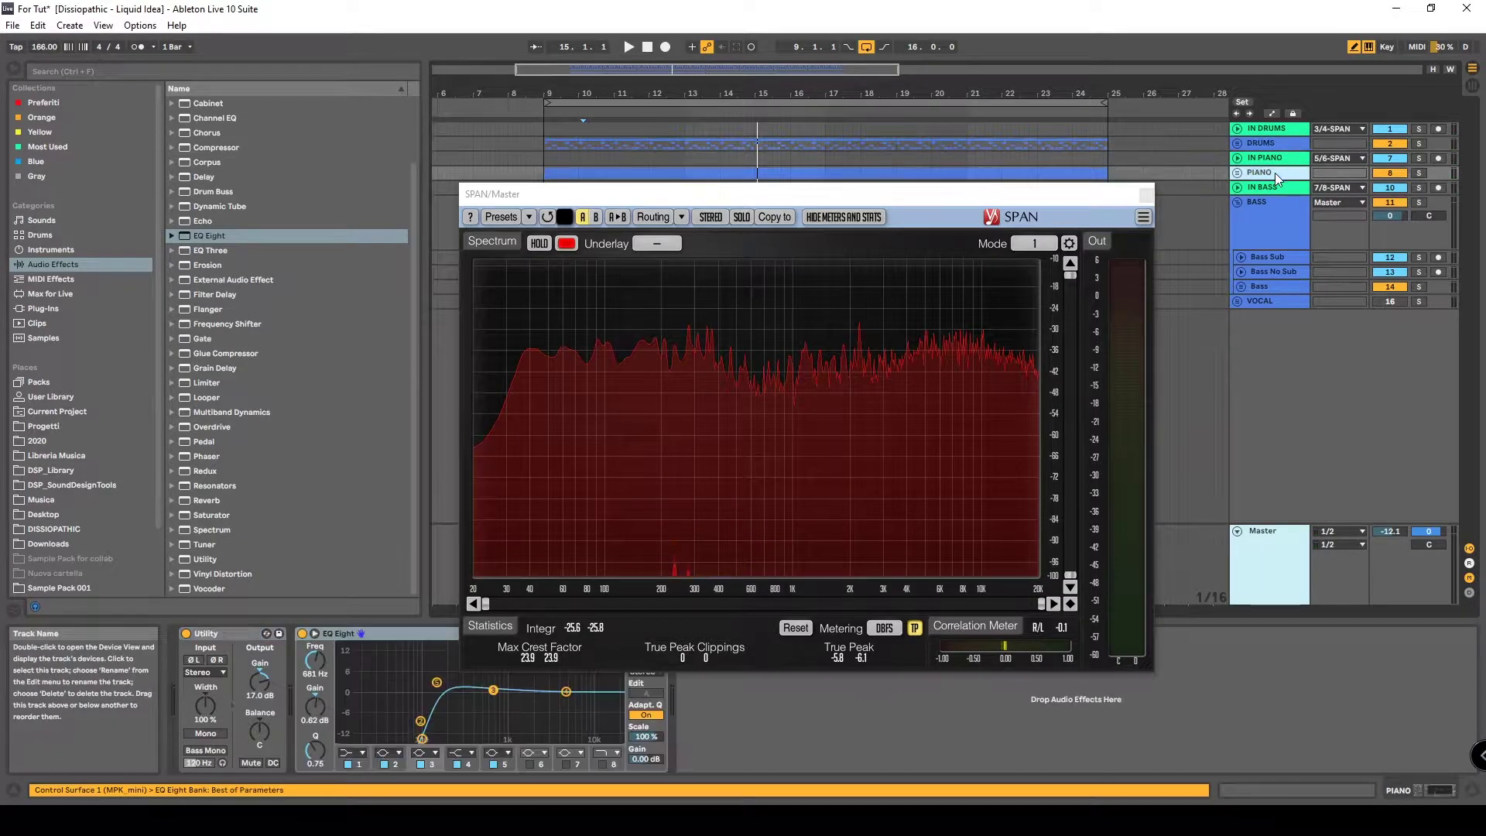
click(1247, 216)
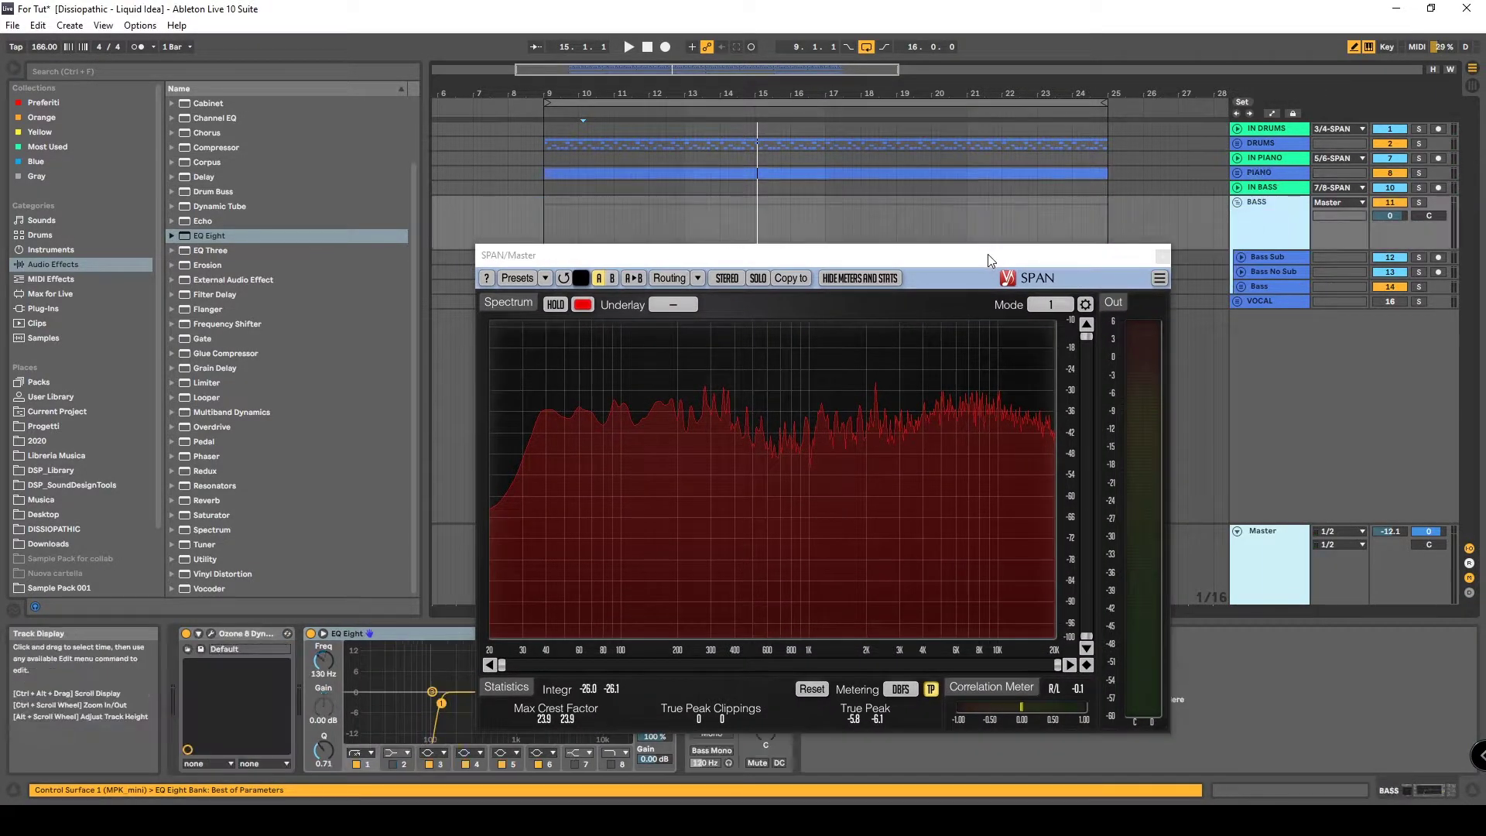
drag(987, 254, 1010, 180)
Show the Piano group in SPAN with Bass as the underlay and play the loop to compare their spectra.
click(697, 232)
click(705, 312)
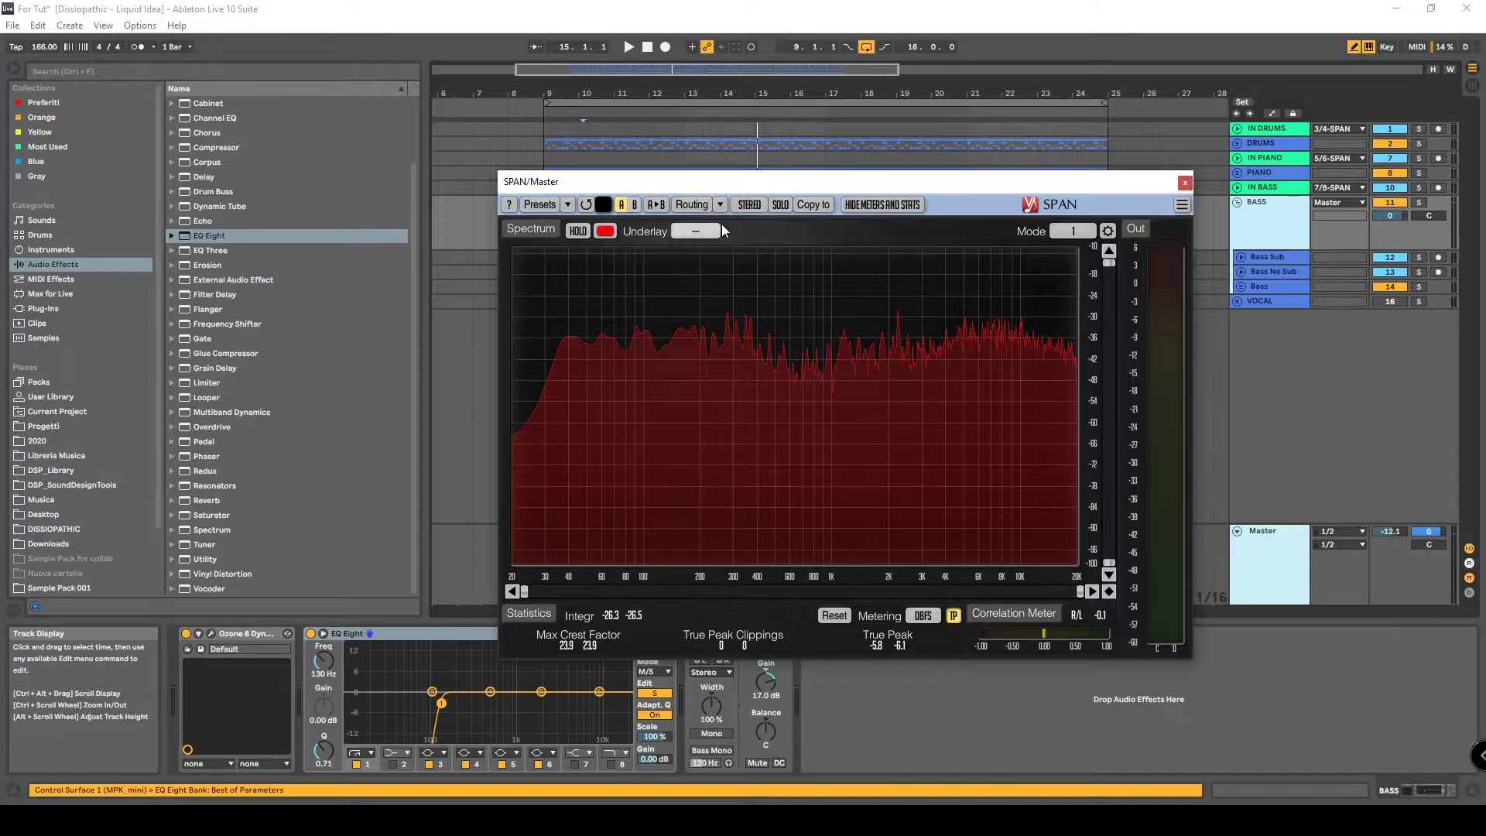
click(749, 204)
click(751, 256)
click(708, 234)
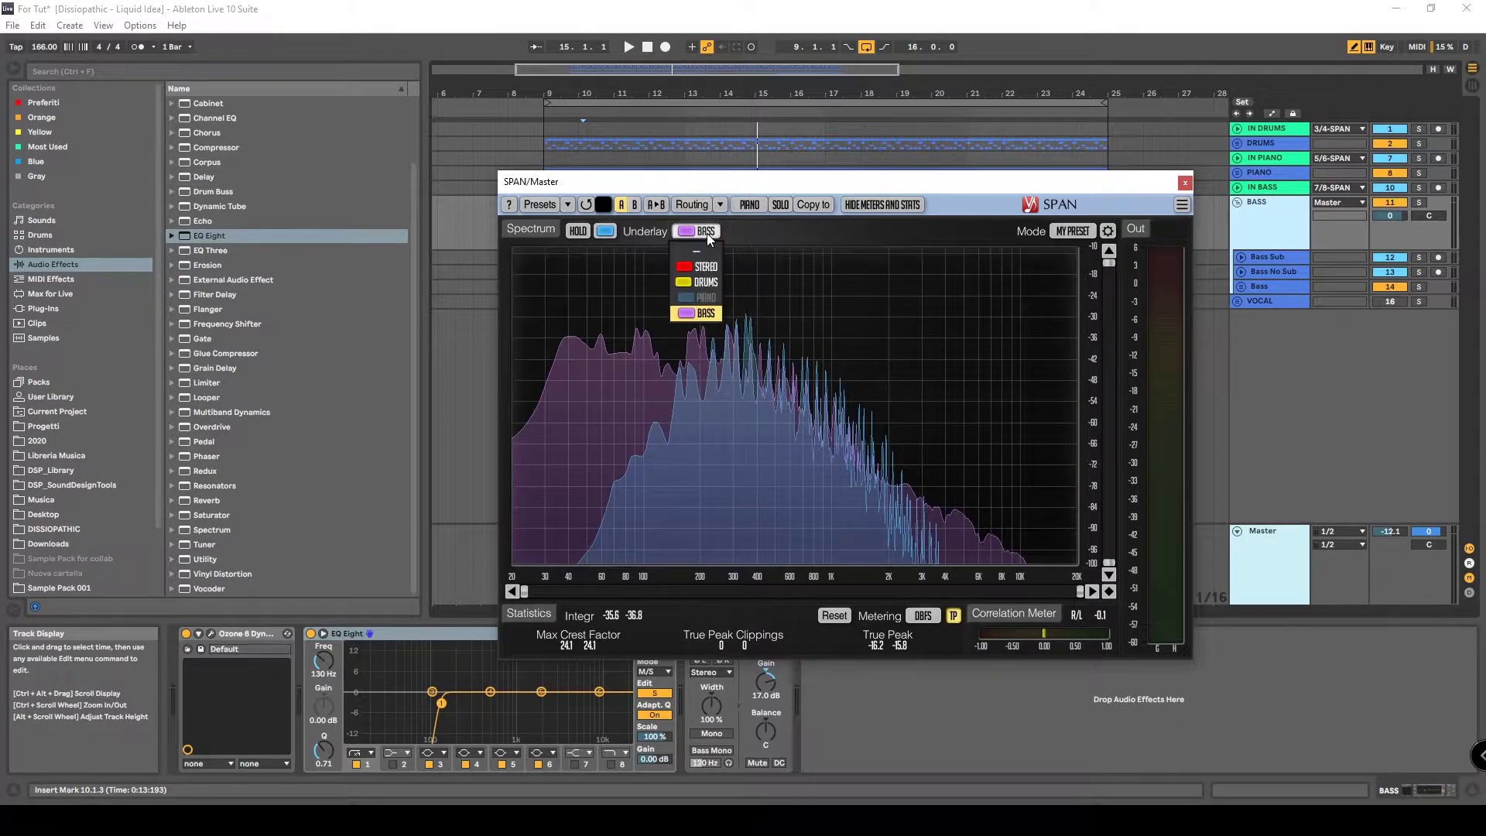
click(704, 312)
key(space)
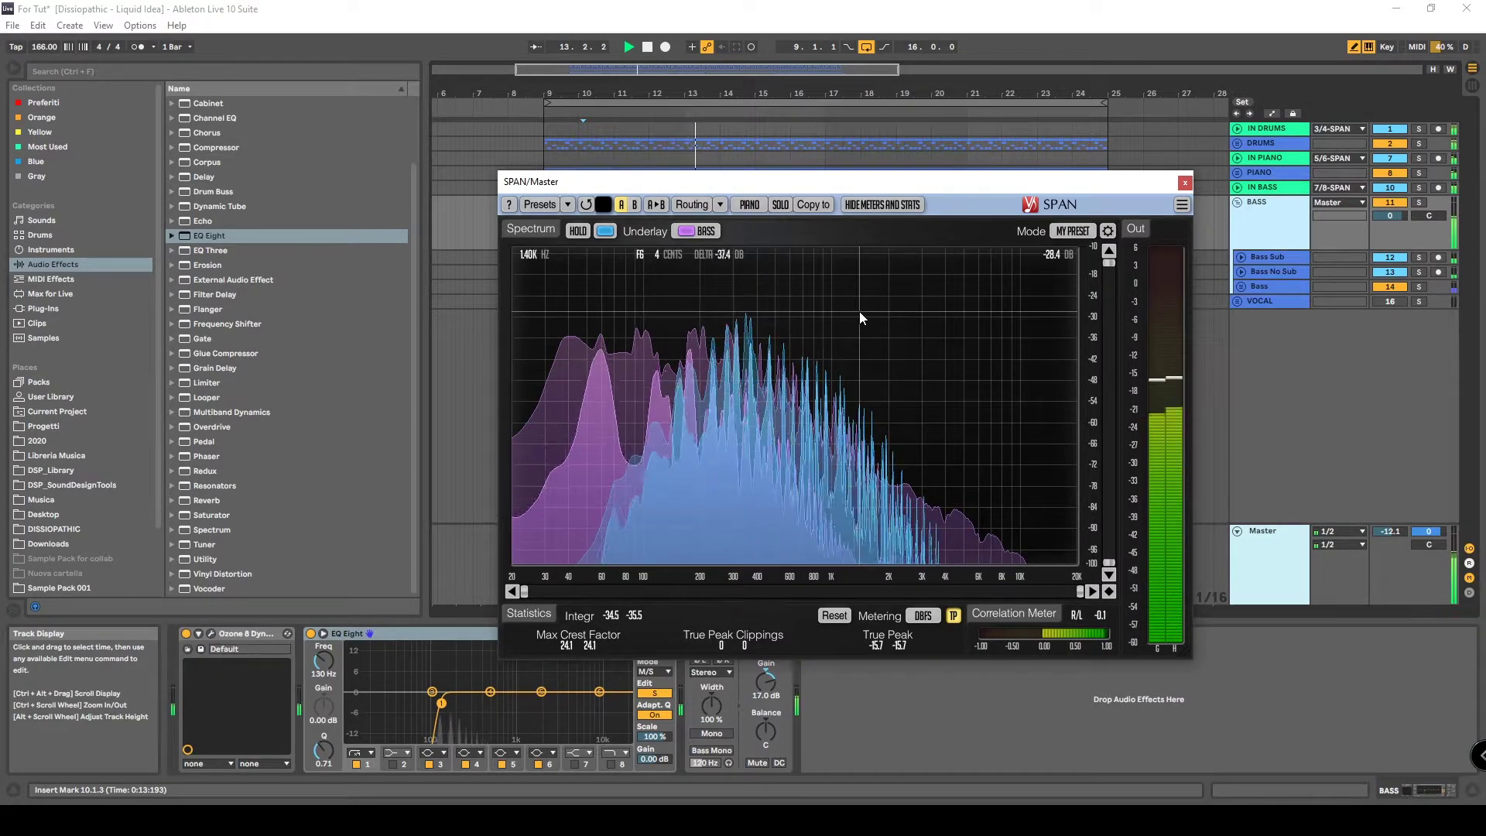
key(space)
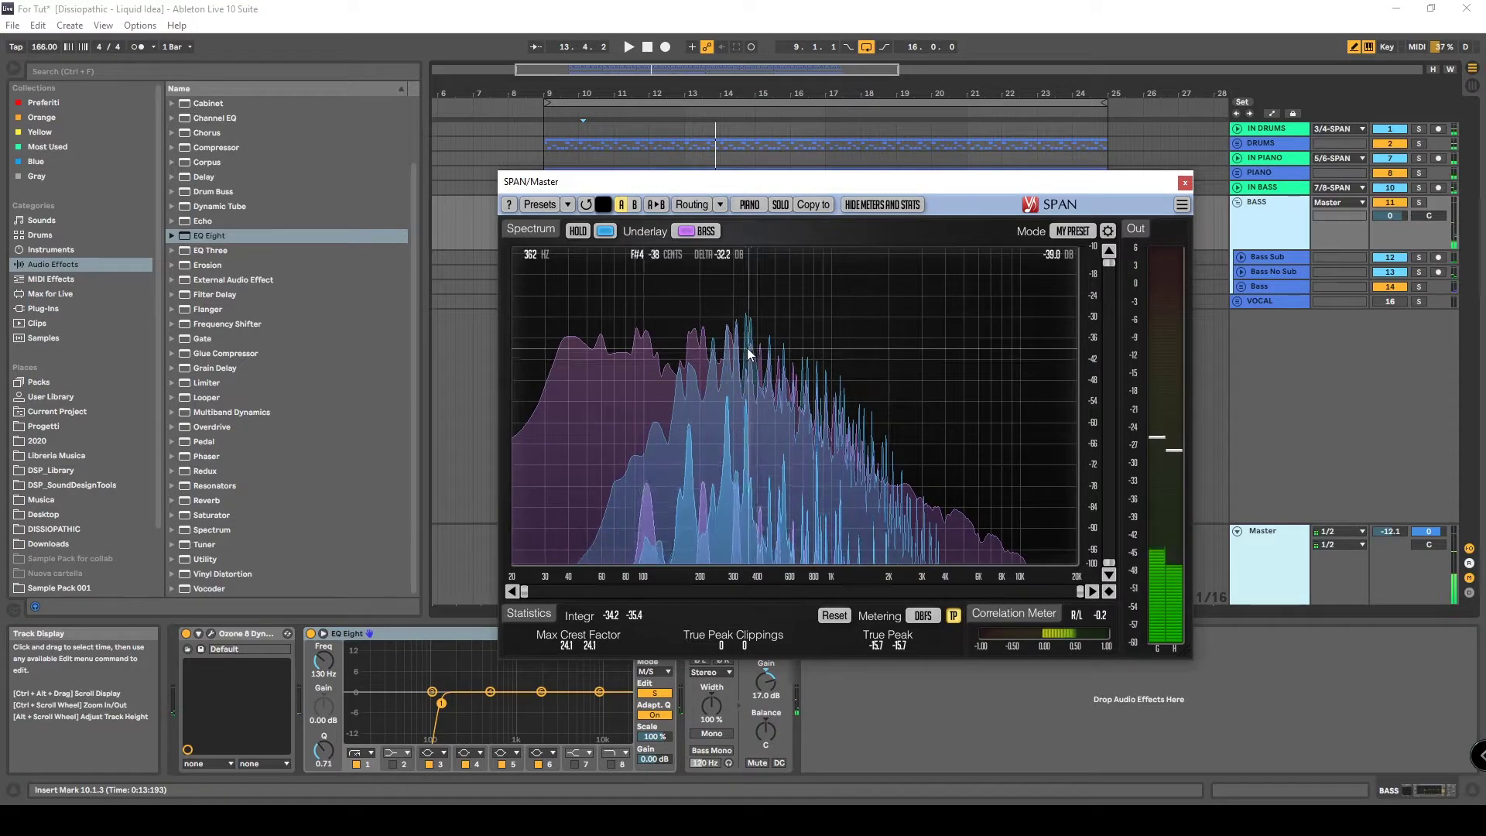
Remove the second SPAN from the Master and delete the IN DRUMS, IN PIANO and IN BASS tracks.
click(1184, 183)
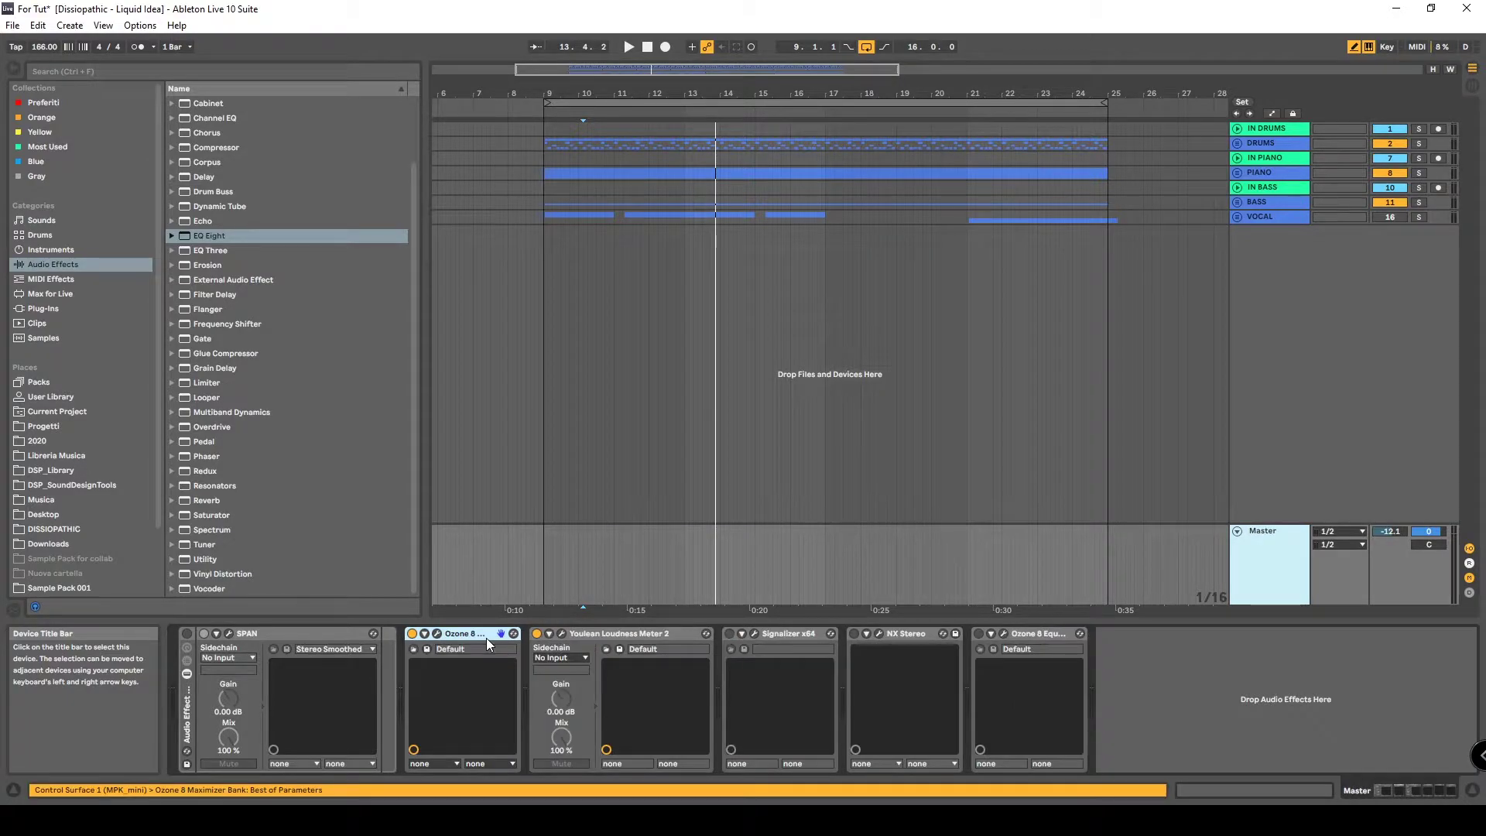
click(1286, 128)
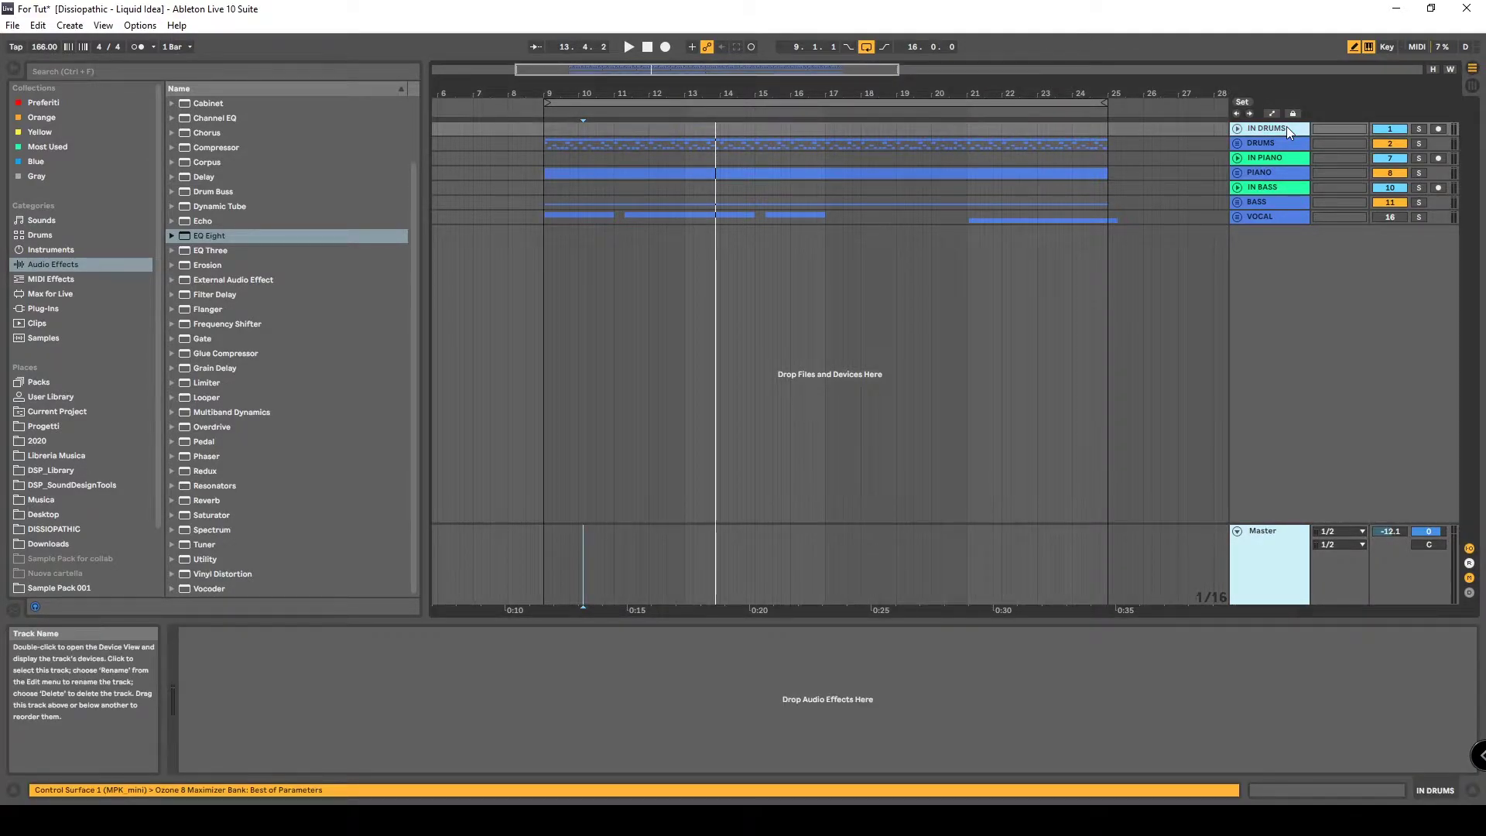
key(Delete)
click(1280, 144)
key(Delete)
click(1275, 160)
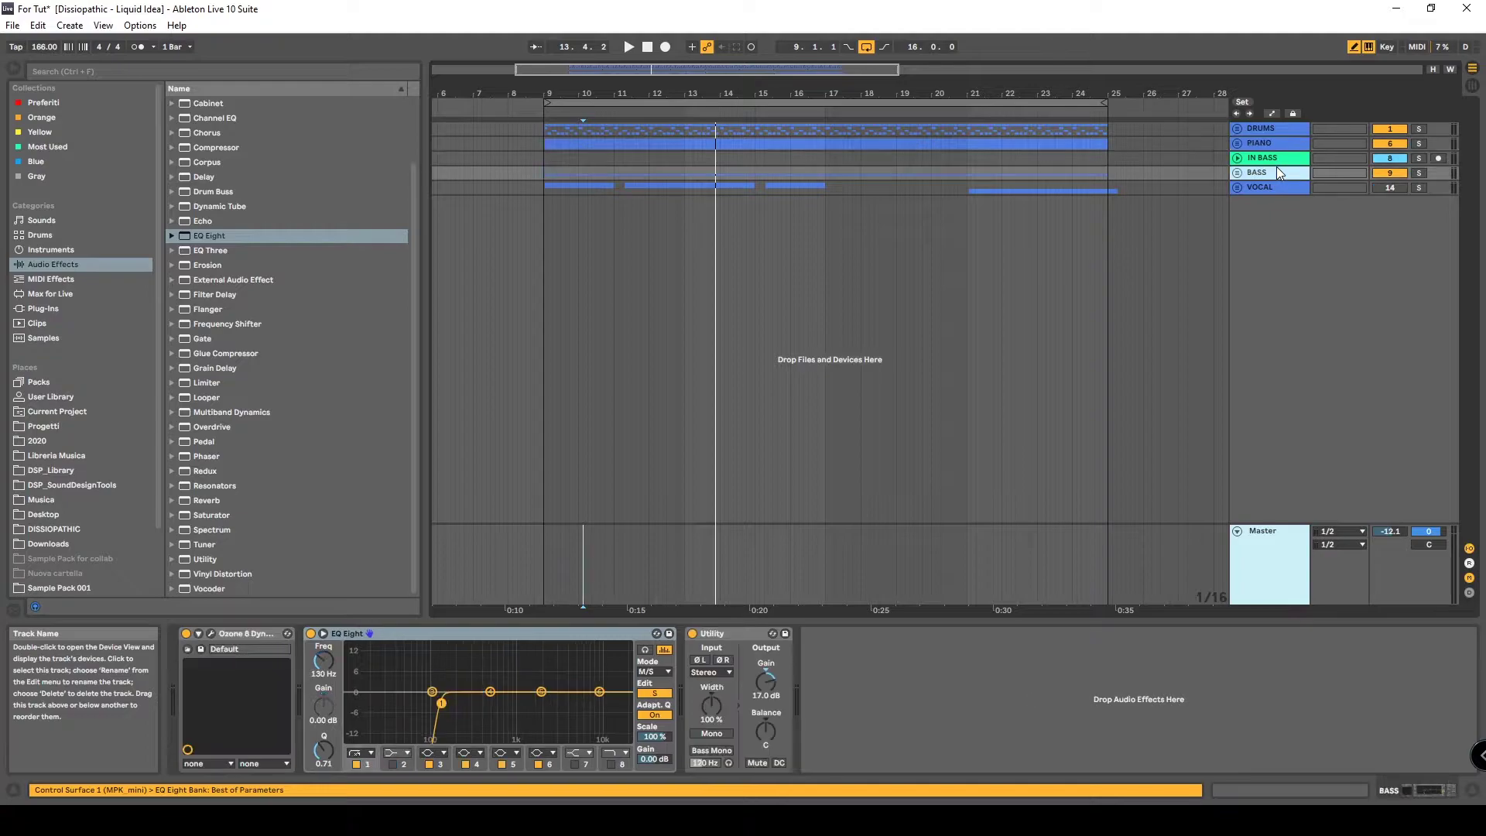
key(Delete)
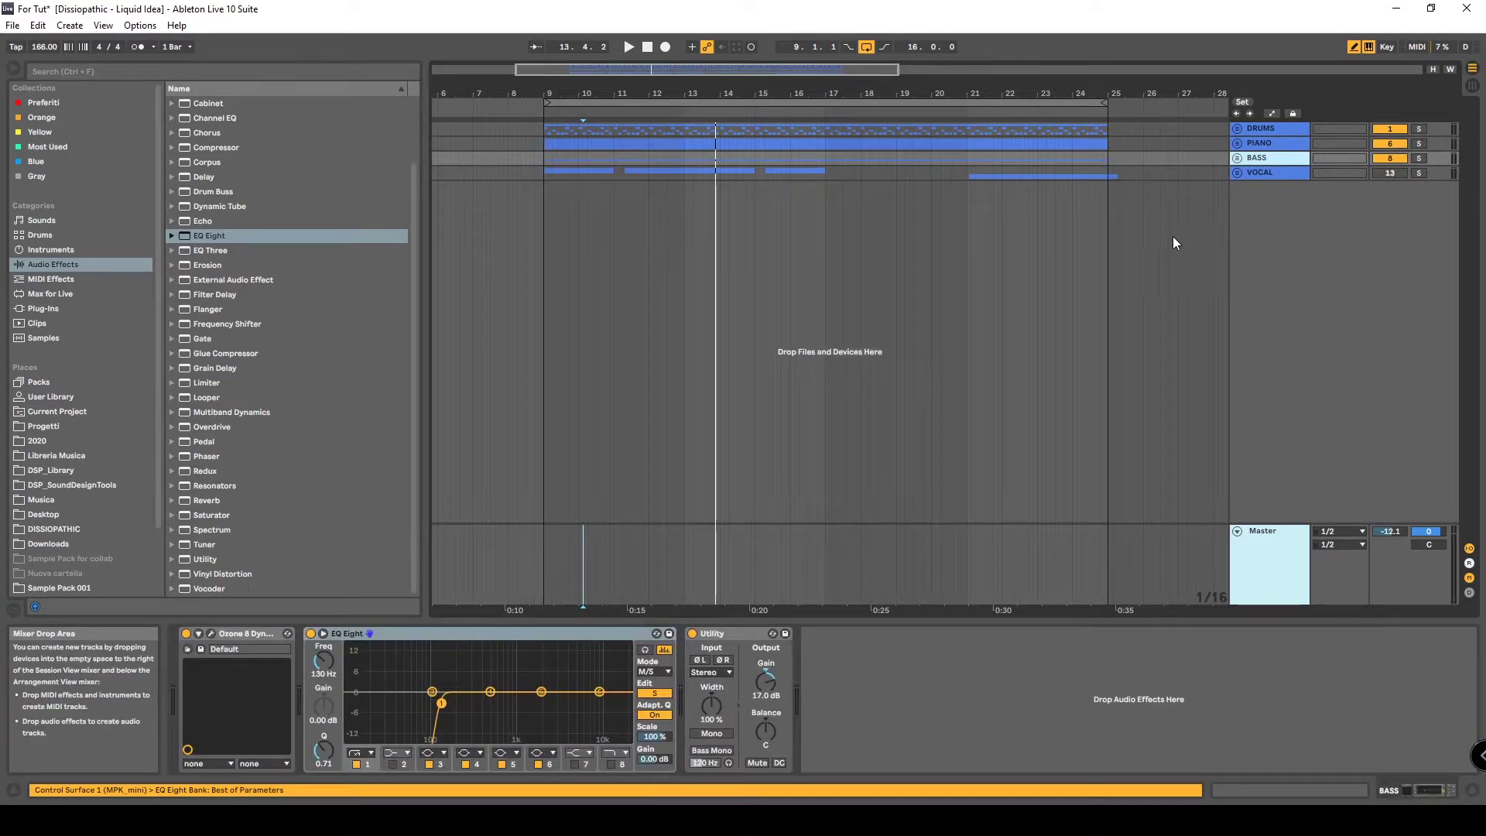
click(1269, 125)
click(1264, 145)
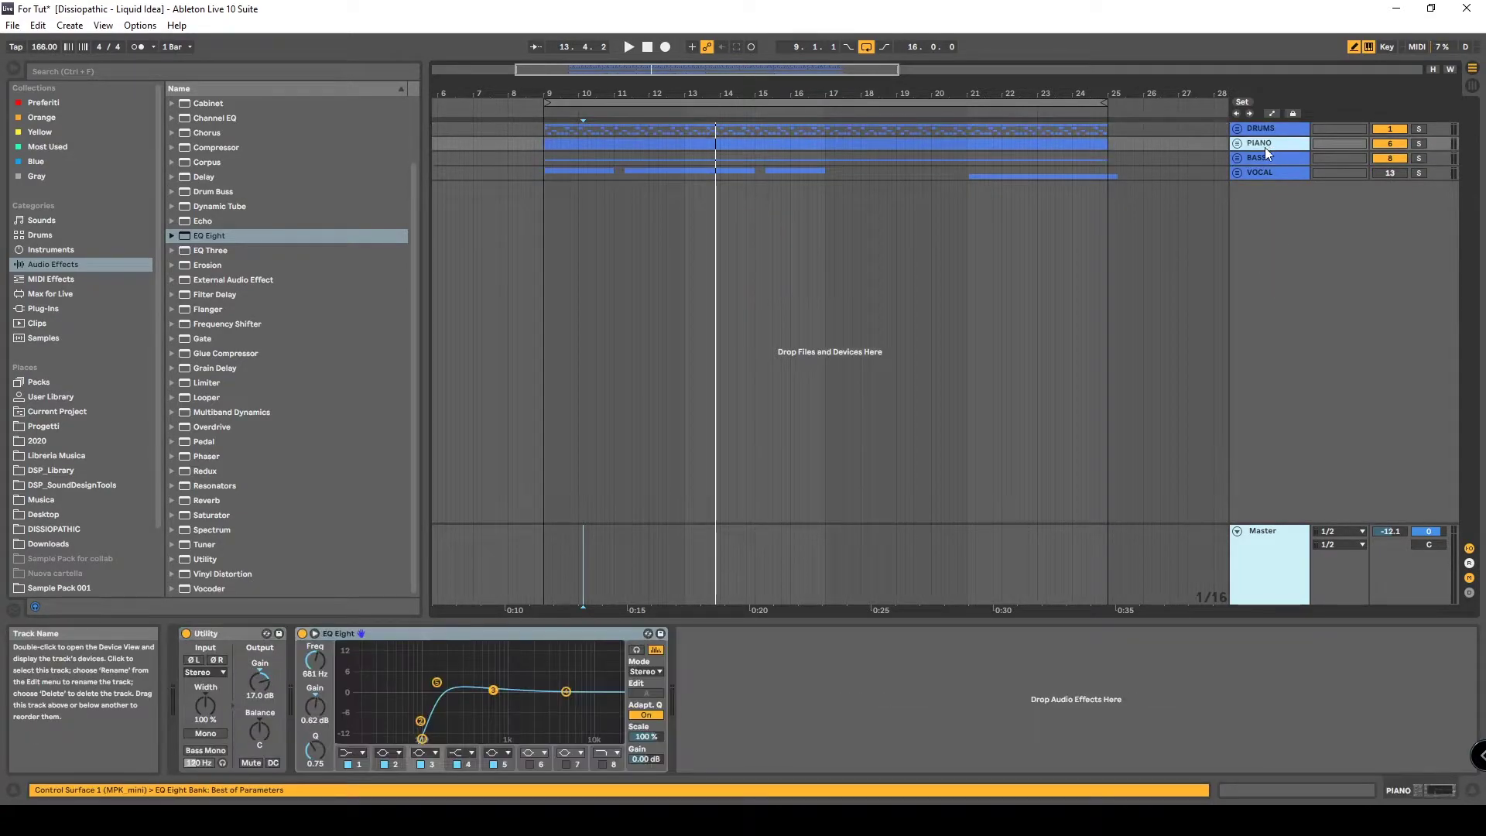
click(1263, 157)
click(1265, 143)
click(1264, 128)
click(1264, 143)
click(1265, 160)
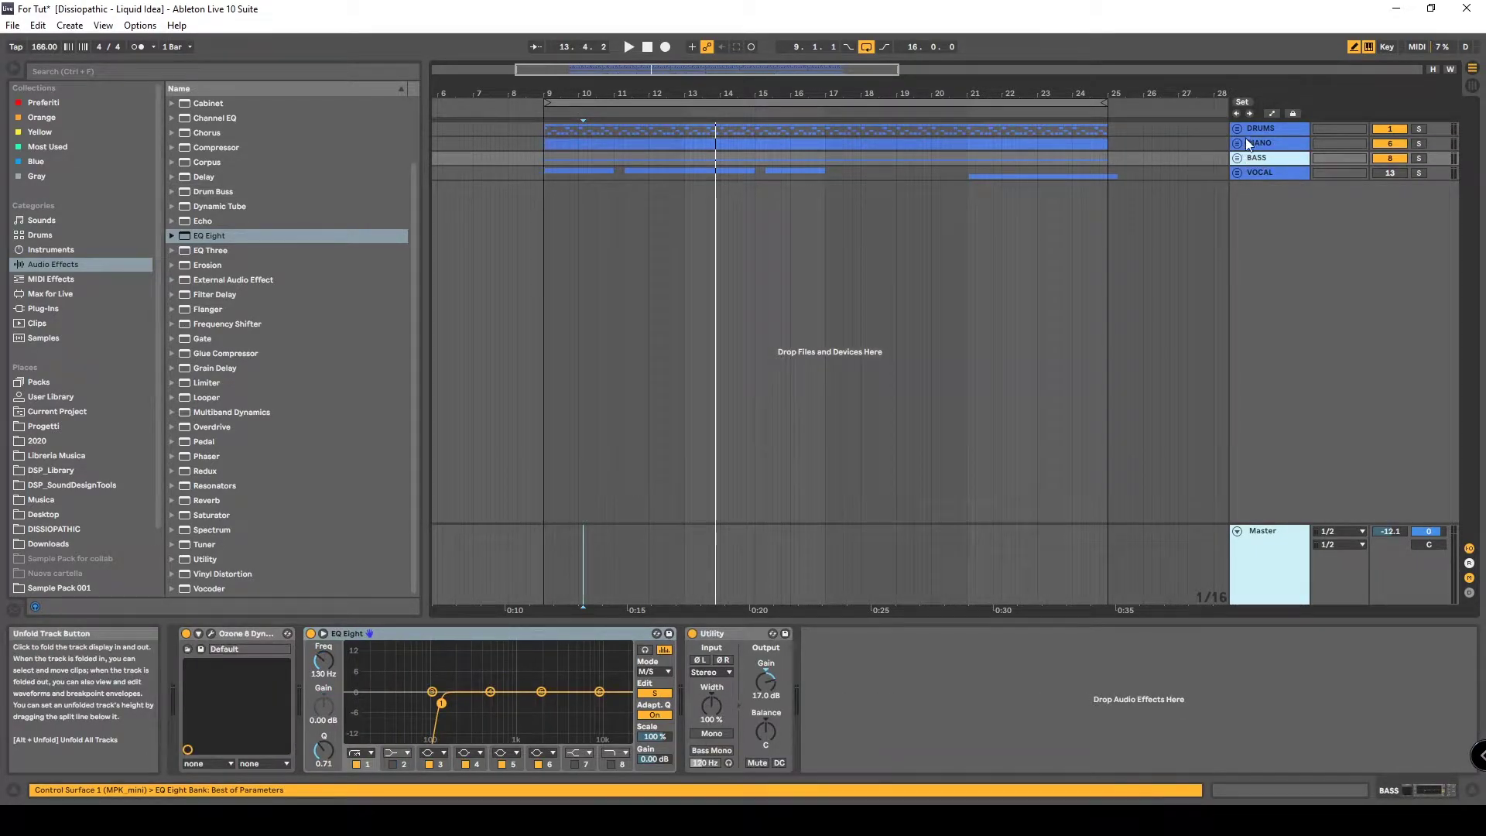
click(1261, 132)
click(1262, 142)
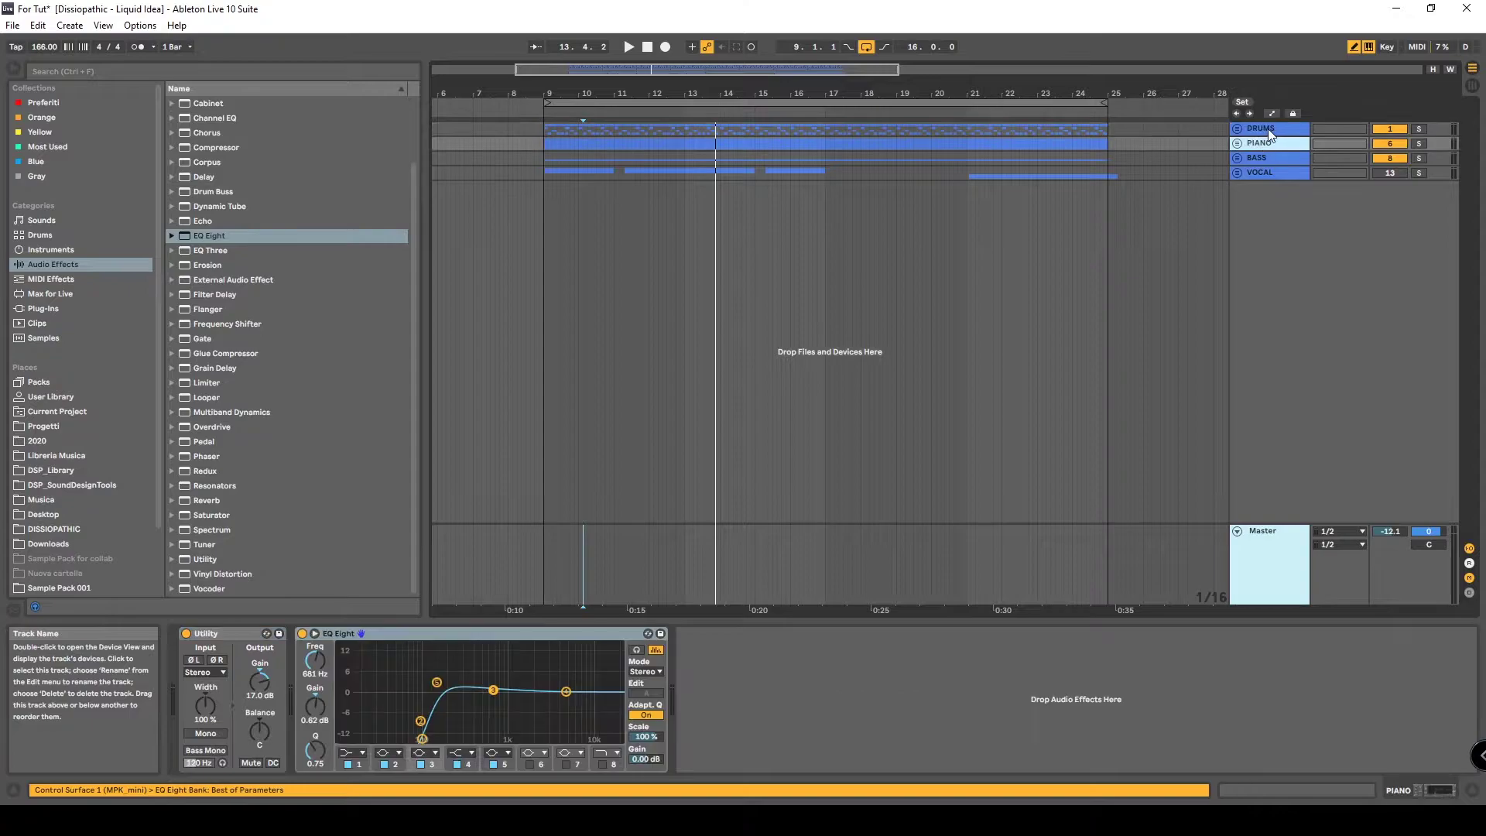
click(1266, 129)
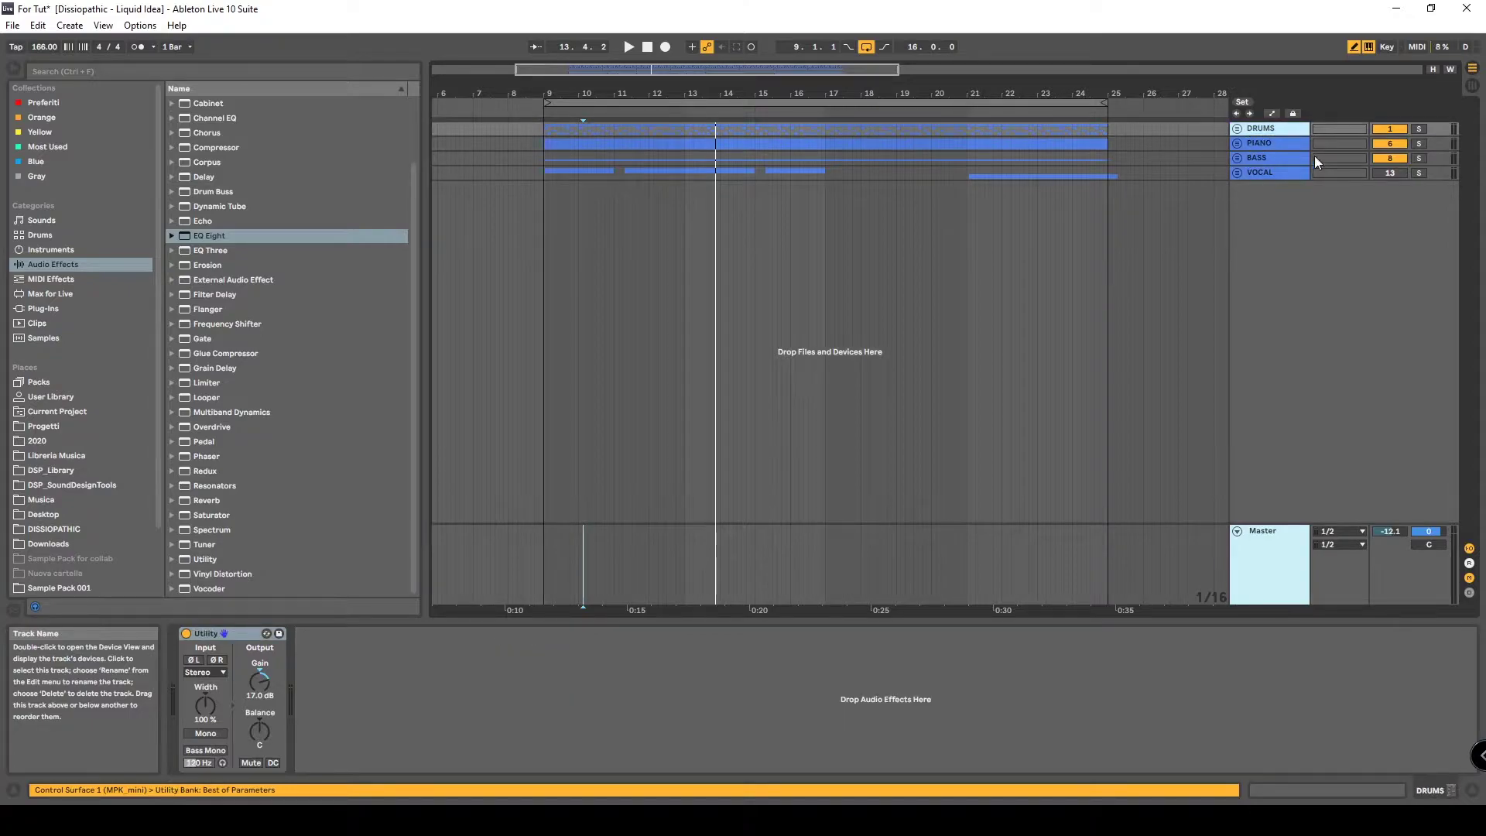
click(1238, 129)
click(1238, 130)
click(1236, 144)
click(1236, 143)
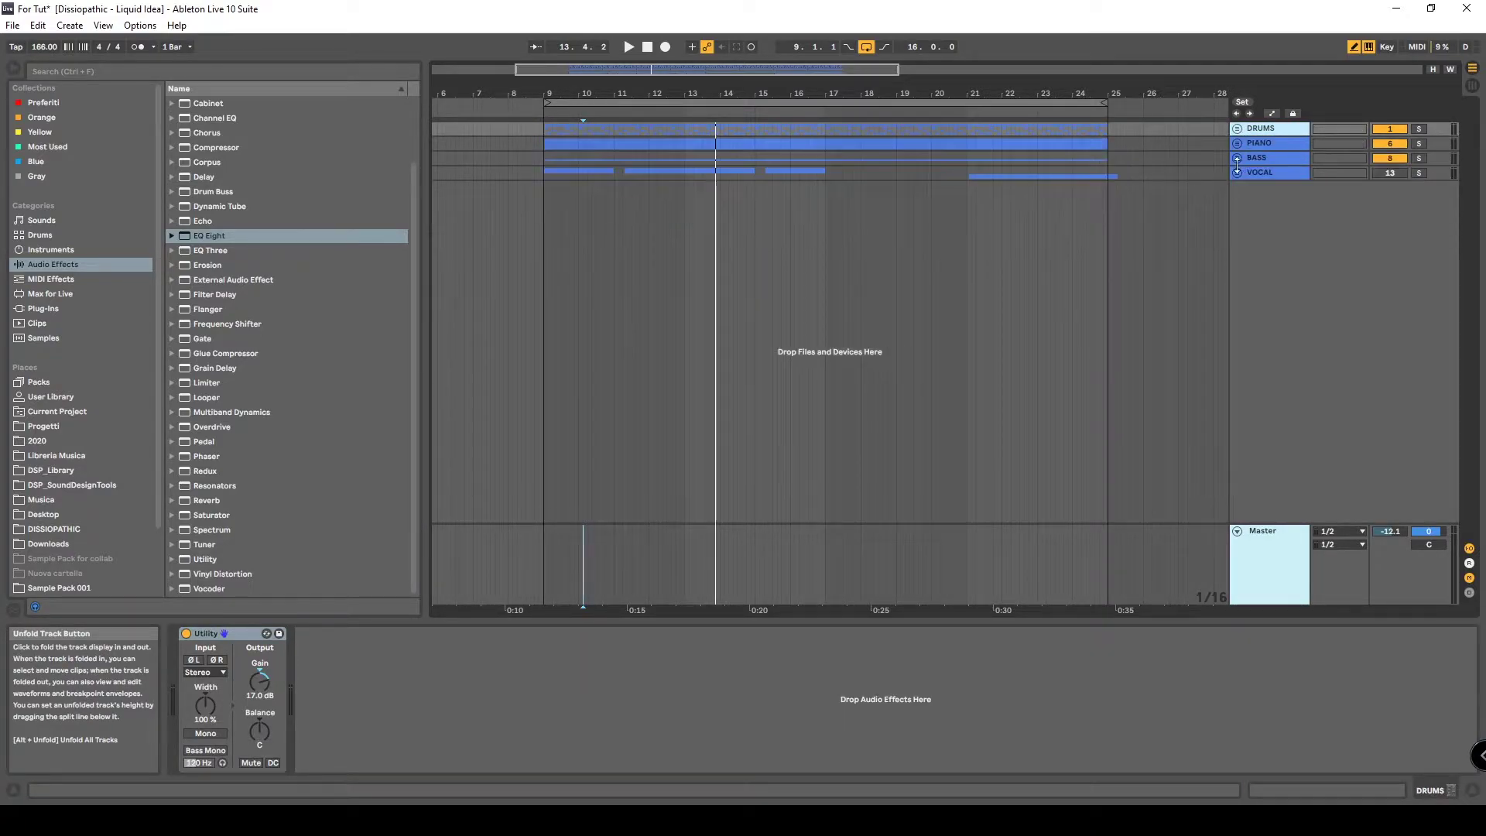
click(1237, 157)
click(1236, 157)
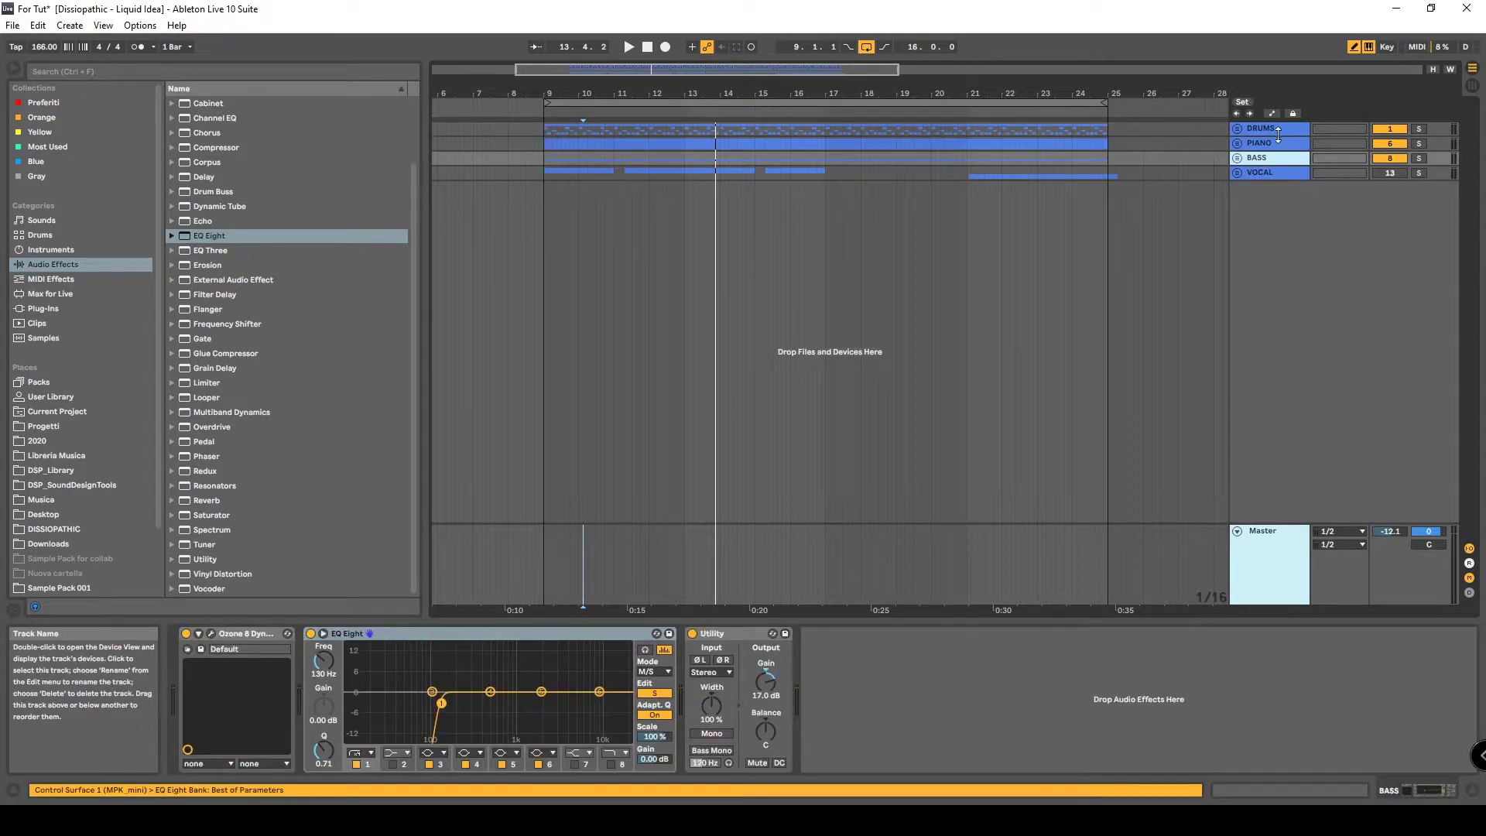
Insert three new audio tracks below the VOCAL track.
click(1262, 172)
right_click(1279, 256)
click(1308, 258)
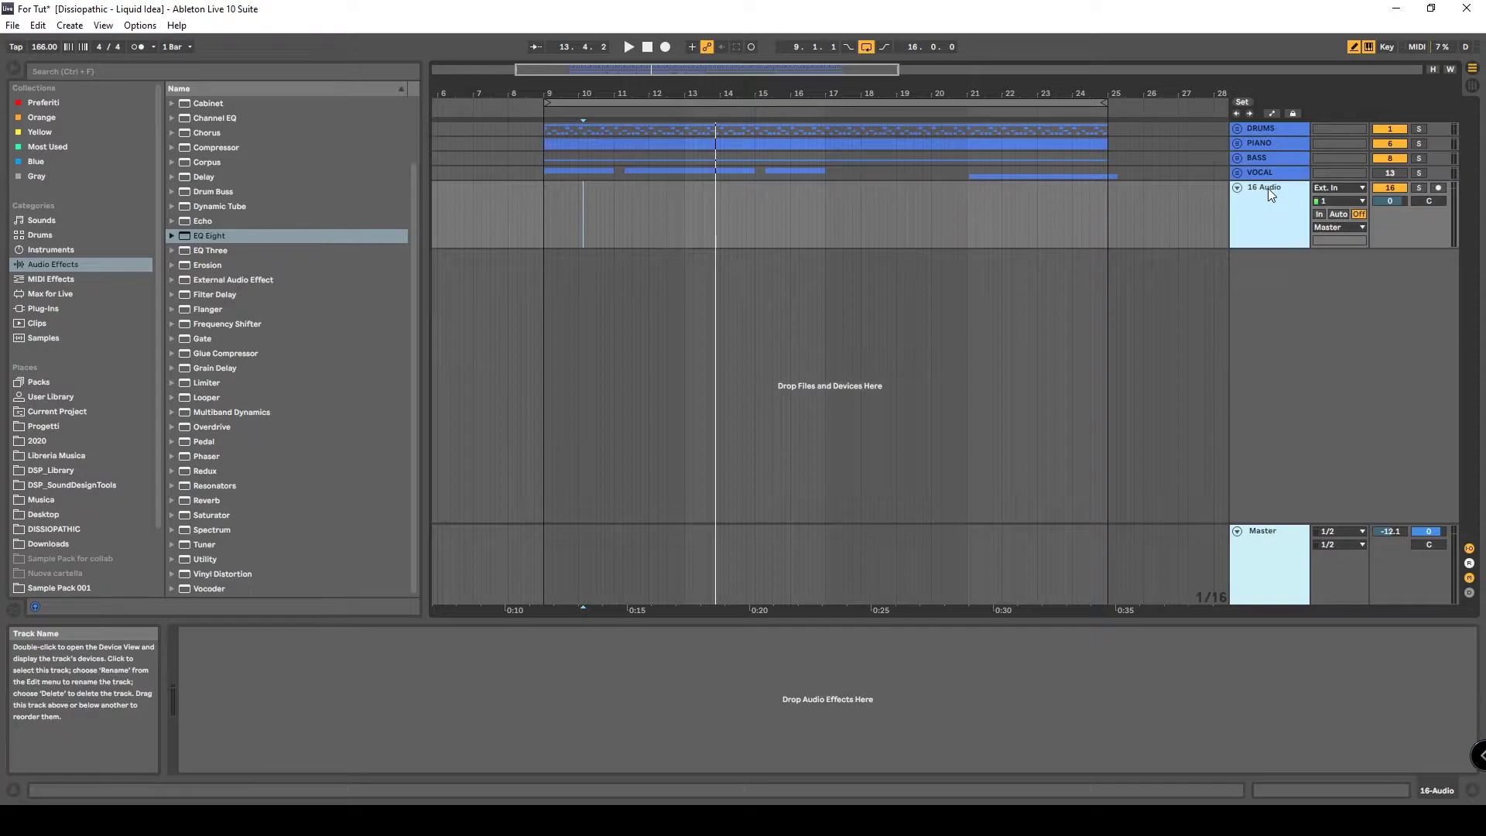
key(ctrl+t)
key(ctrl+t)
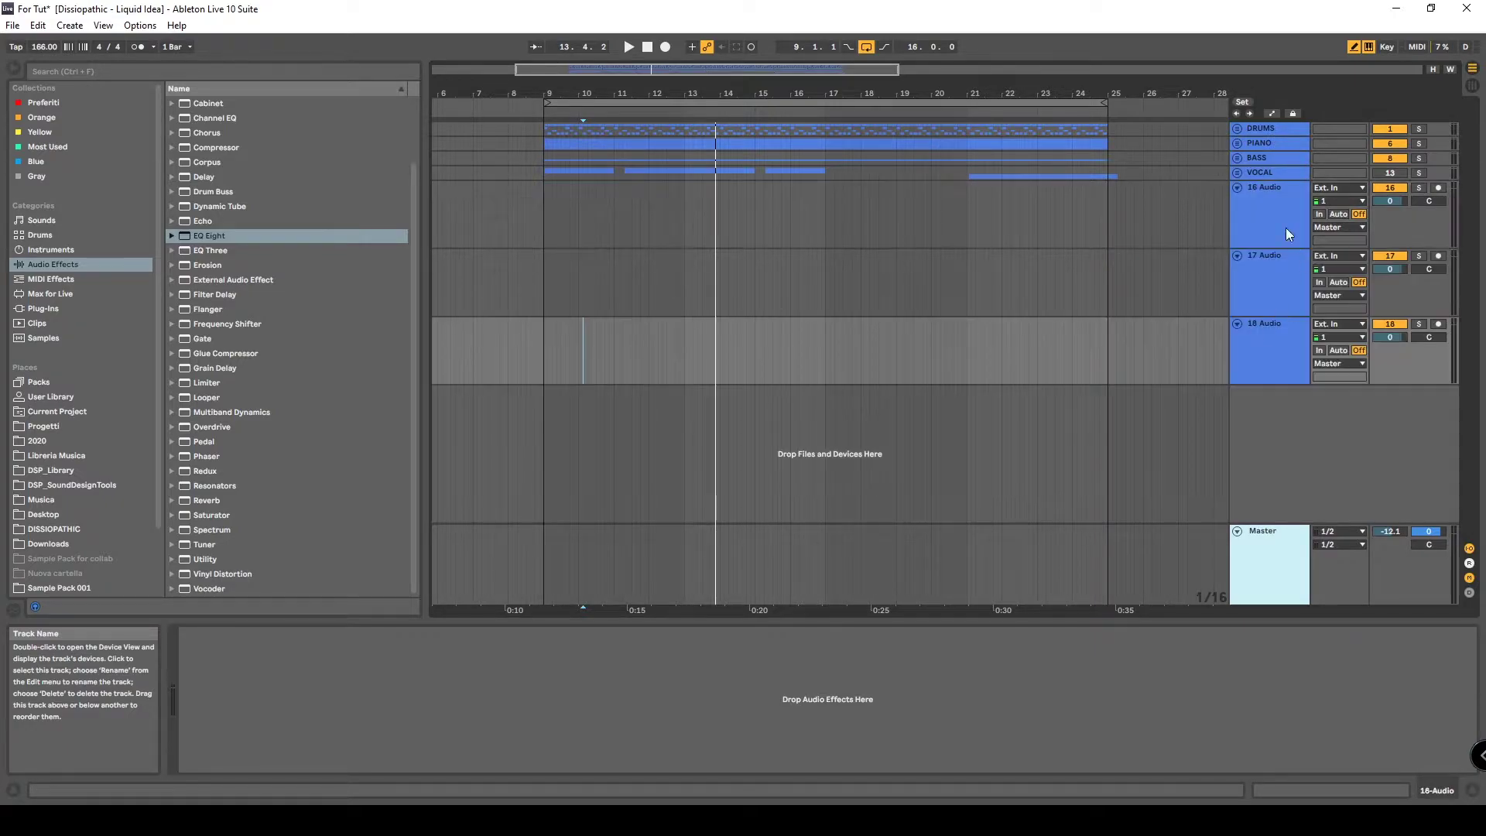
click(1256, 130)
click(1257, 145)
click(1259, 158)
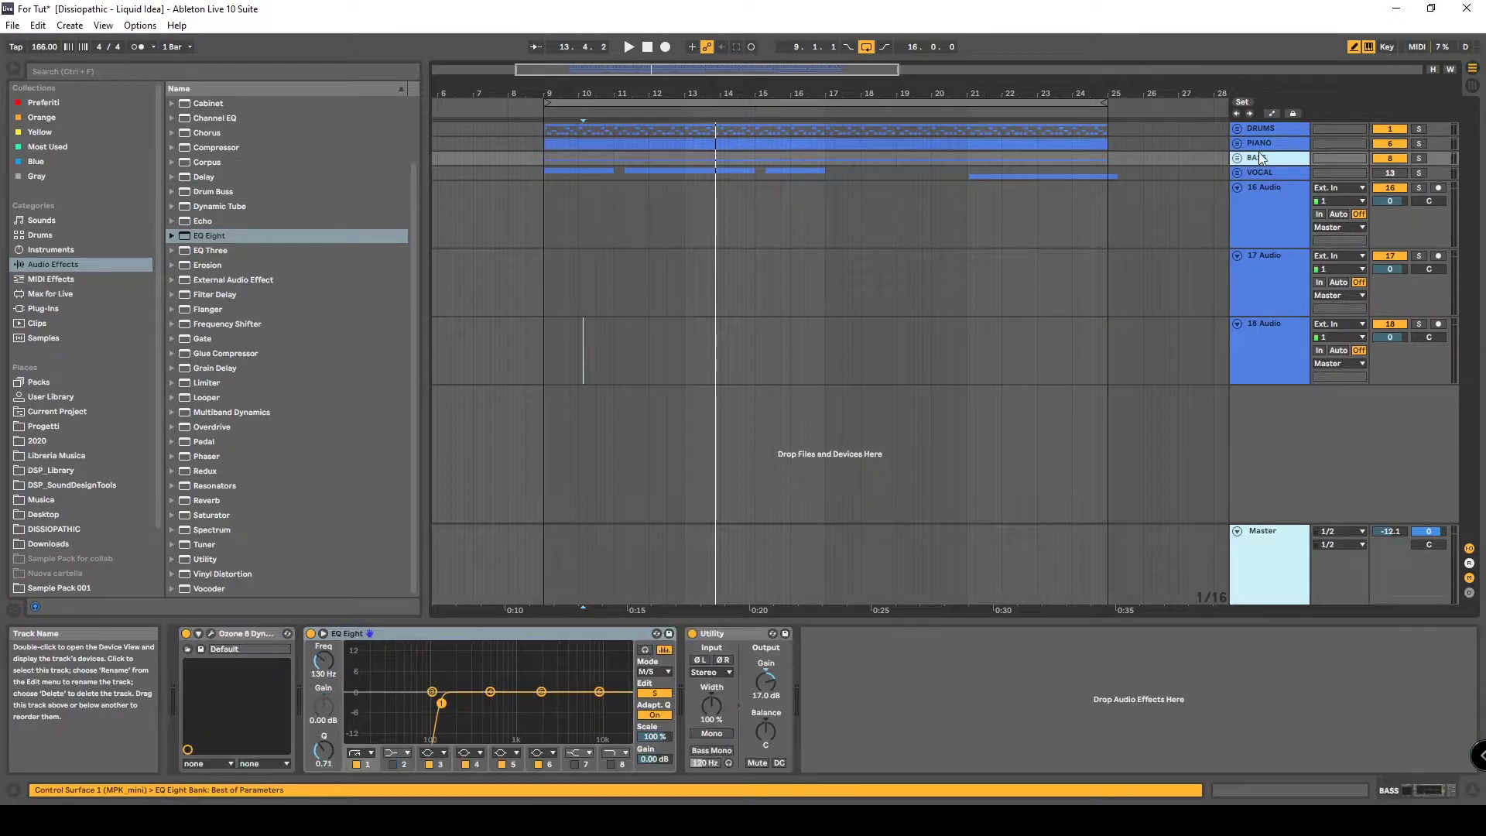
click(1258, 144)
click(1258, 130)
click(1258, 144)
click(1258, 158)
Rename the three new audio tracks IN DRUMS, IN BASS and IN PIANO, in that order.
click(1273, 216)
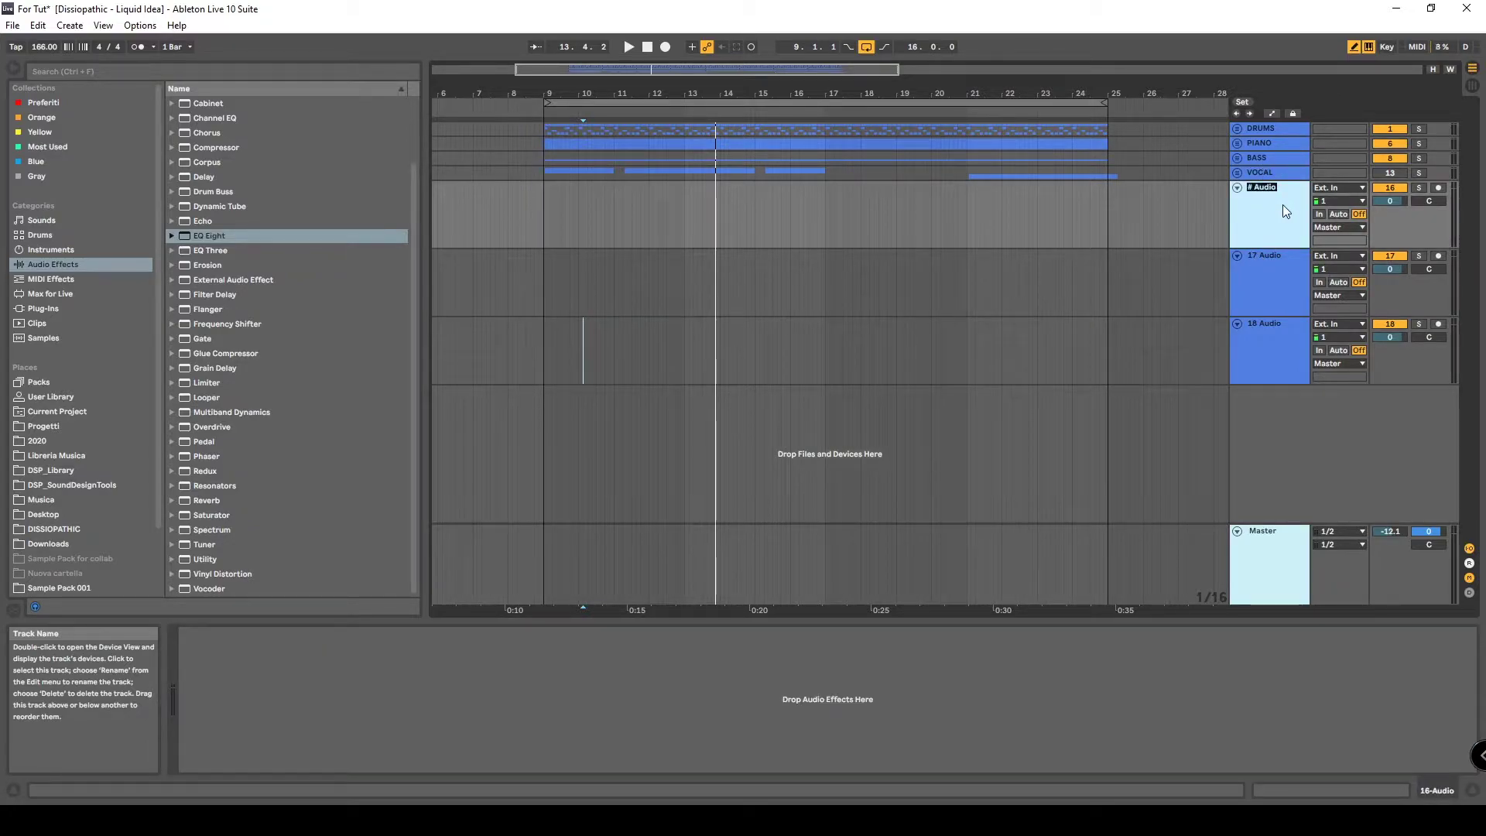
text(IN DRUMS)
click(1288, 273)
text(IN)
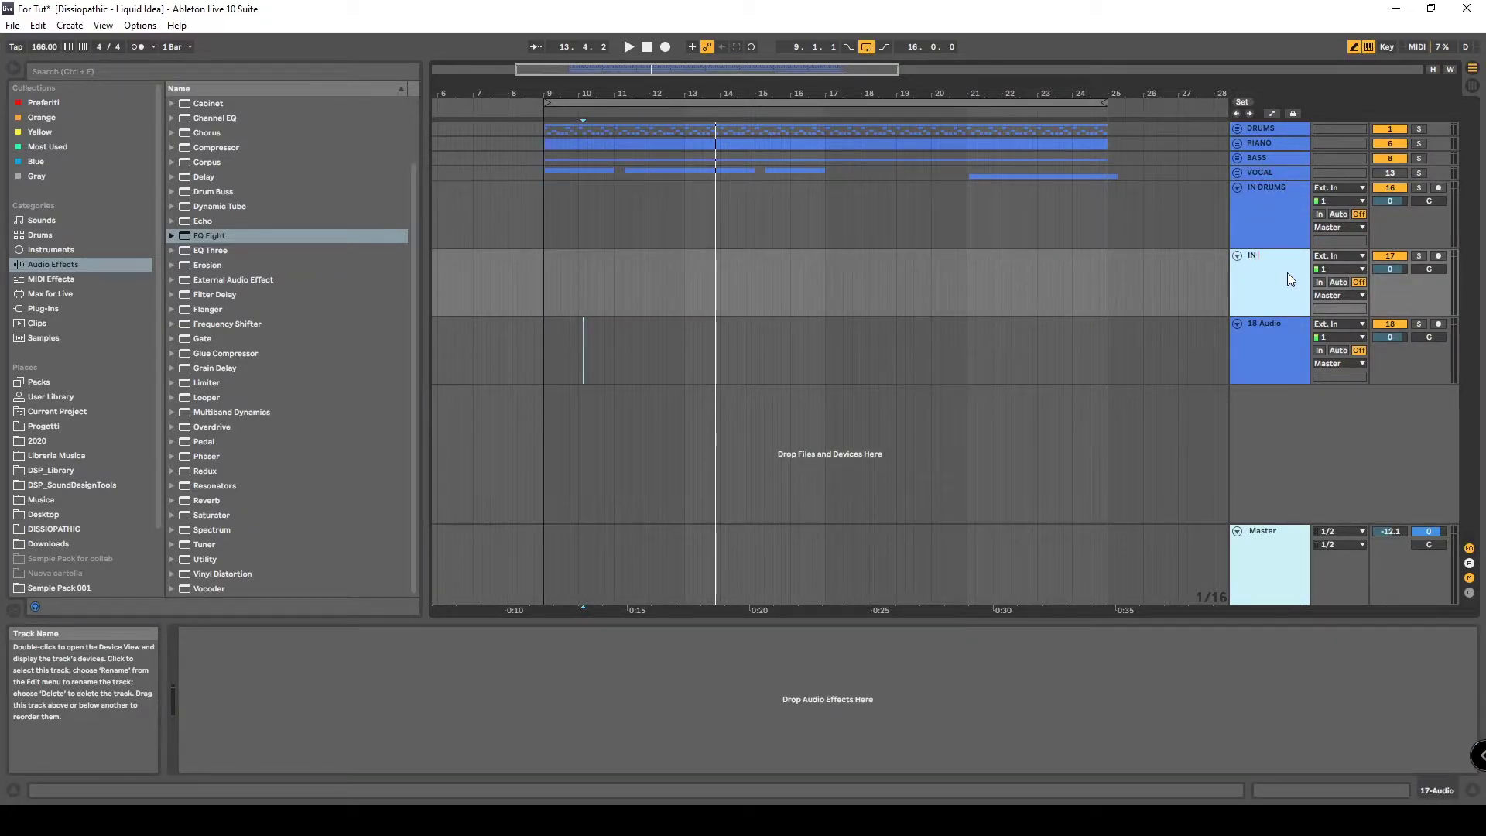
text( BASS)
key(Tab)
text(IN PIANO)
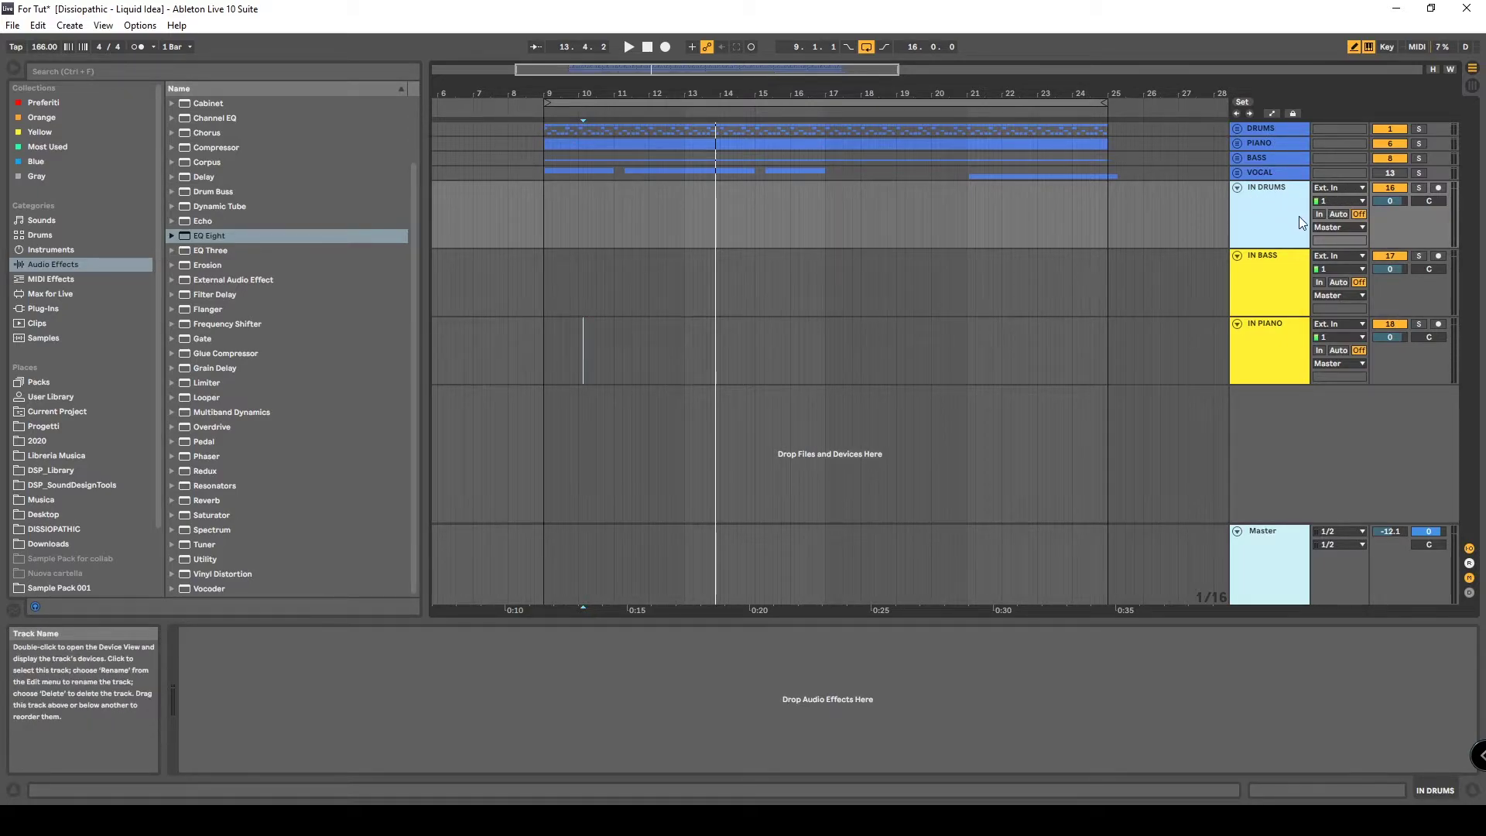
Set the IN tracks' audio sources to the matching DRUMS, BASS and PIANO groups, and move IN PIANO above IN BASS.
click(1345, 189)
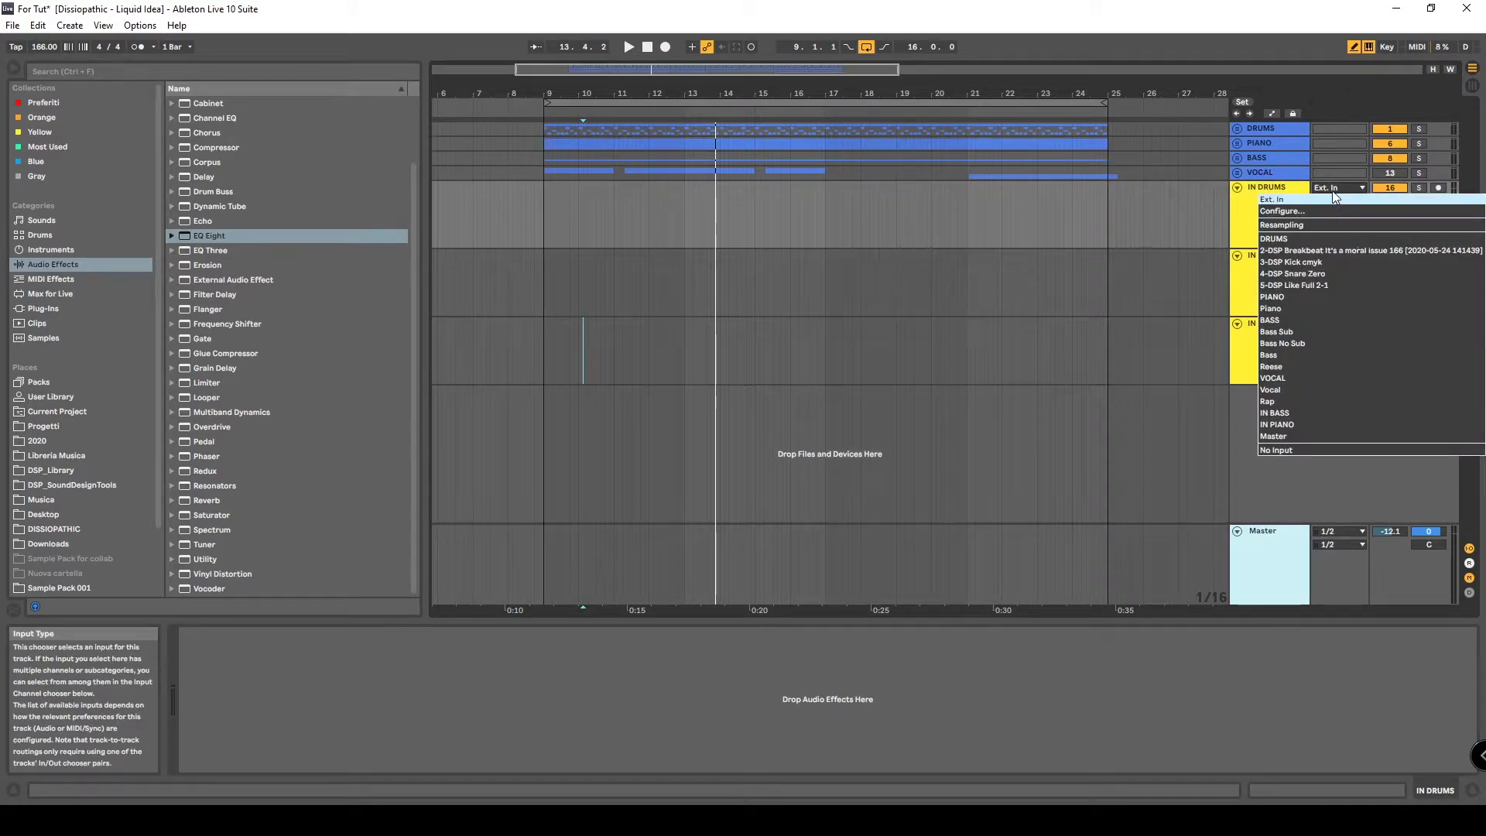
click(1289, 239)
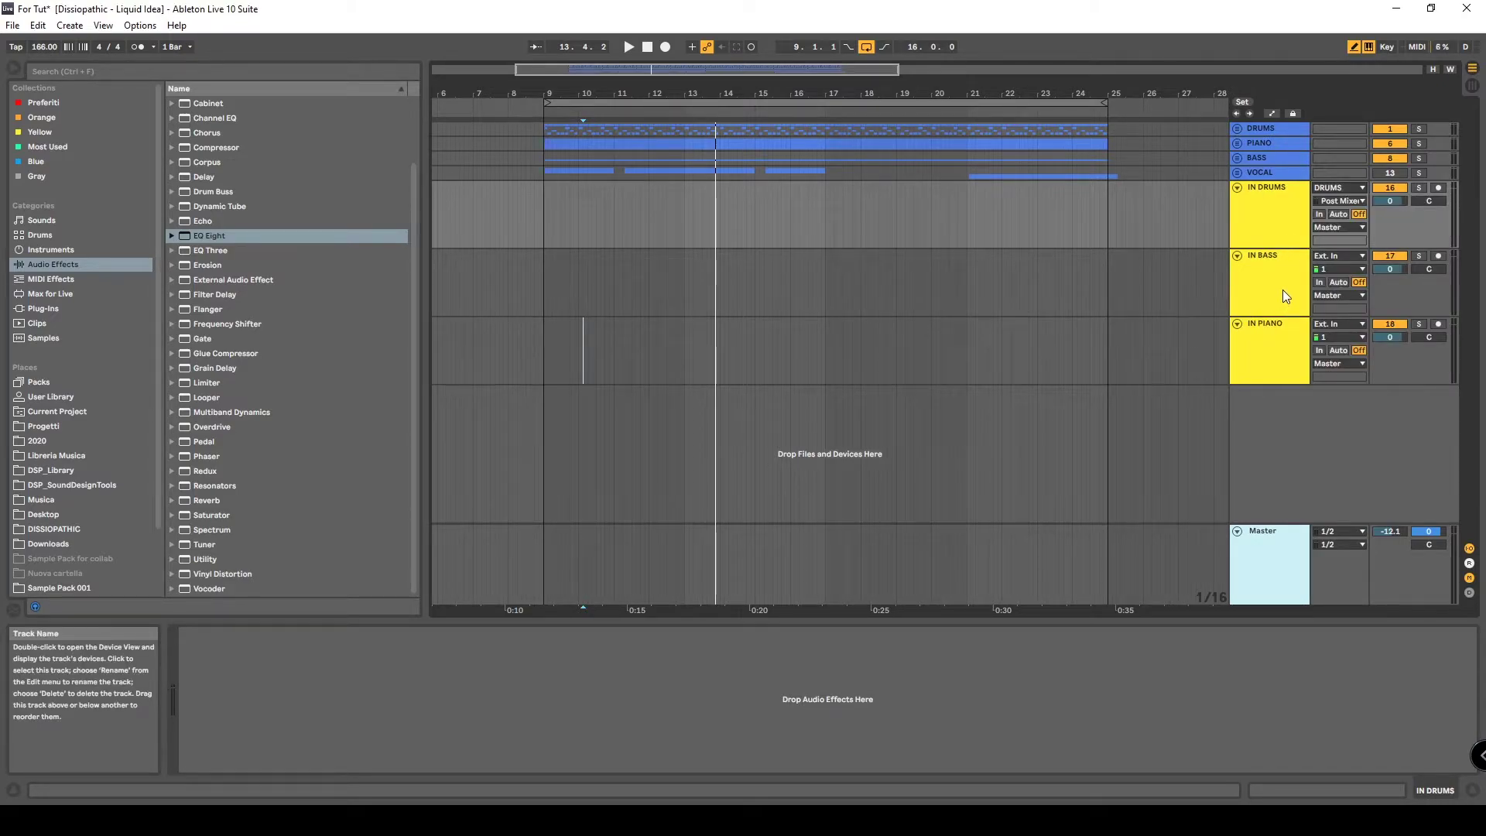
click(1330, 258)
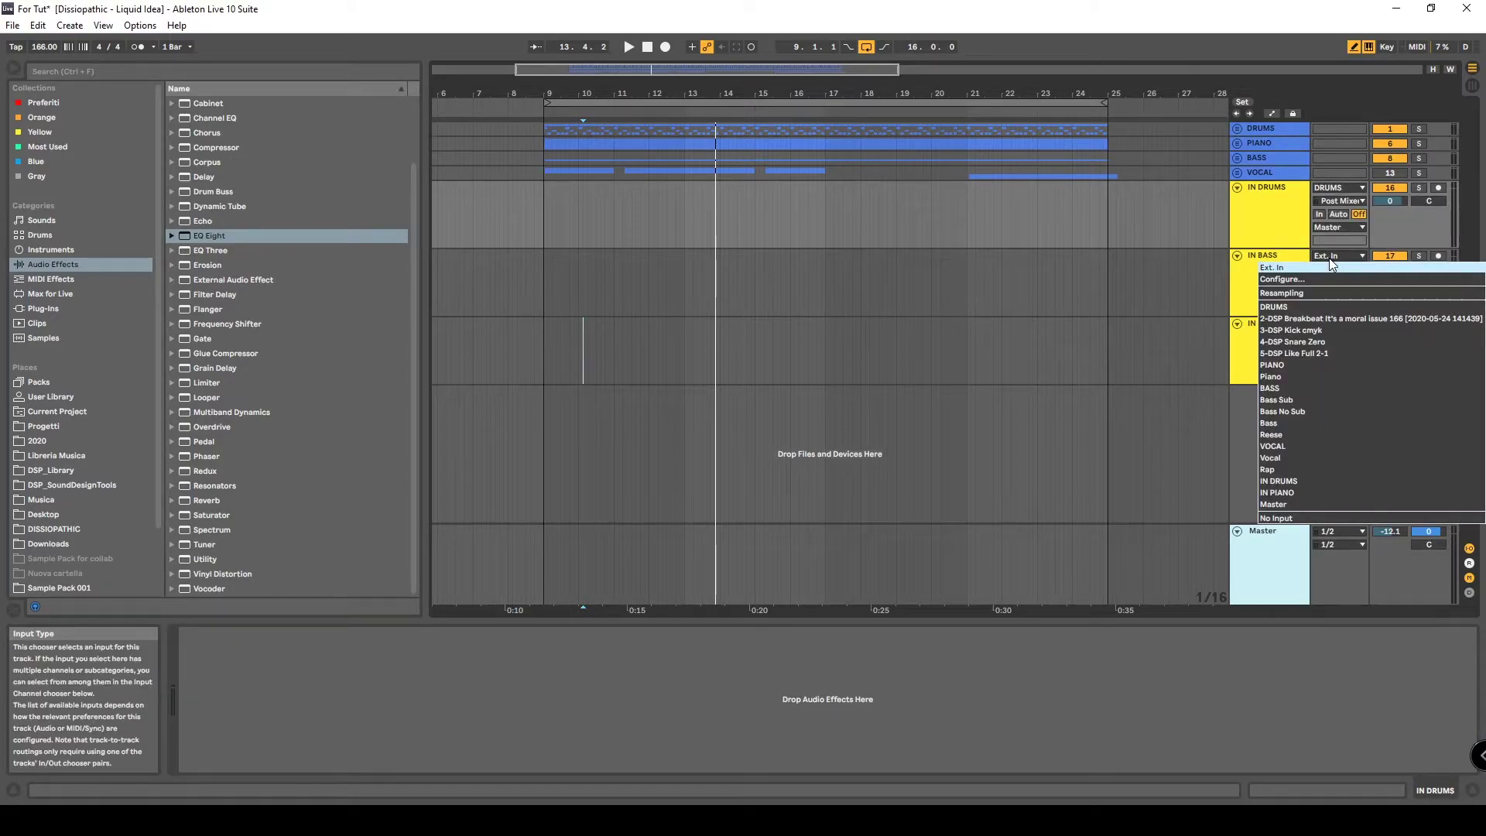
click(1285, 388)
click(1269, 349)
click(1330, 324)
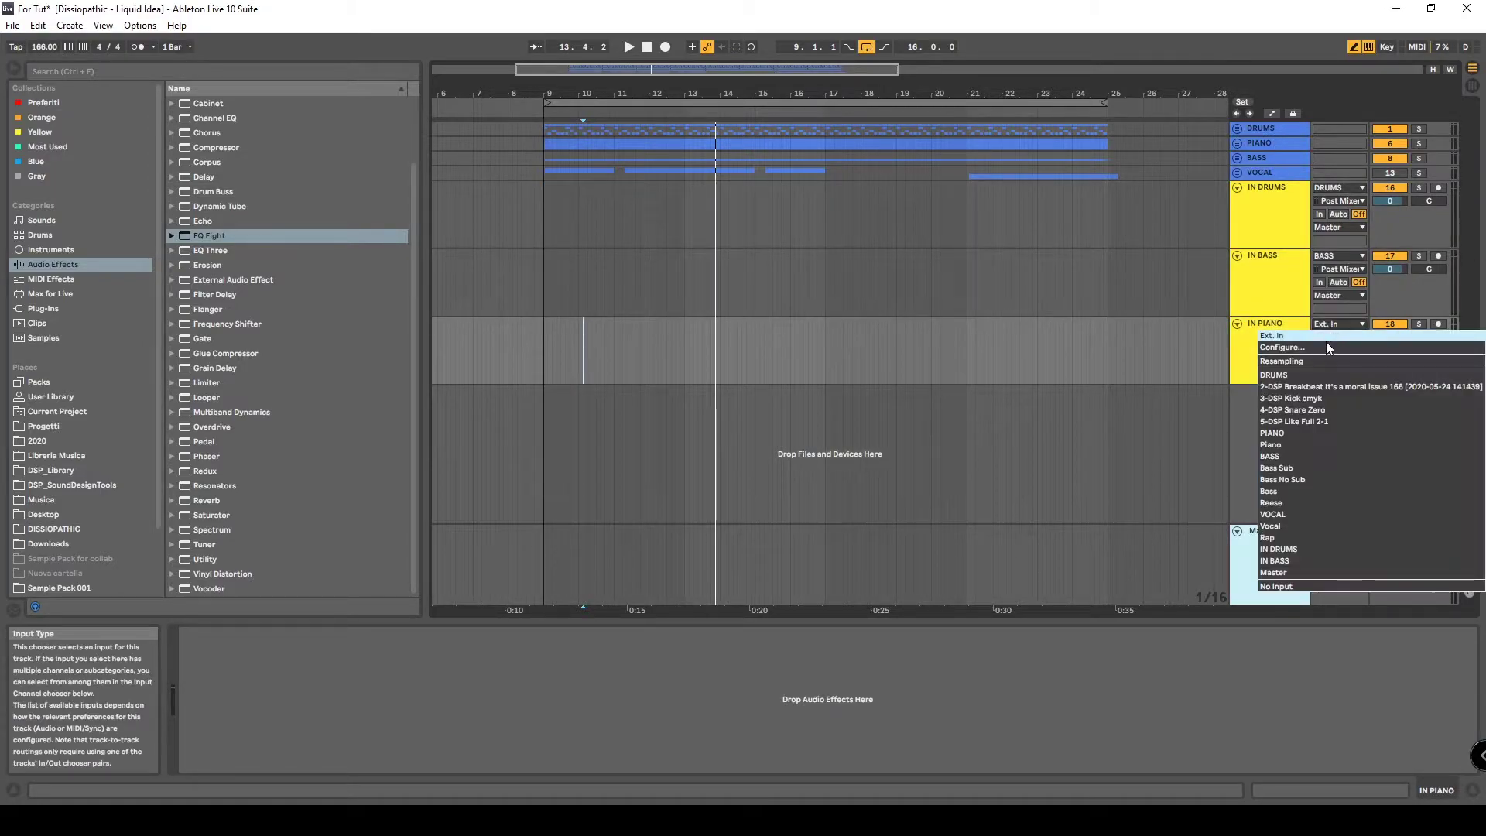
click(1302, 433)
drag(1272, 343, 1285, 255)
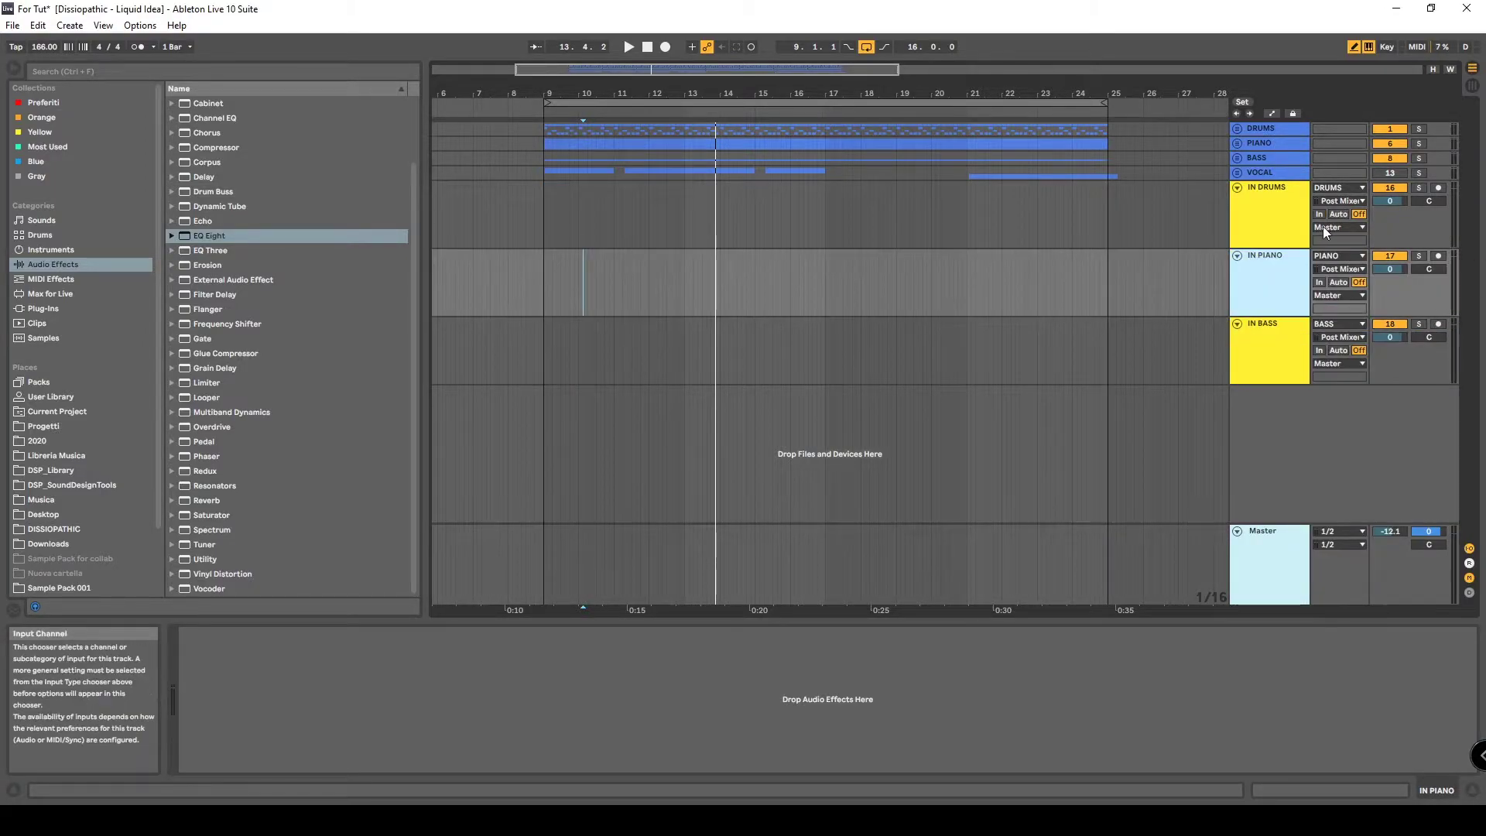
Set monitoring to In on the IN DRUMS, IN PIANO and IN BASS tracks.
click(1320, 215)
click(1318, 282)
click(1319, 350)
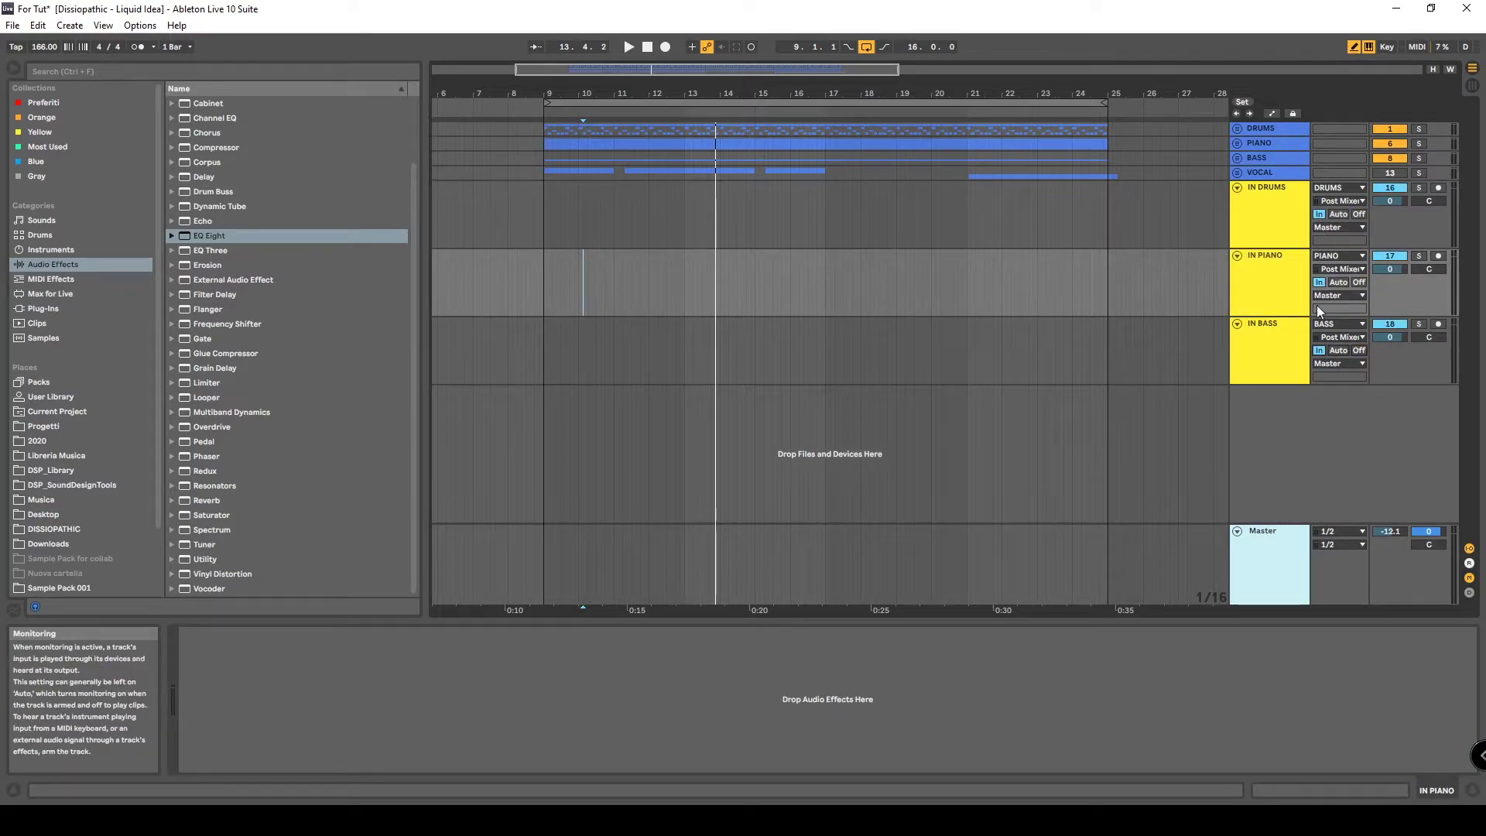
Set the output of IN DRUMS, IN PIANO and IN BASS to the Master entry listed among the individual tracks.
click(1355, 226)
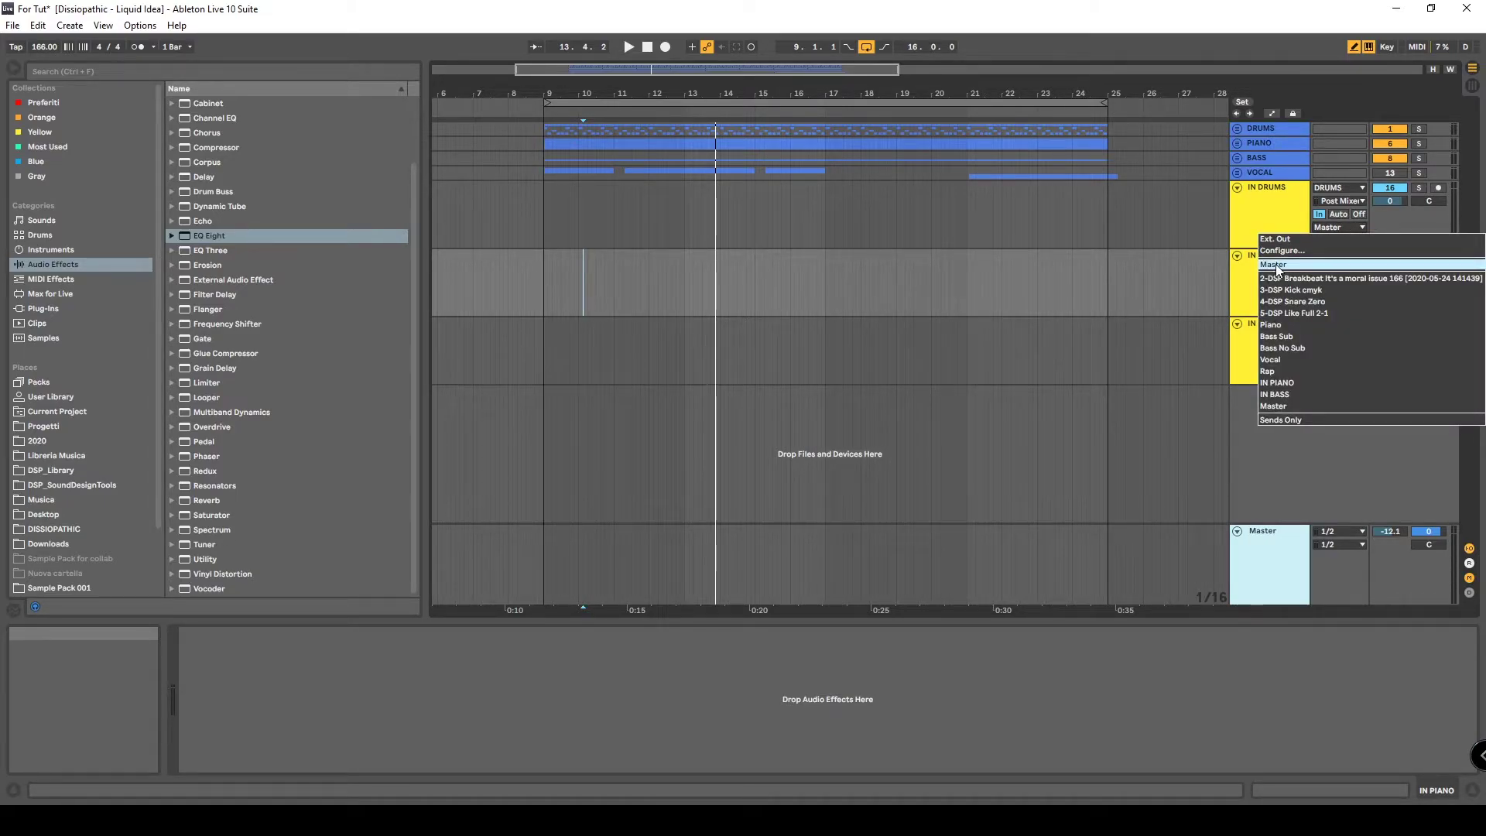
click(1285, 413)
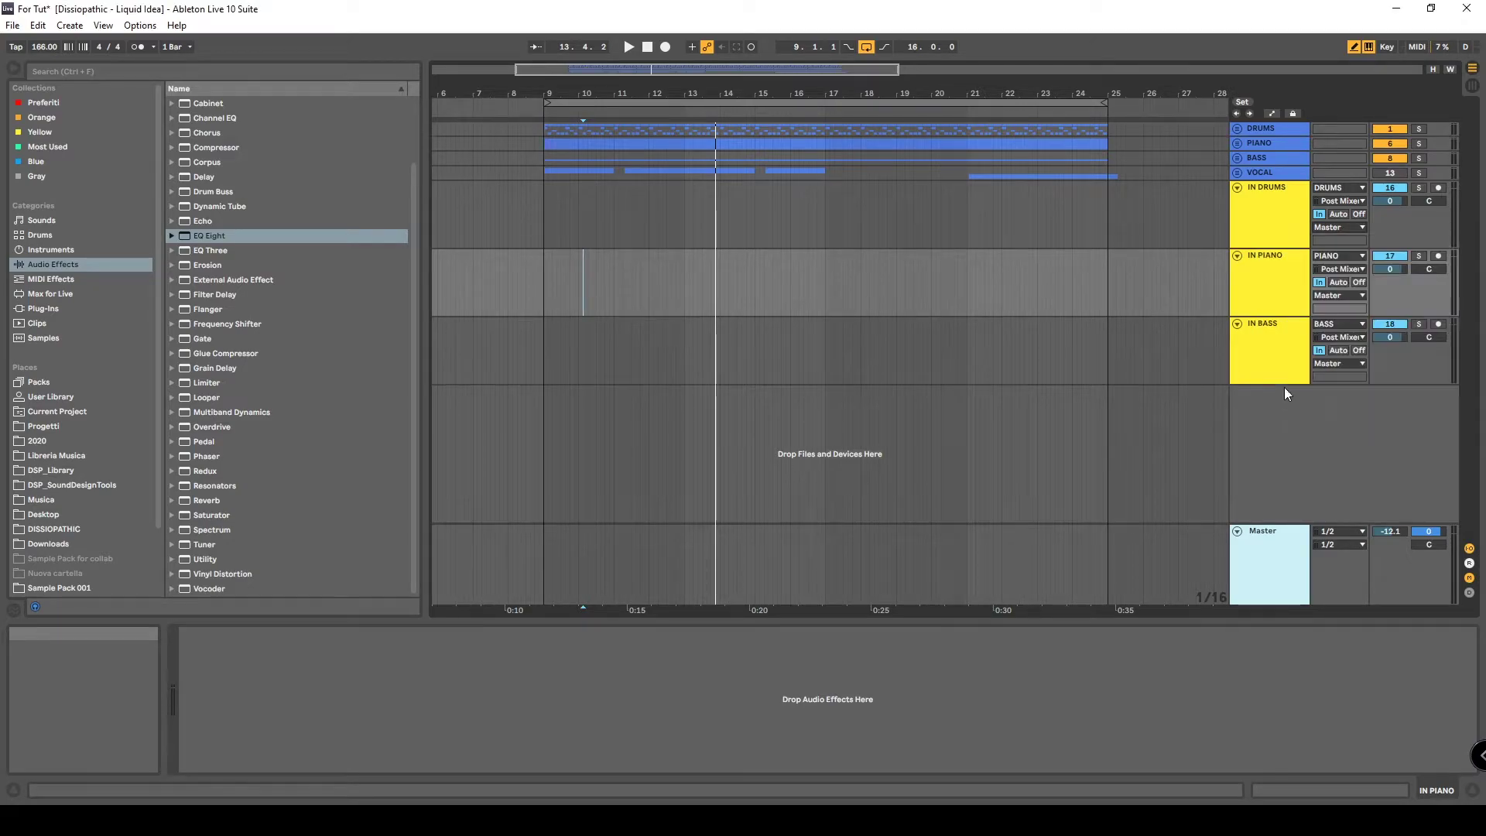
click(1342, 295)
click(1279, 474)
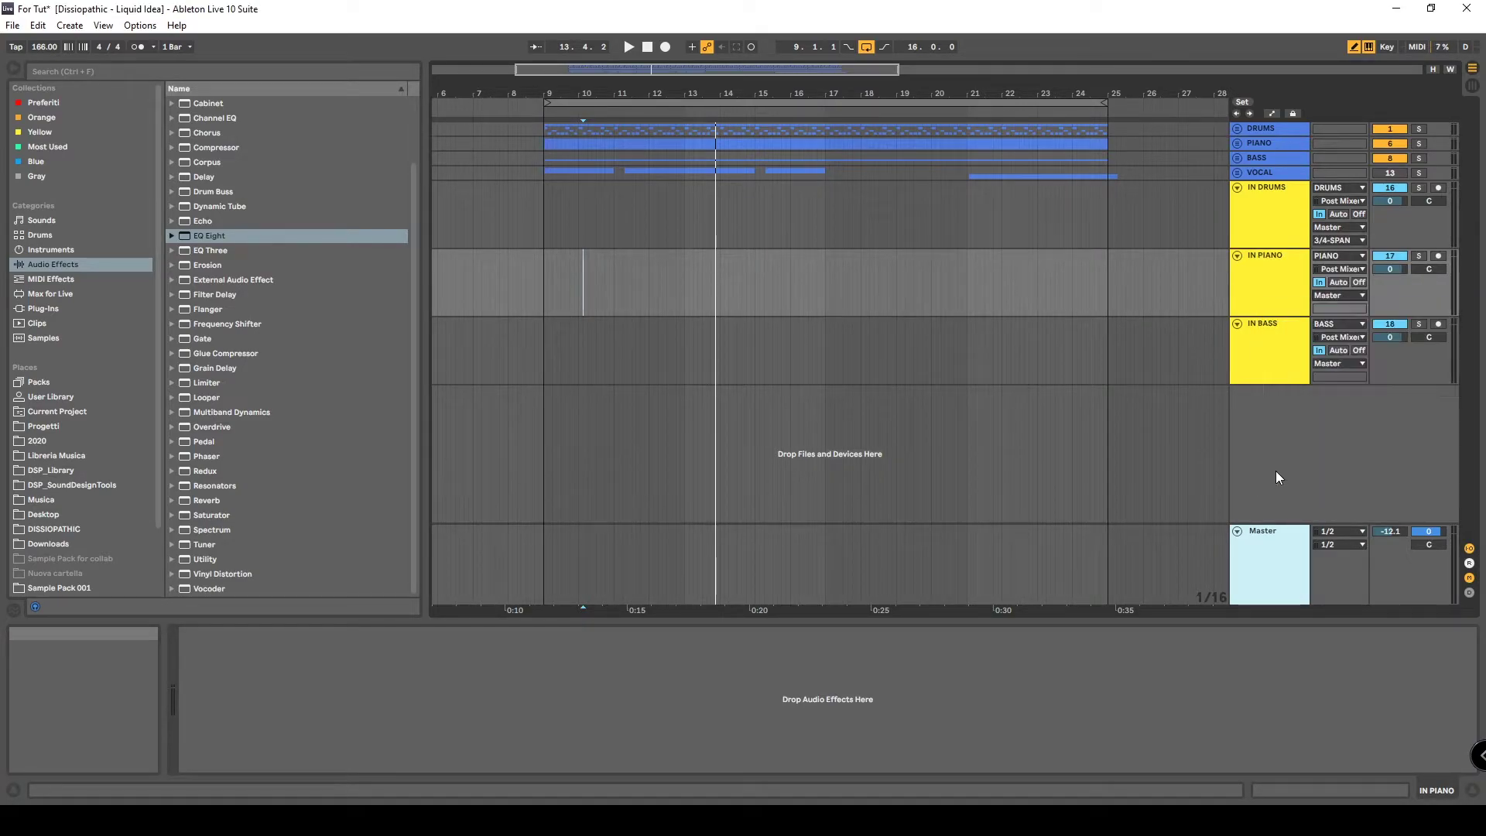
click(1348, 363)
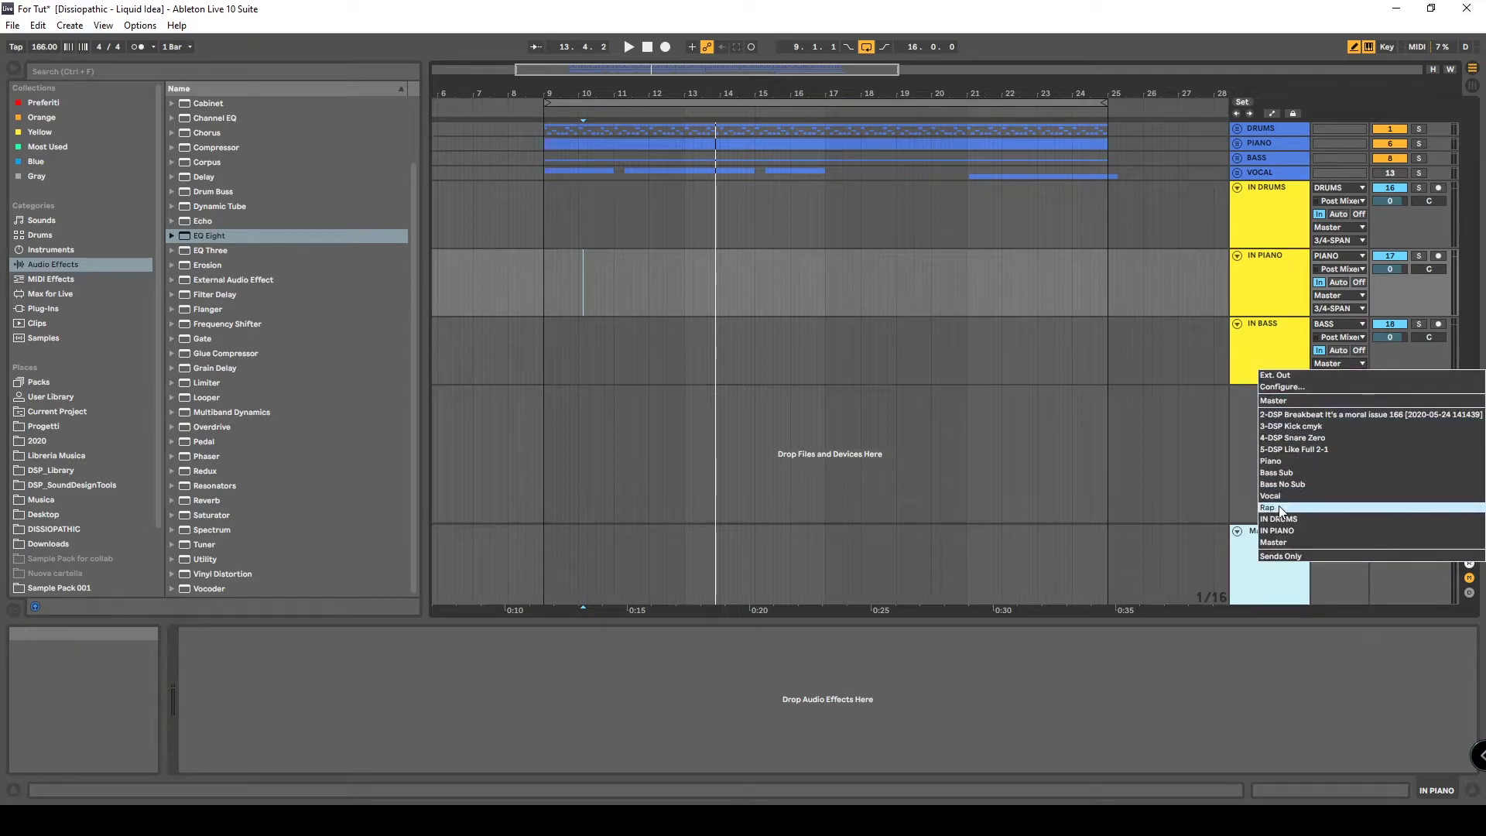
click(1273, 542)
click(456, 542)
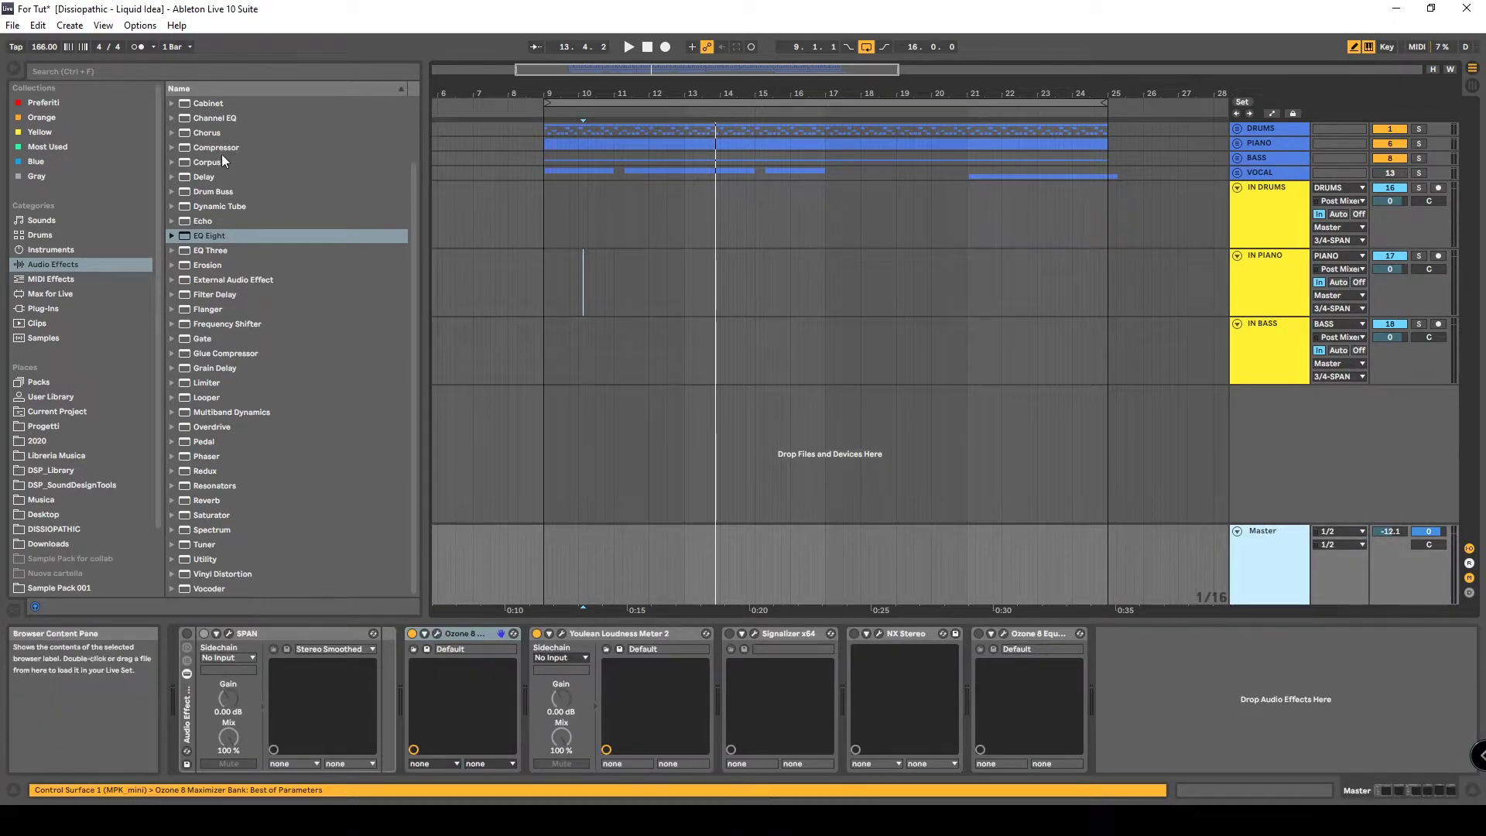
click(44, 306)
key(ctrl+f)
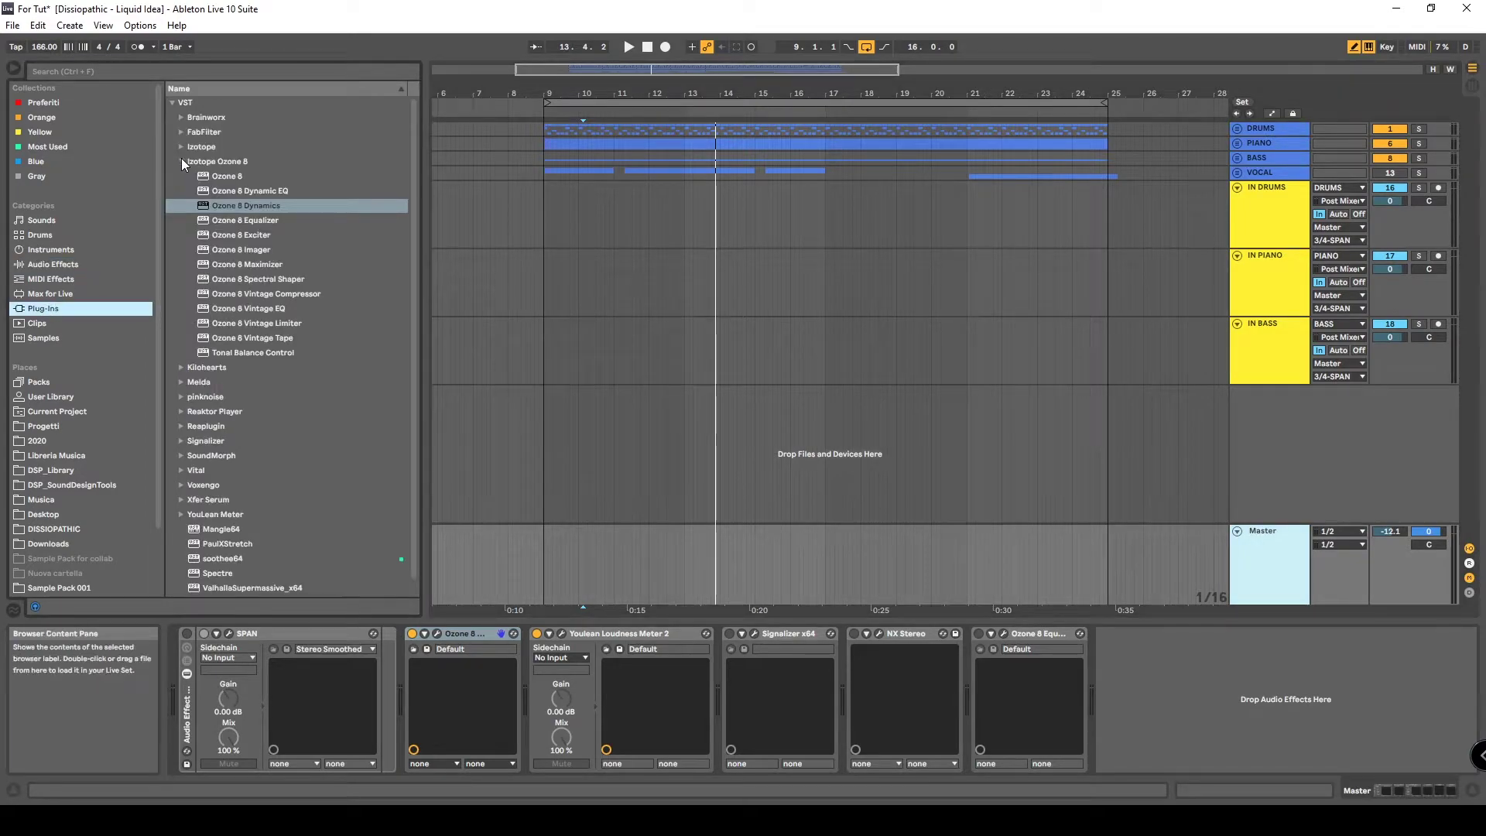
text(span)
drag(222, 132, 178, 654)
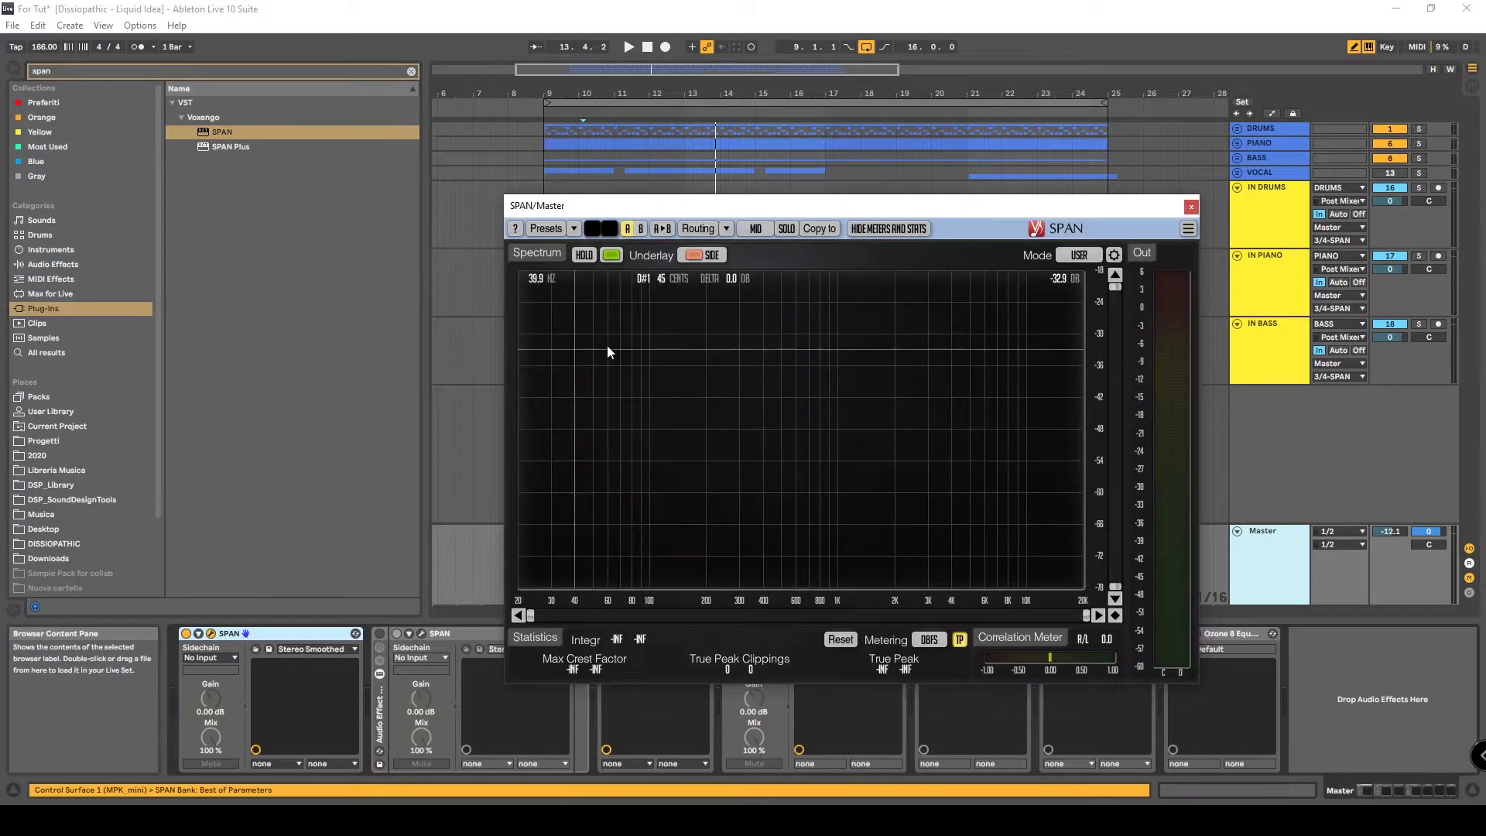
Apply the Default Stereo routing preset to the new SPAN and close its window.
click(676, 183)
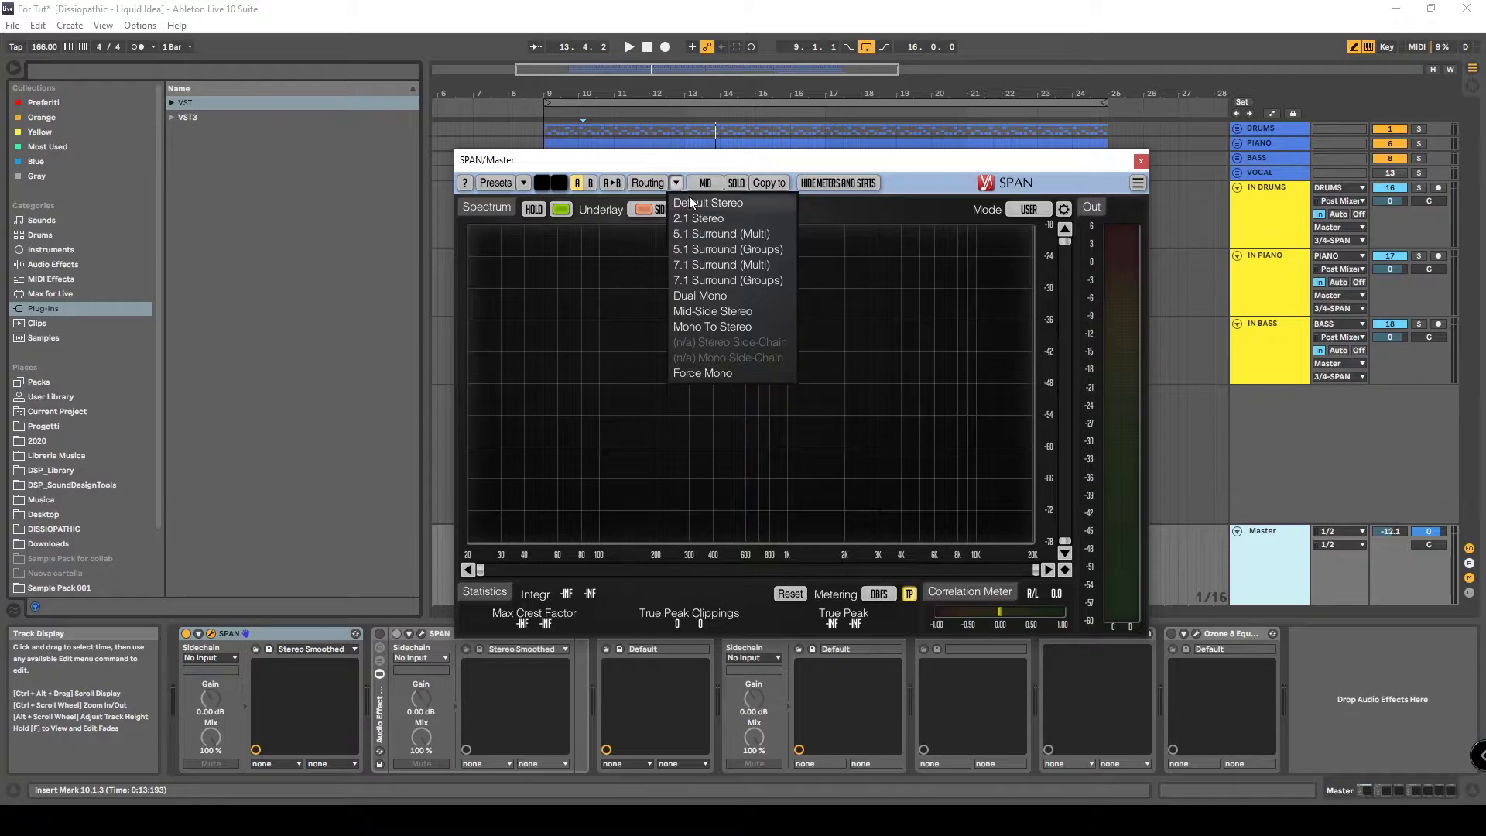
click(689, 197)
click(1140, 161)
click(1261, 234)
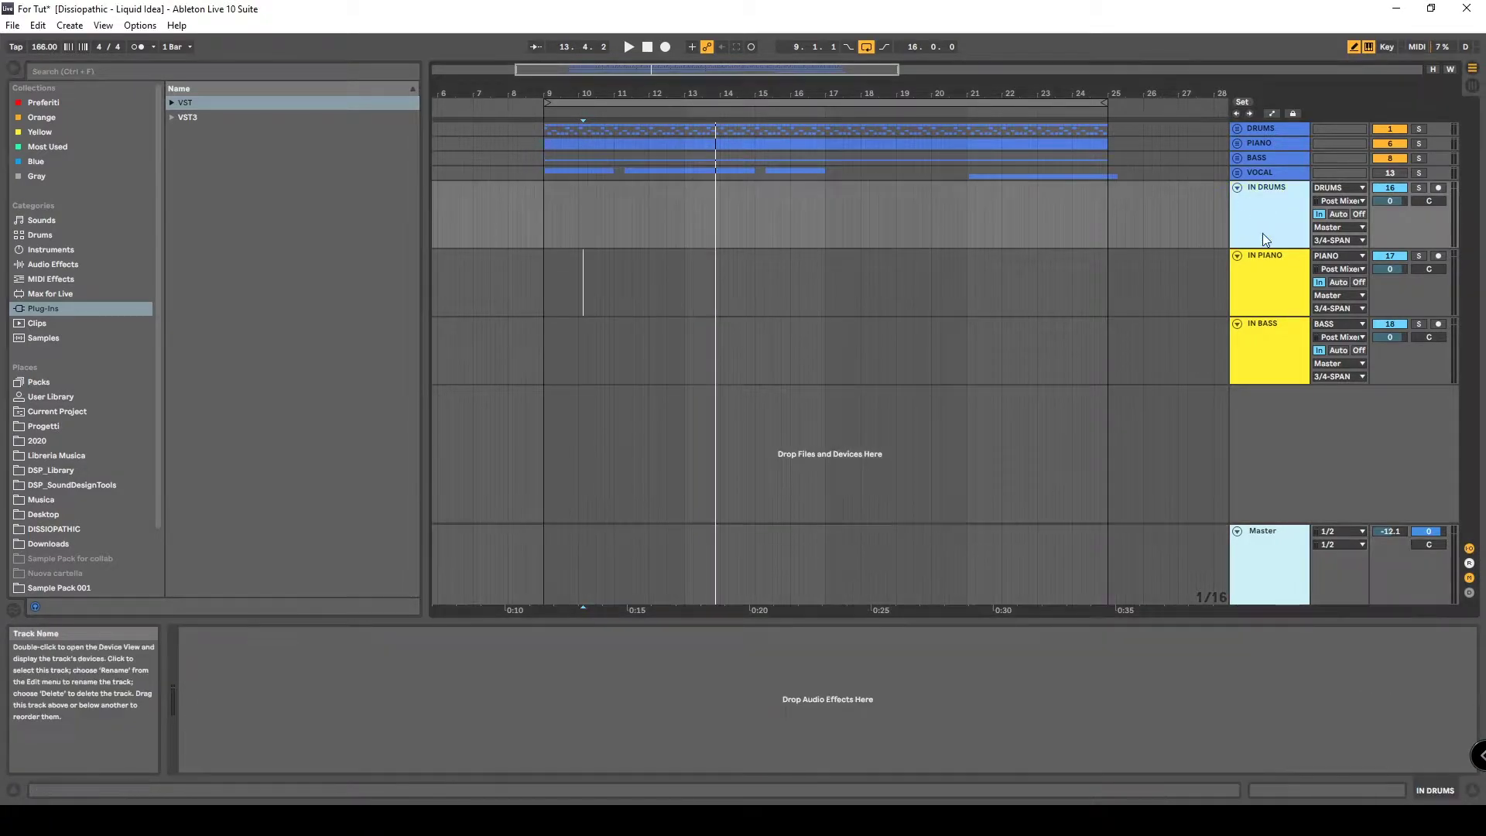
click(1268, 282)
click(1274, 331)
click(1270, 302)
click(1297, 229)
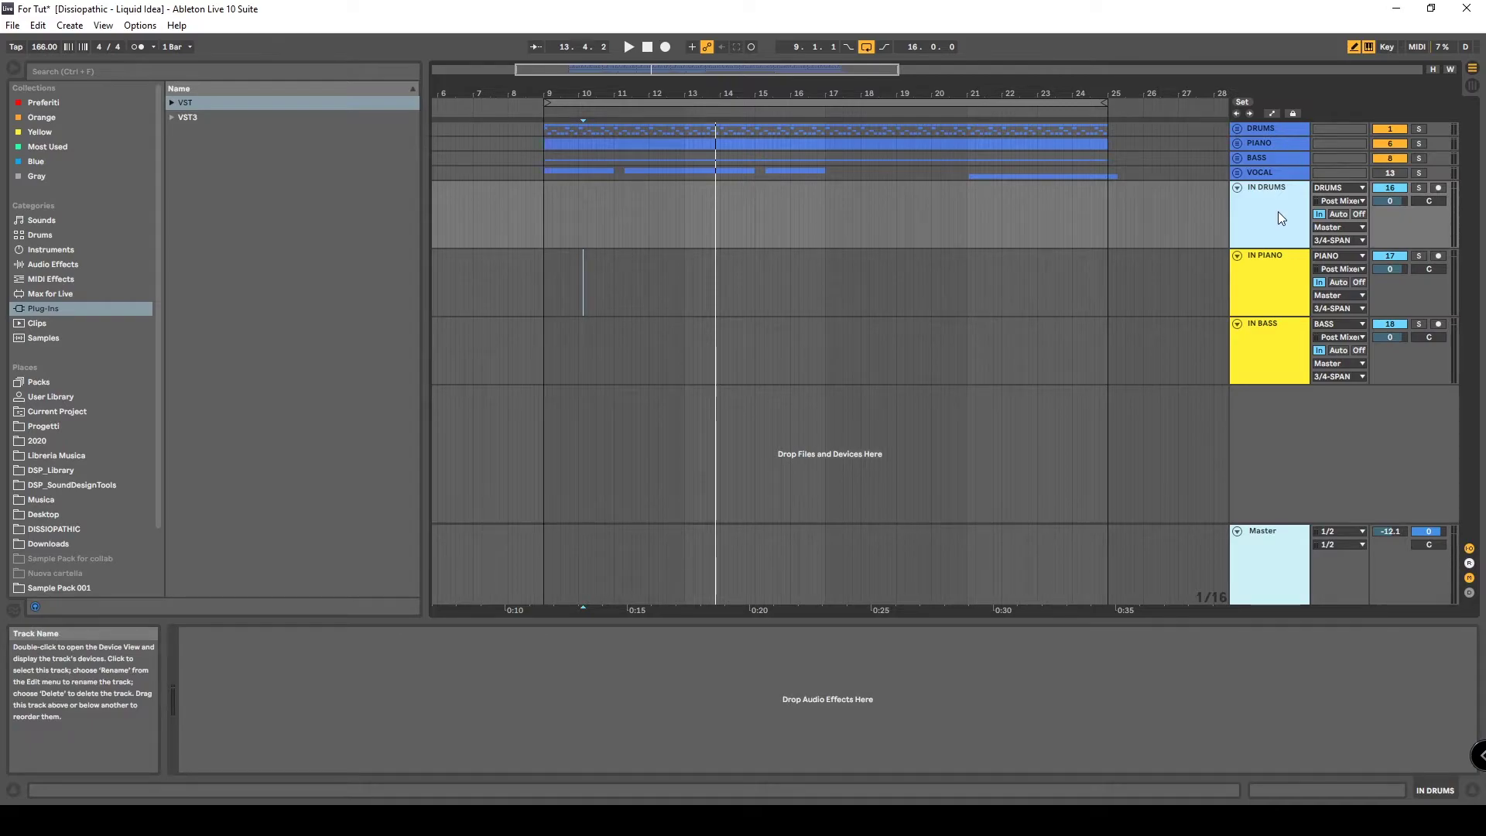
Set the output channels to 3/4-SPAN for IN DRUMS, 5/6-SPAN for IN PIANO and 7/8-SPAN for IN BASS.
click(1332, 241)
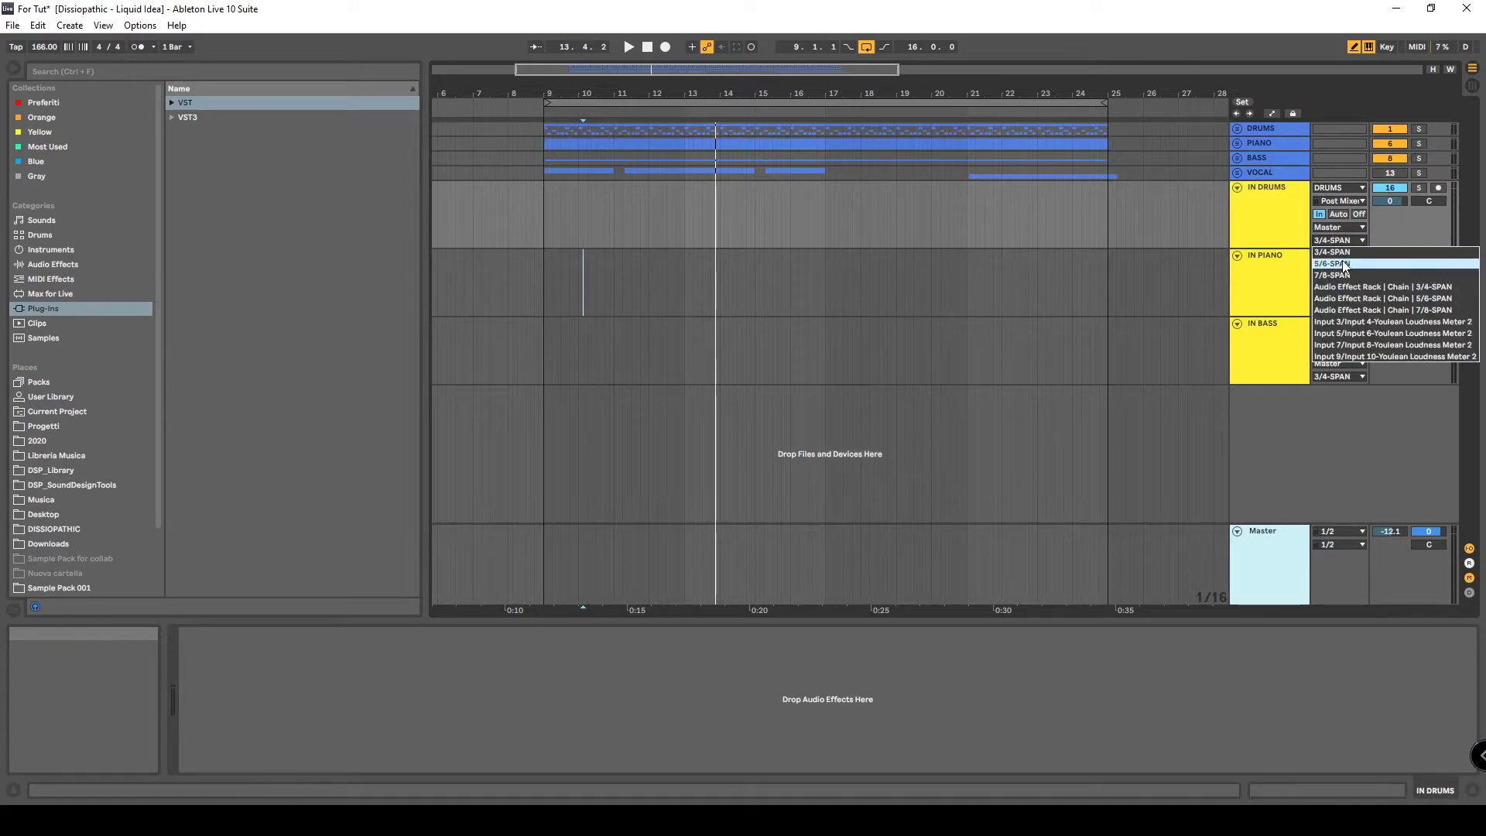
click(1342, 253)
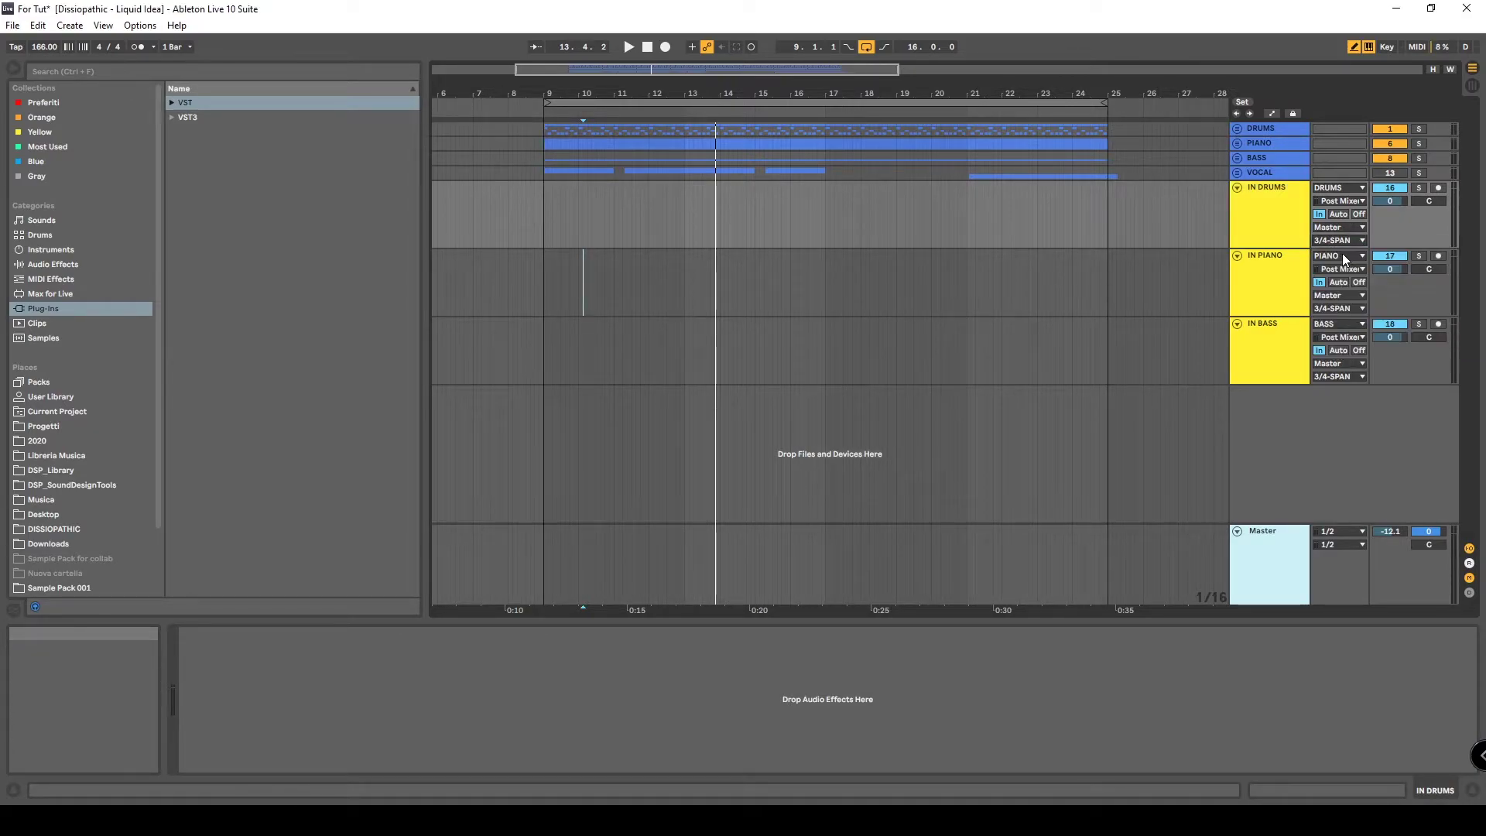
click(1348, 311)
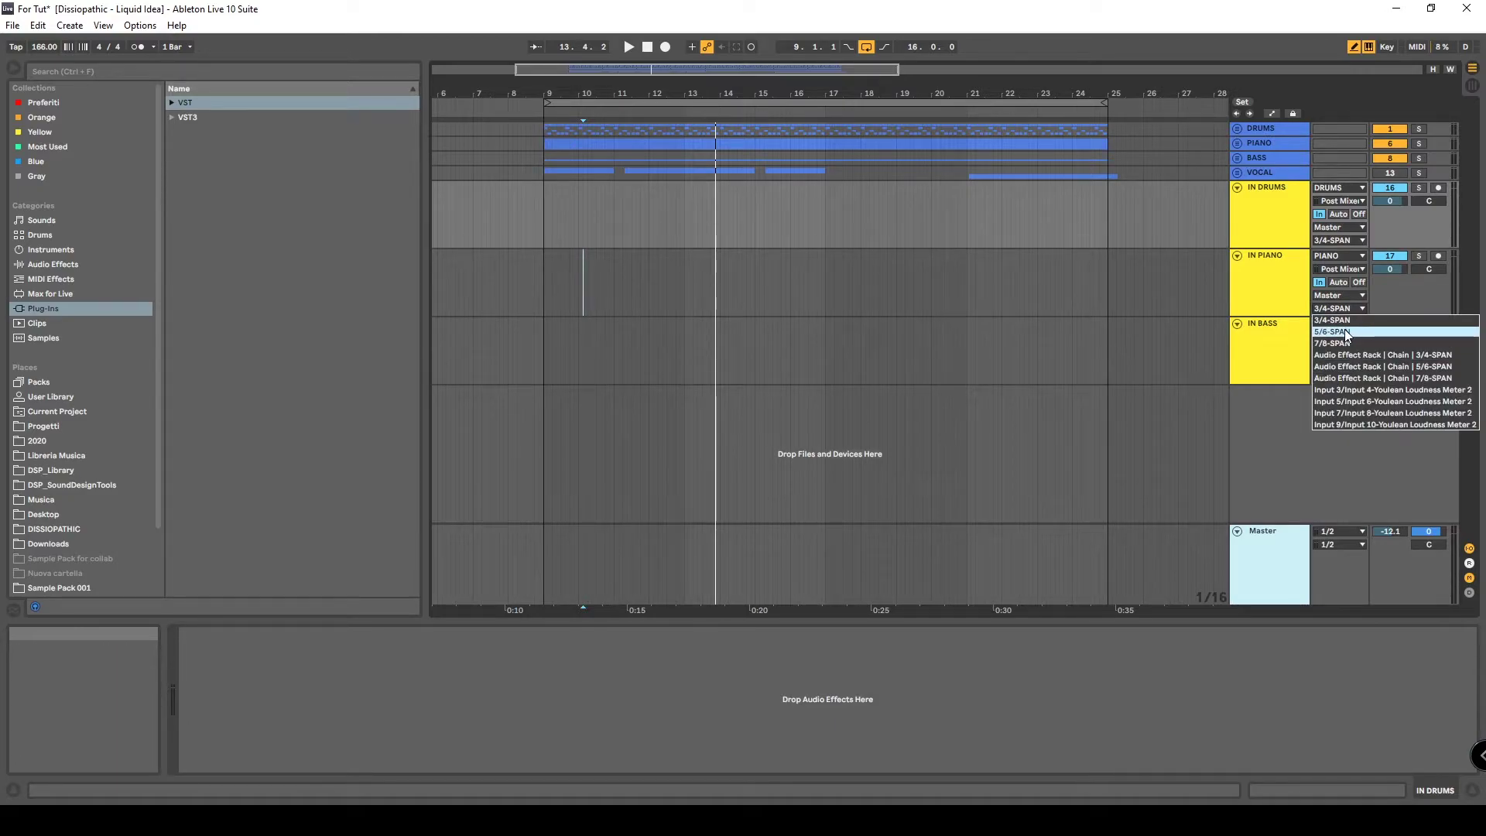
click(1344, 330)
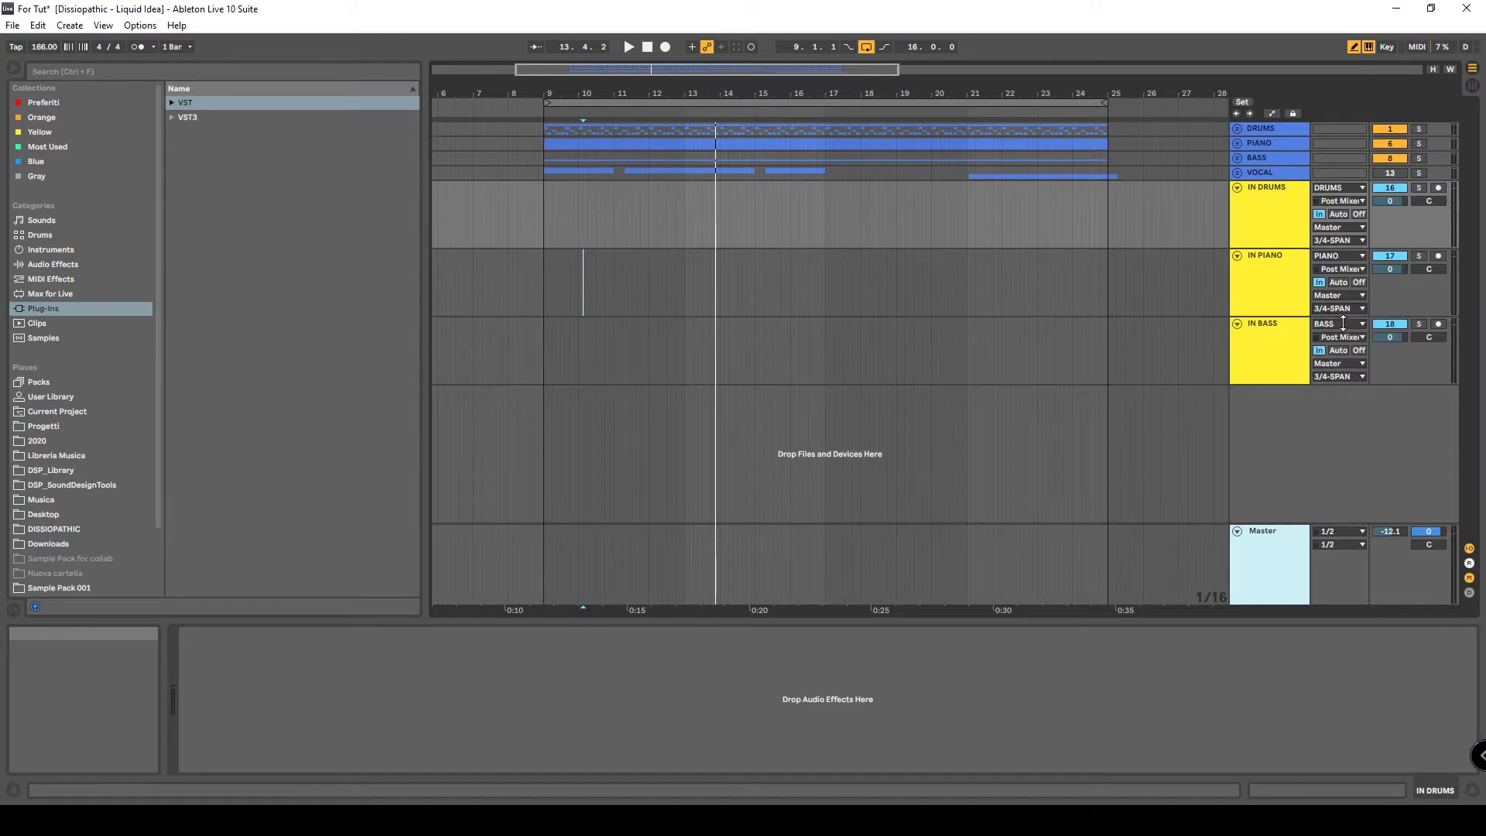
click(1344, 376)
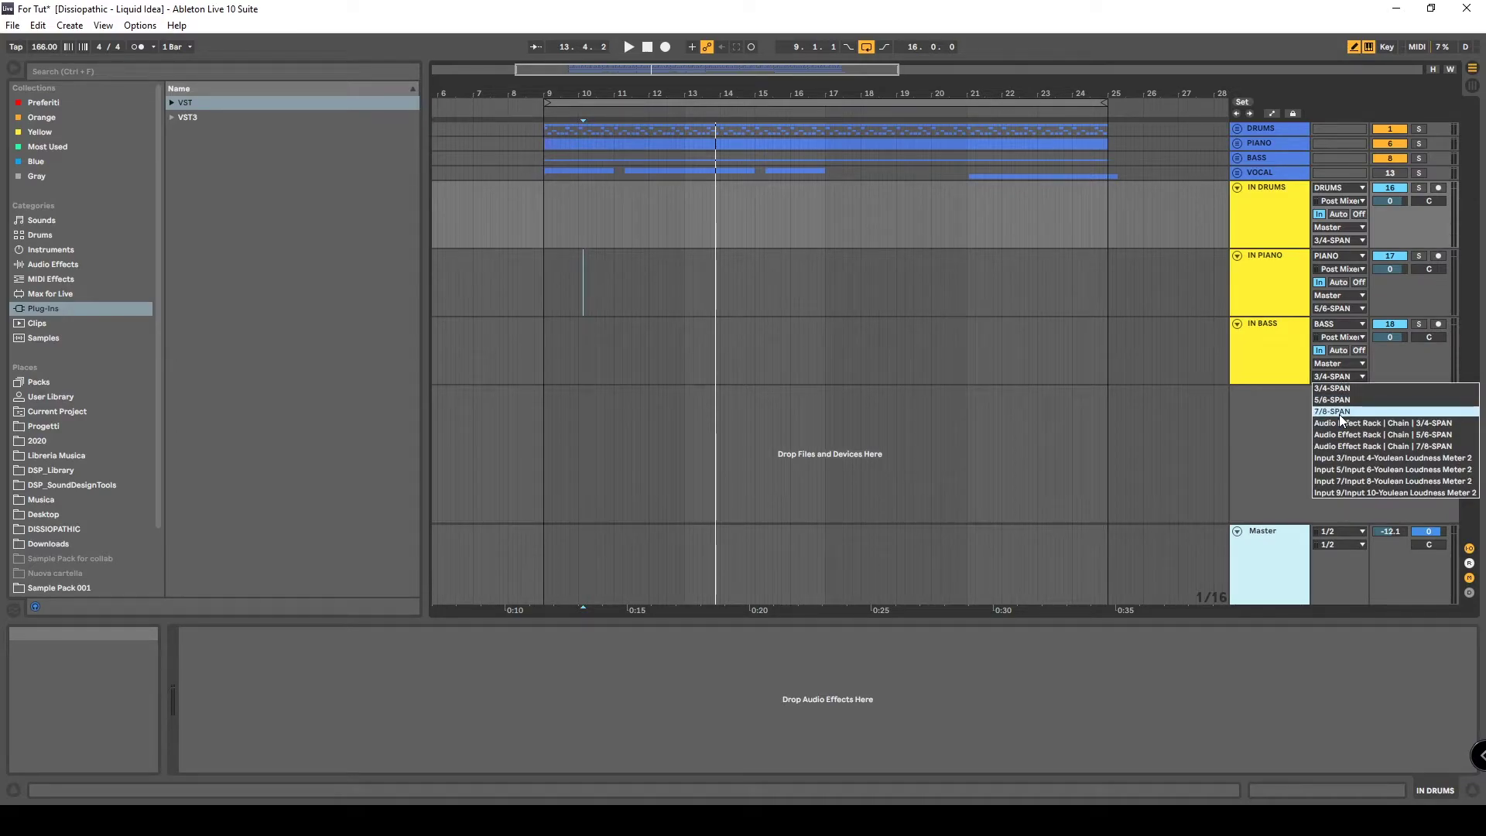
click(1339, 414)
Open the first SPAN on the Master and clear its spectrum underlay.
click(1265, 542)
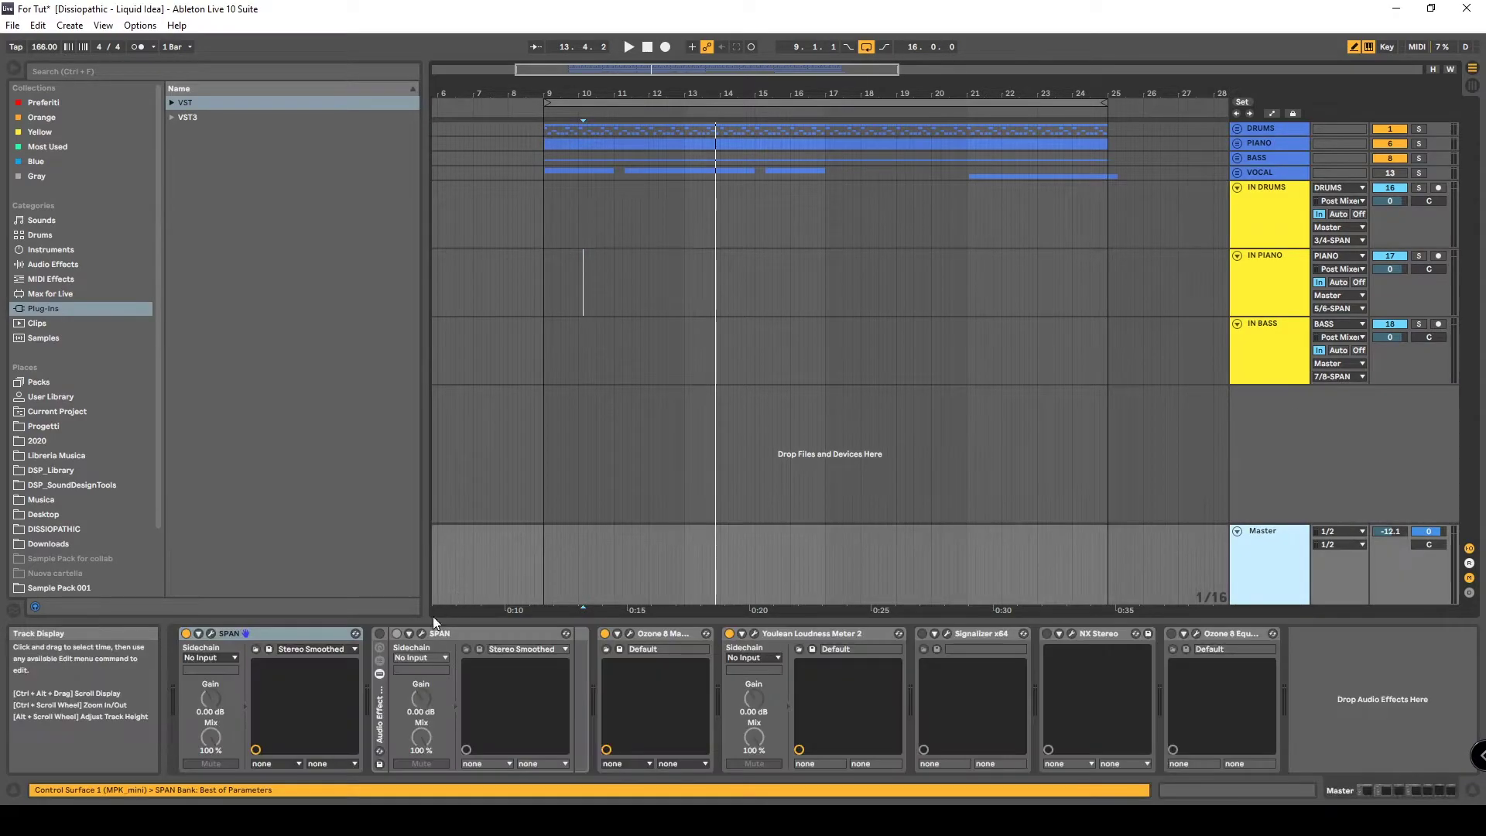
click(213, 633)
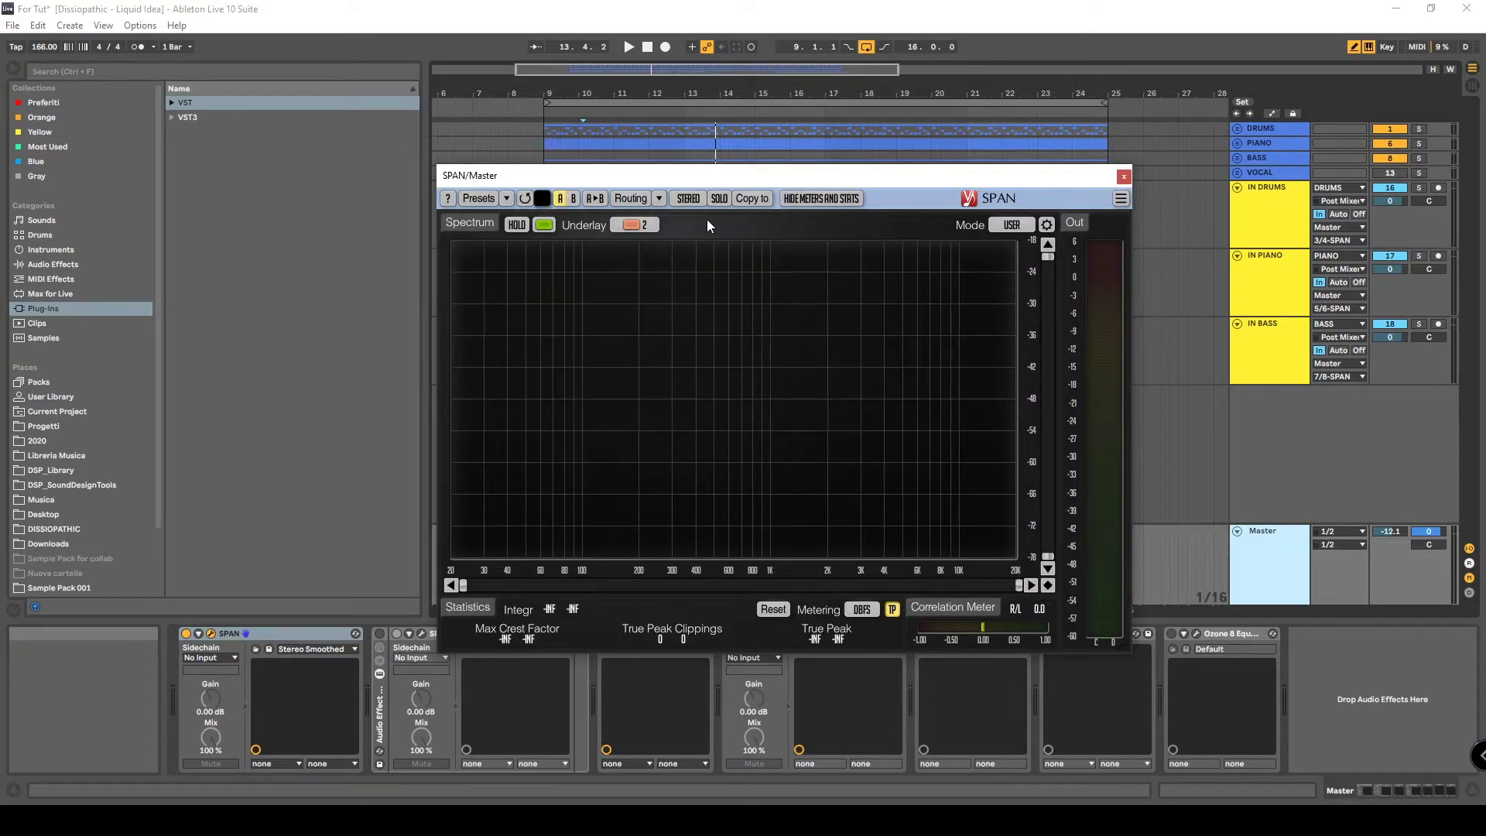
click(633, 229)
drag(759, 437, 768, 292)
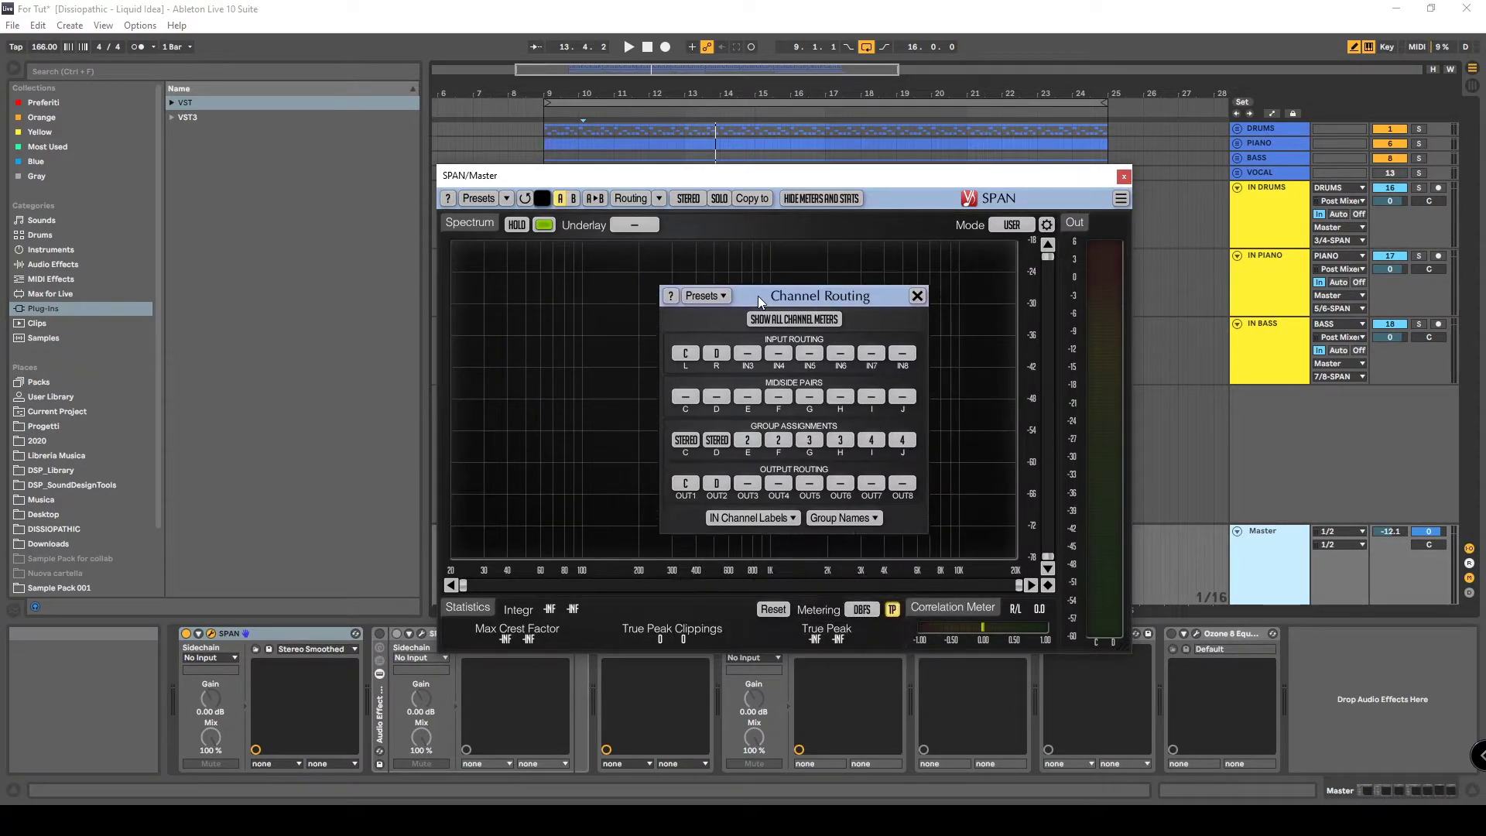
In SPAN's channel routing, assign inputs IN3 to IN8 to channels E, F, G, H, I and J in order.
click(630, 199)
click(631, 199)
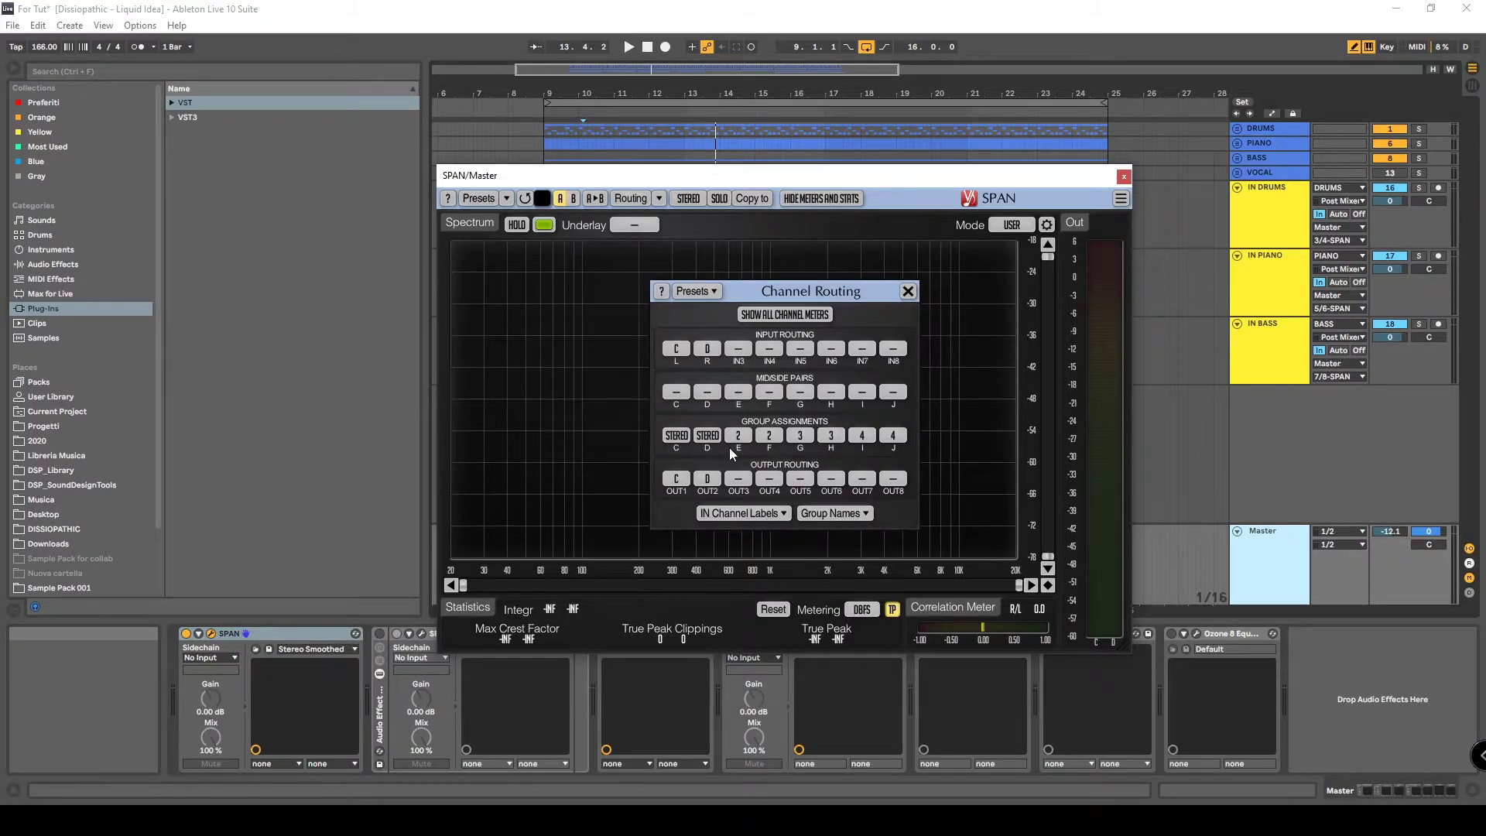
click(741, 350)
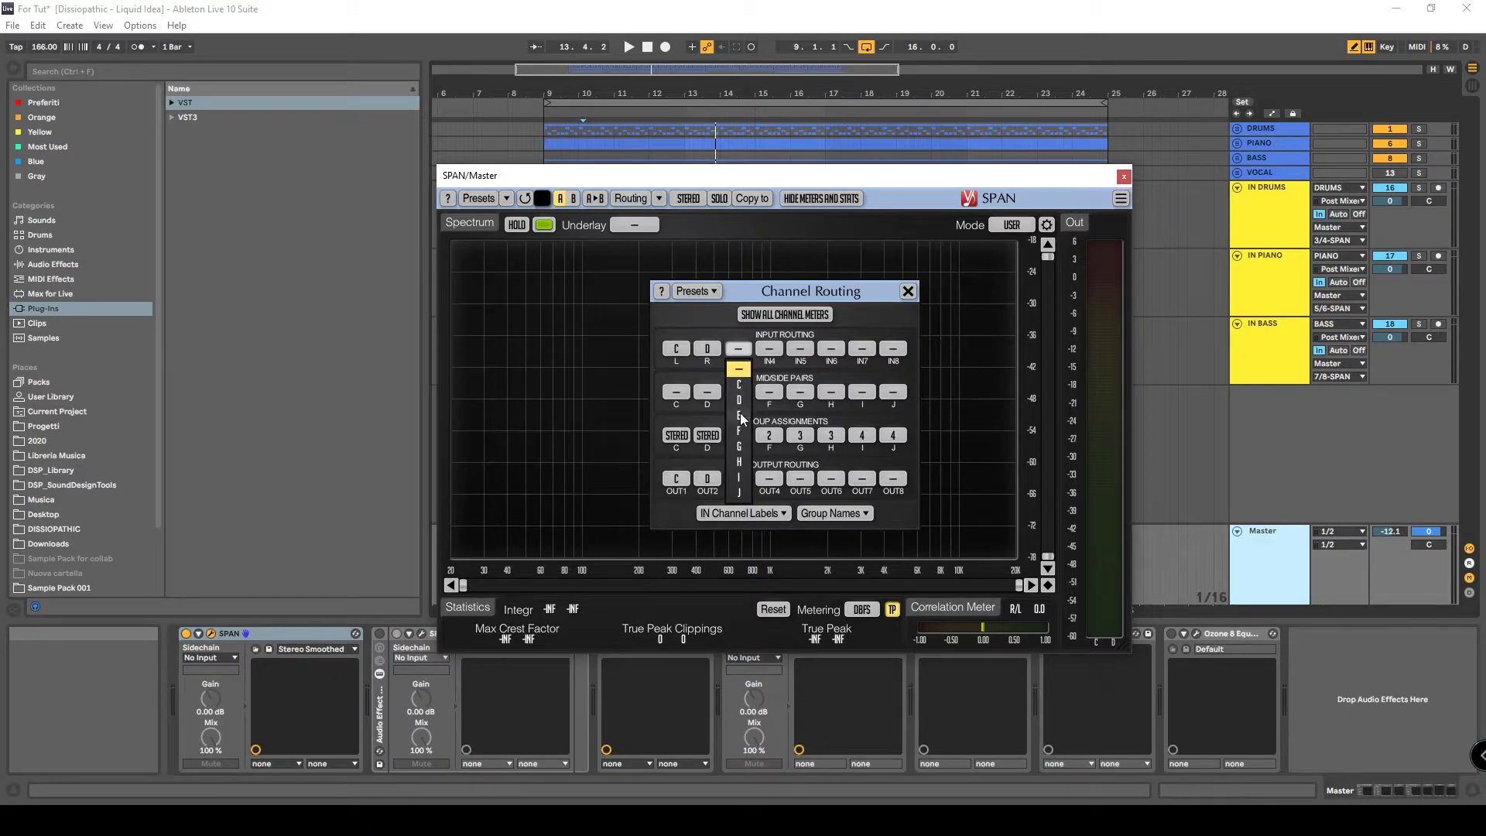
click(740, 414)
click(769, 349)
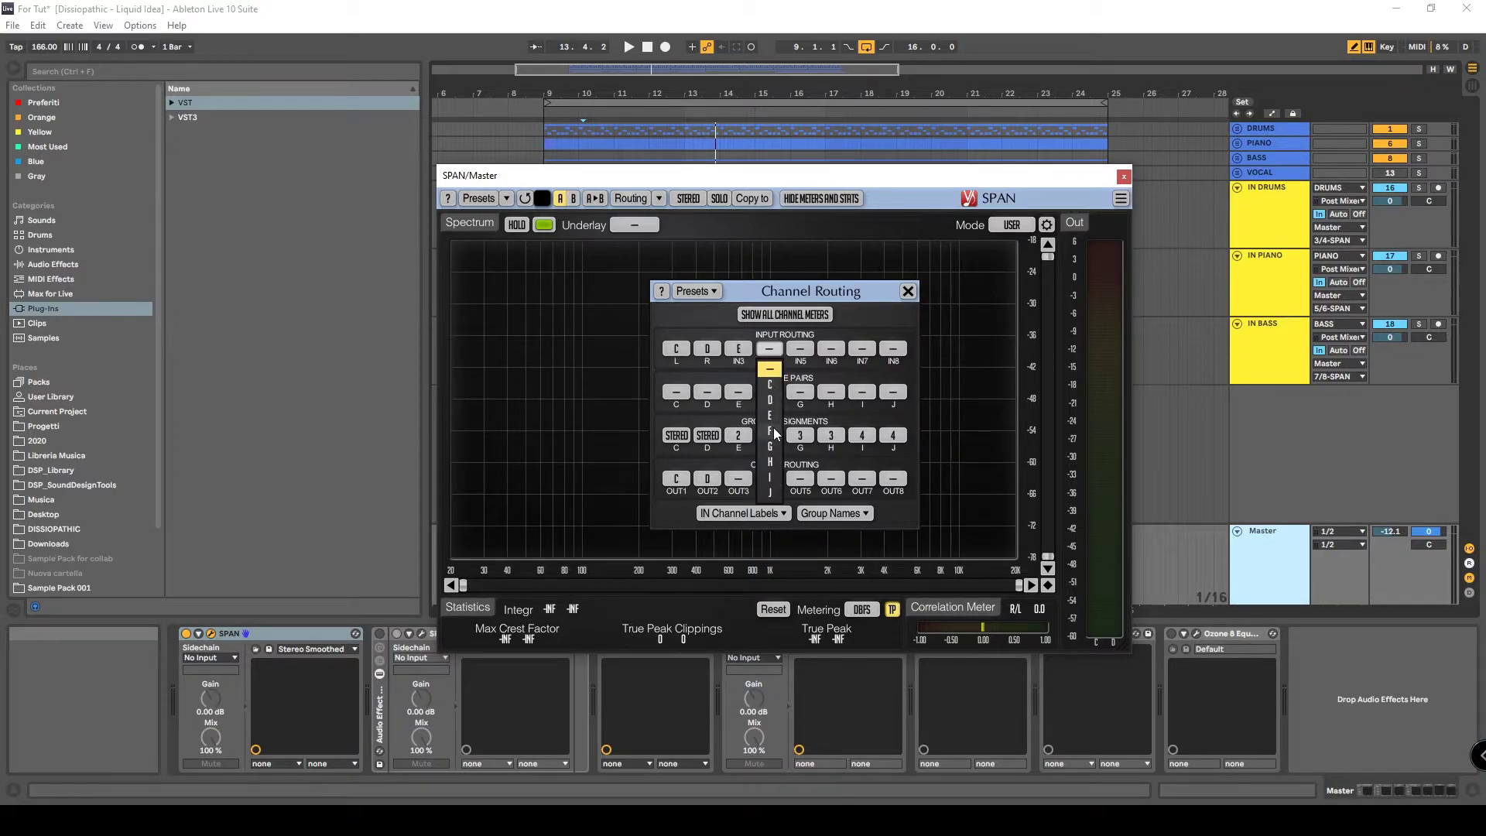
click(774, 431)
click(800, 350)
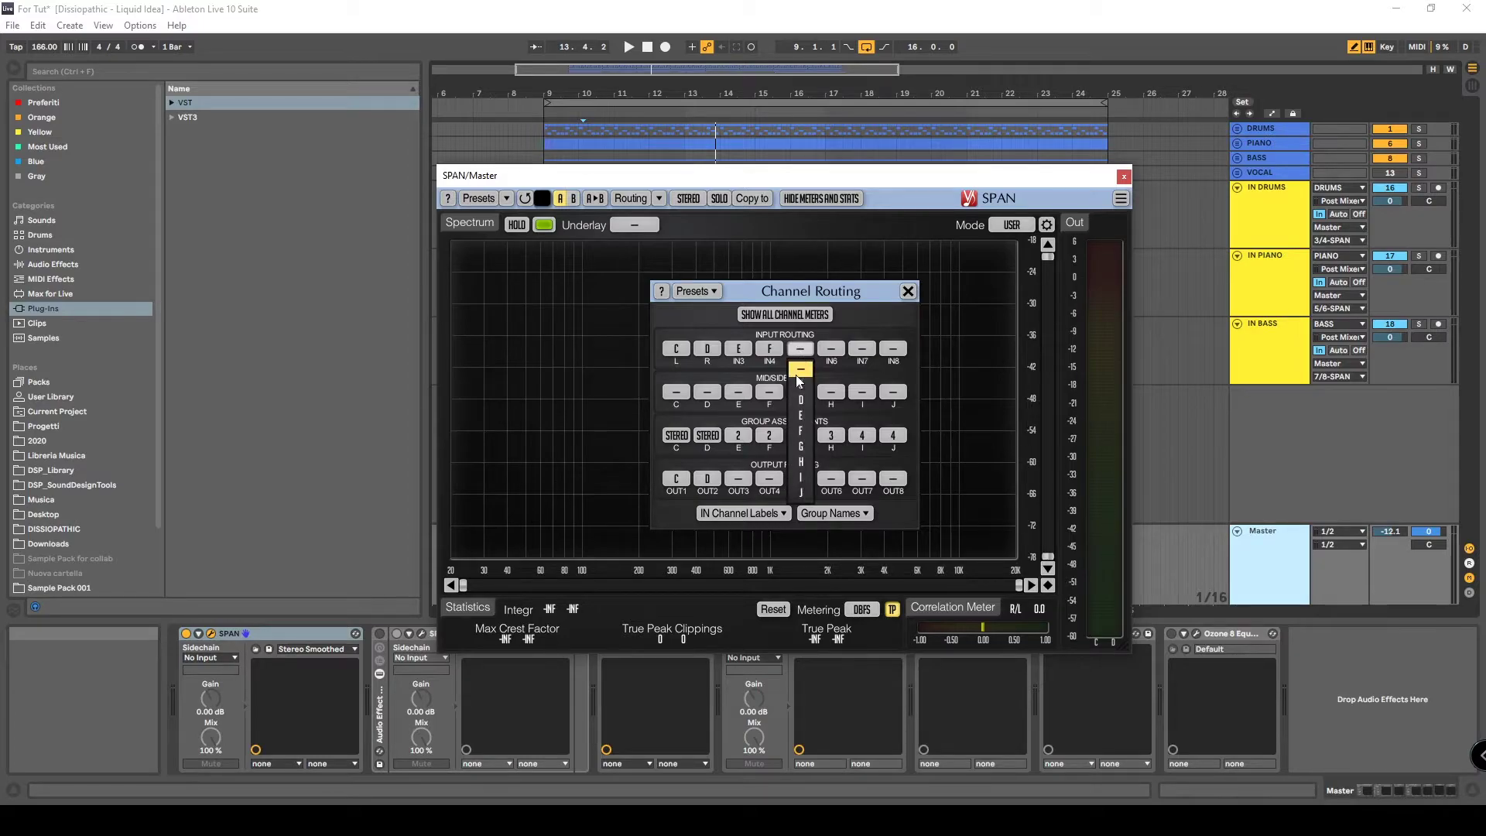
click(800, 446)
click(831, 349)
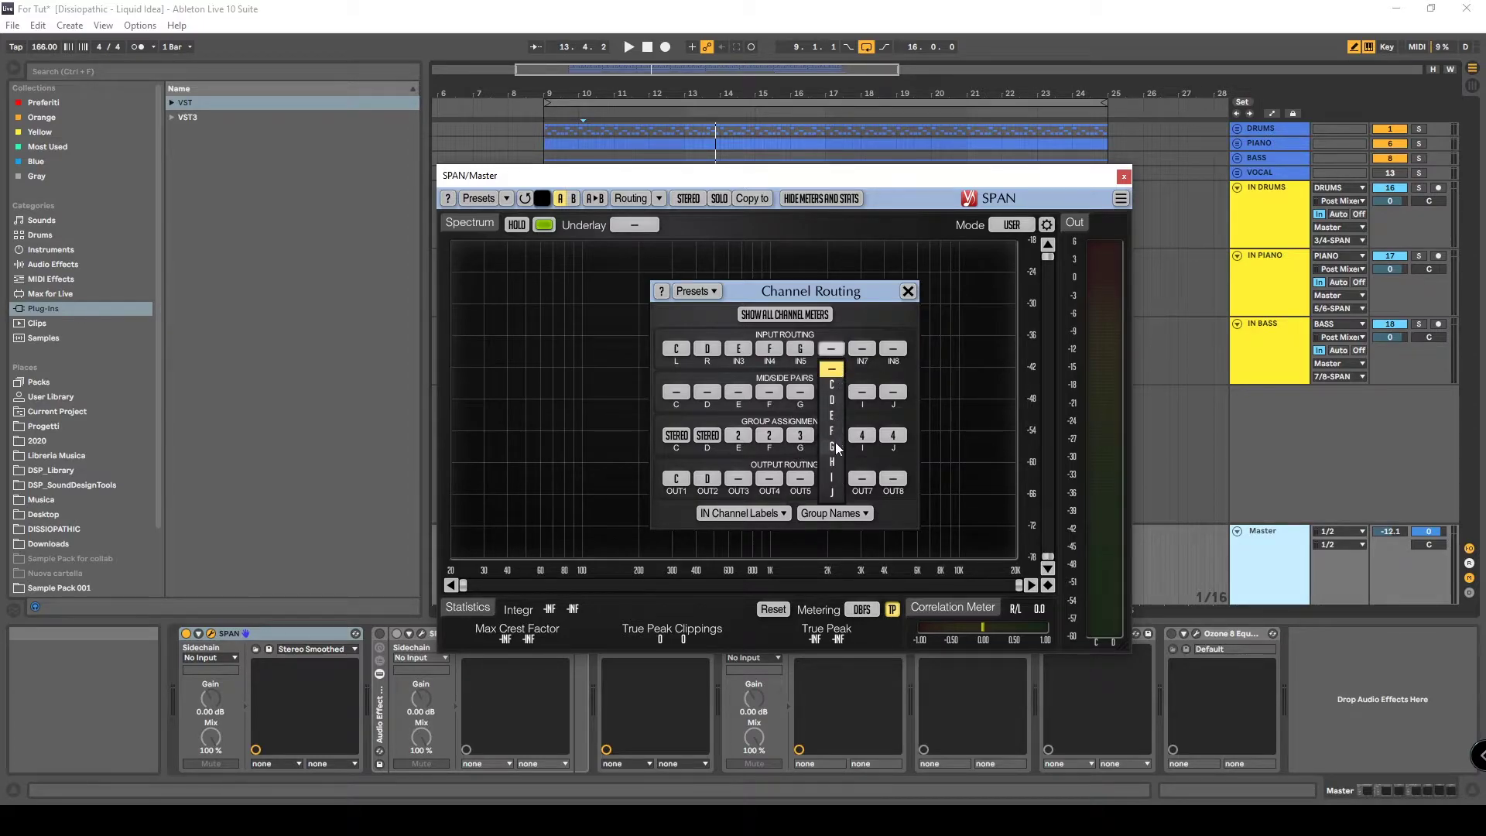
click(834, 460)
click(866, 349)
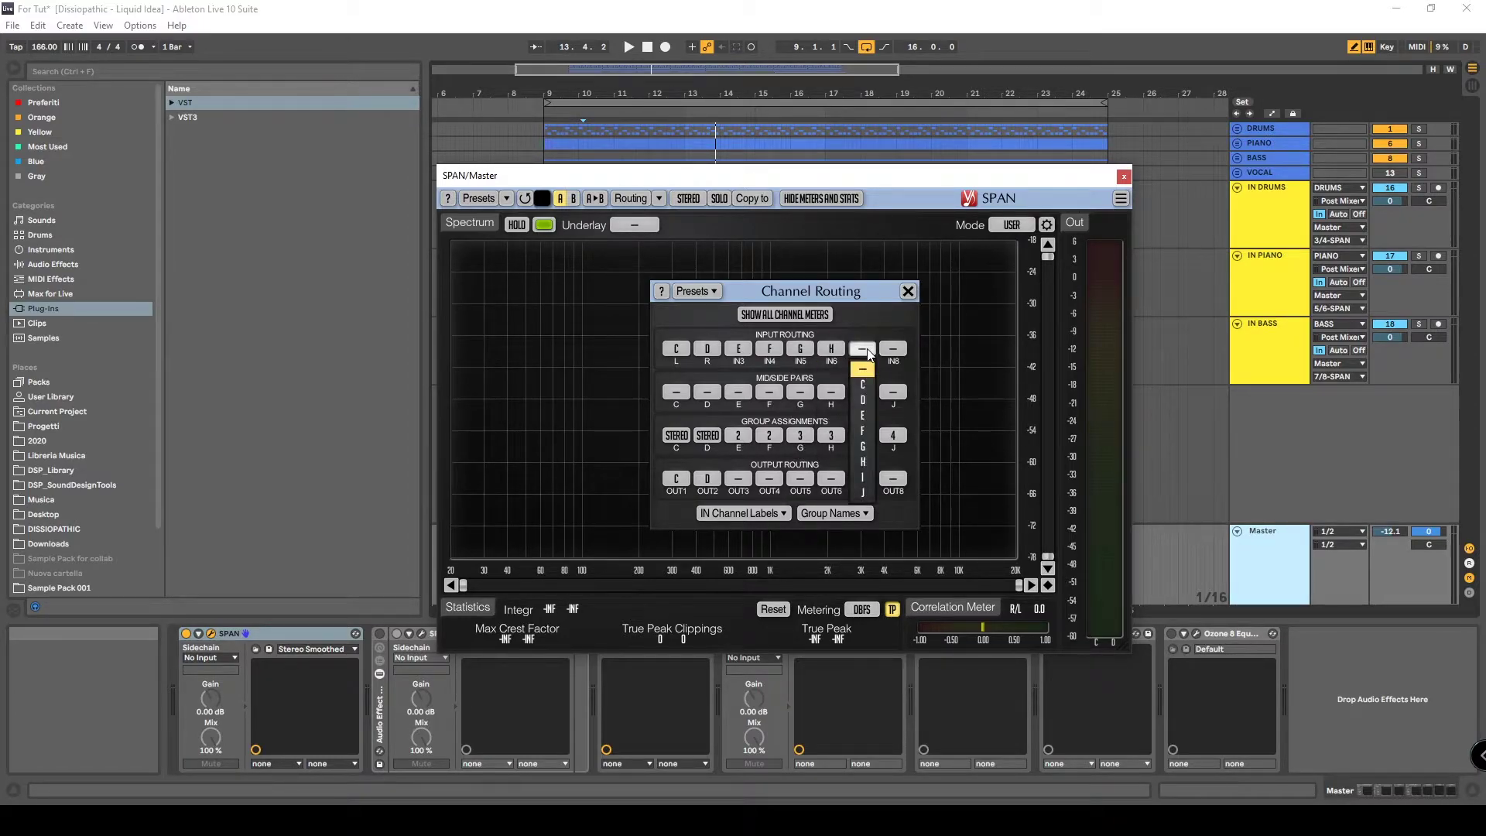
click(862, 477)
click(893, 350)
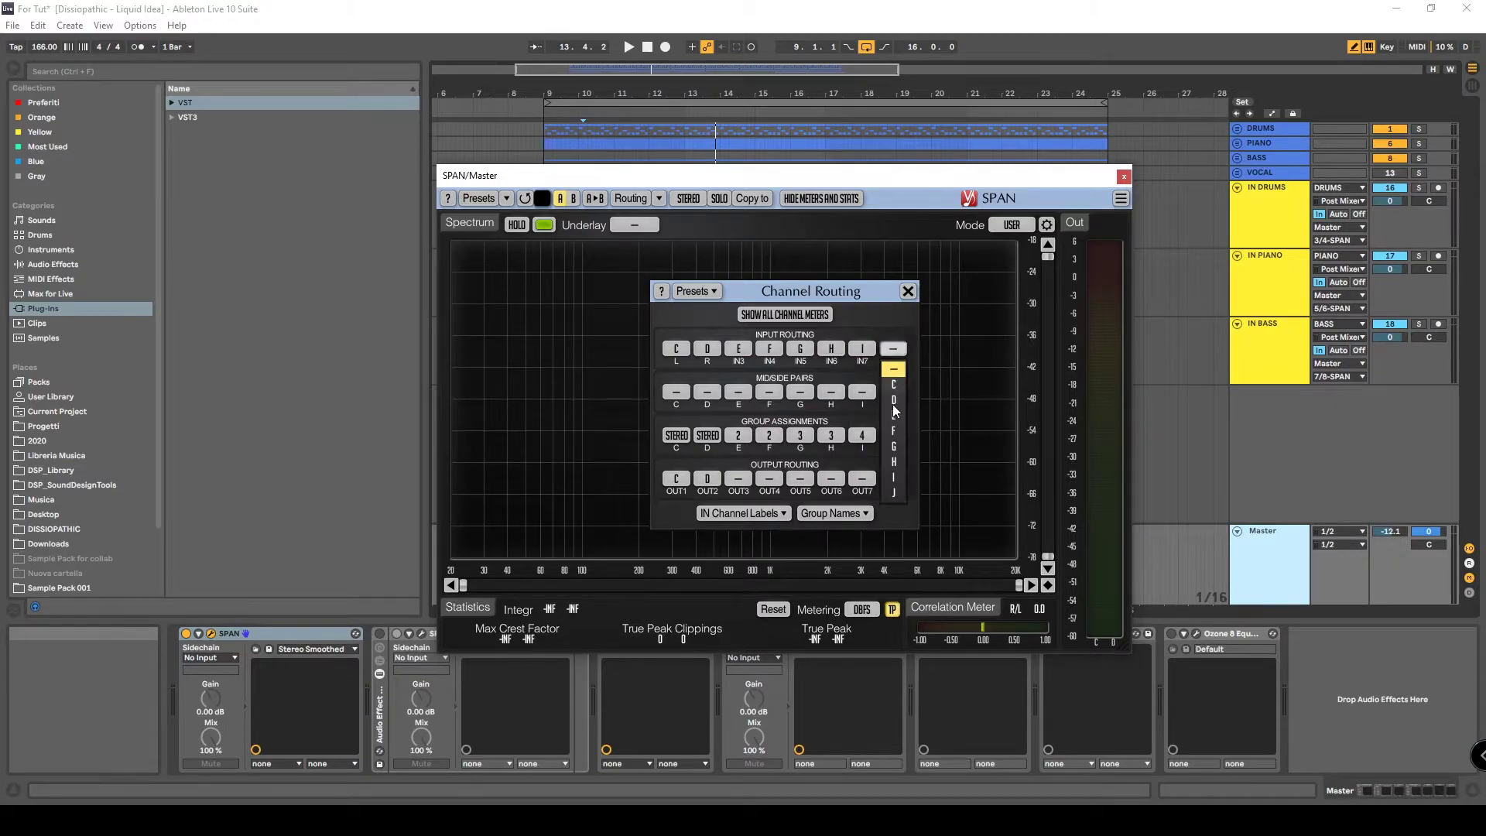
click(893, 493)
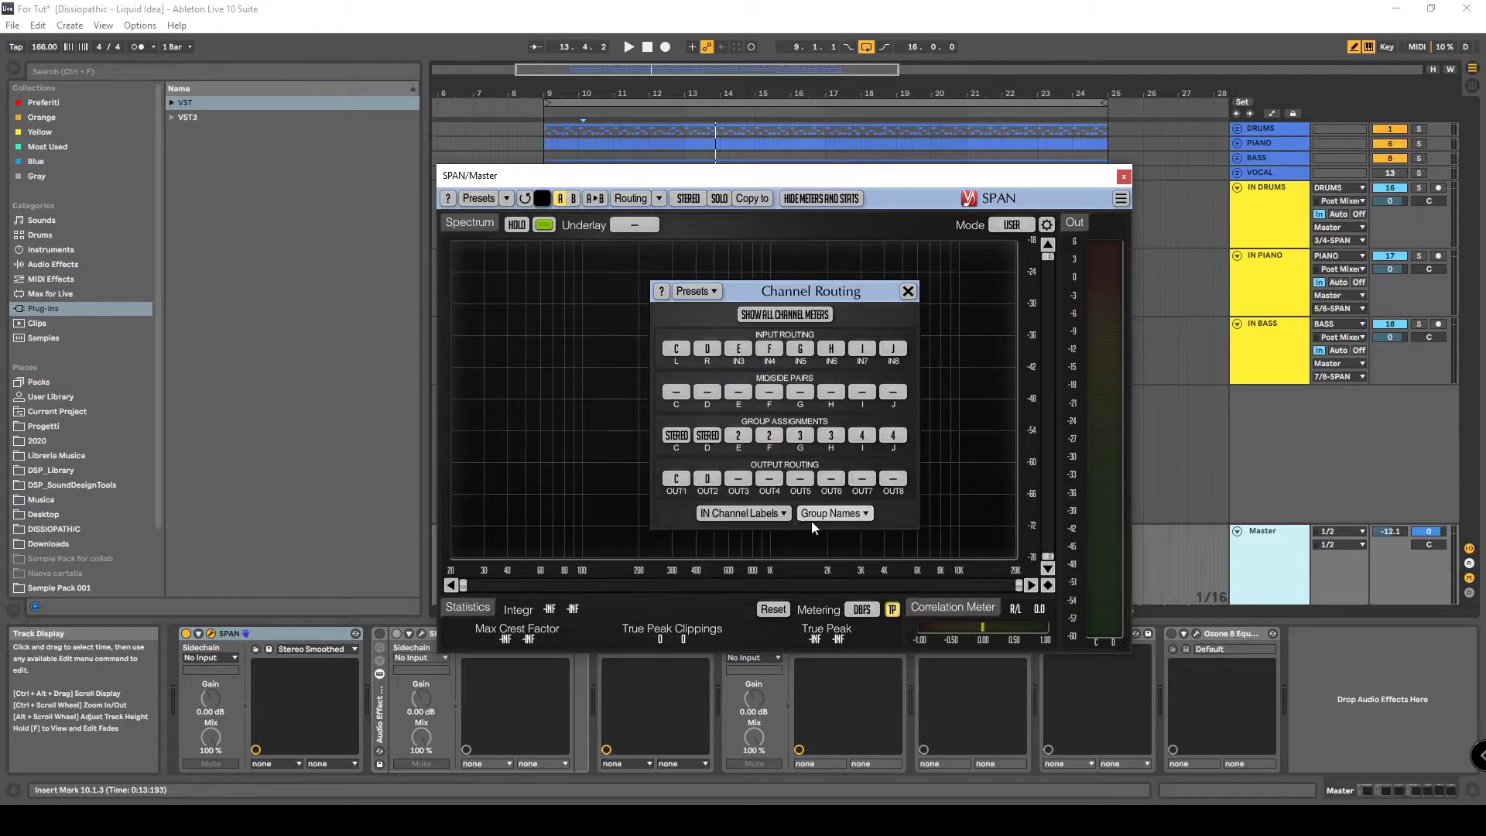
Name groups 2, 3 and 4 DRUMS, PIANO and BASS in SPAN's channel routing and close the routing editor.
click(849, 514)
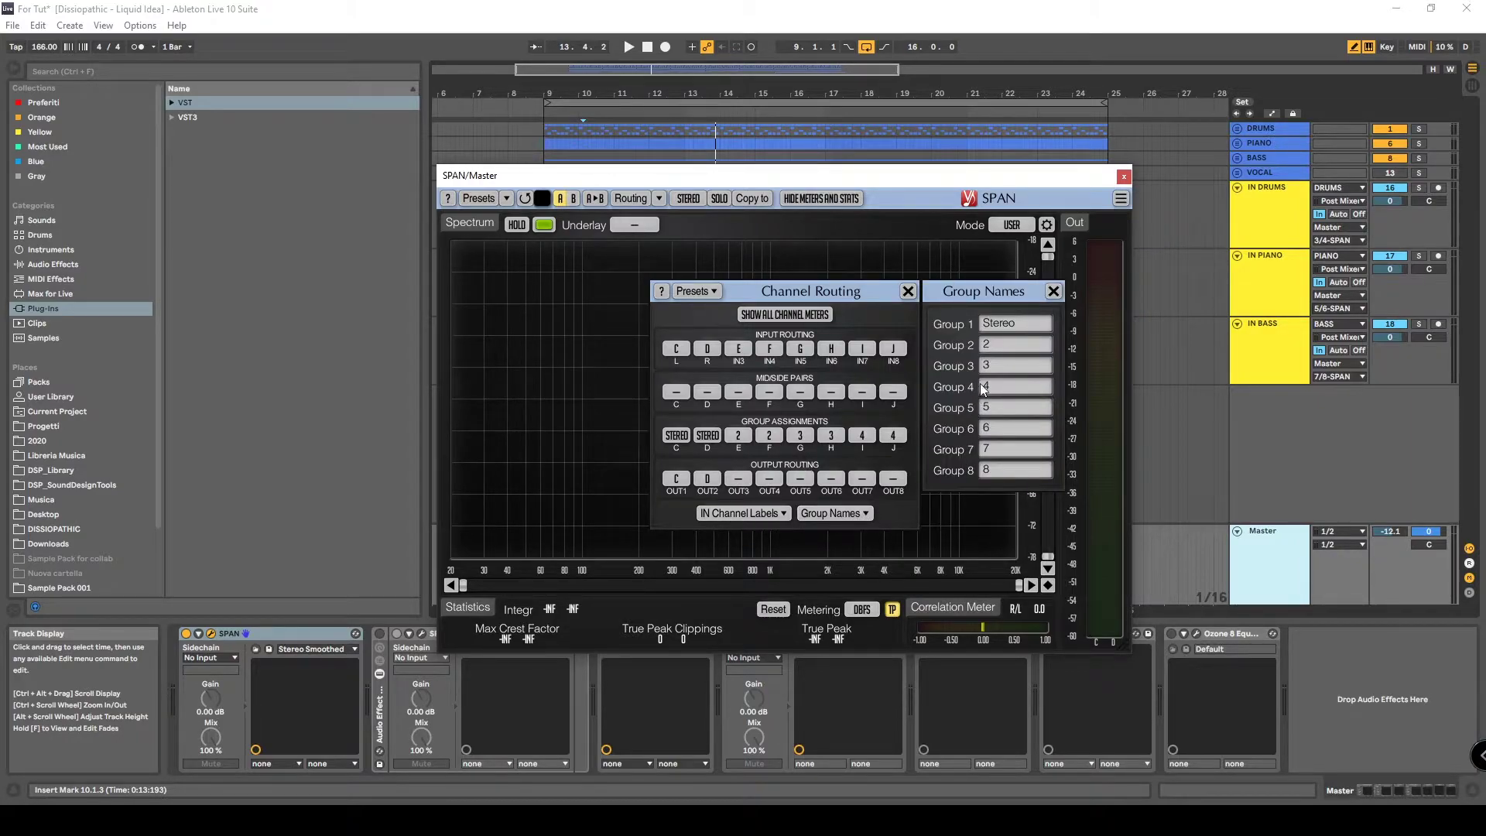
click(1006, 342)
text(DRUMS)
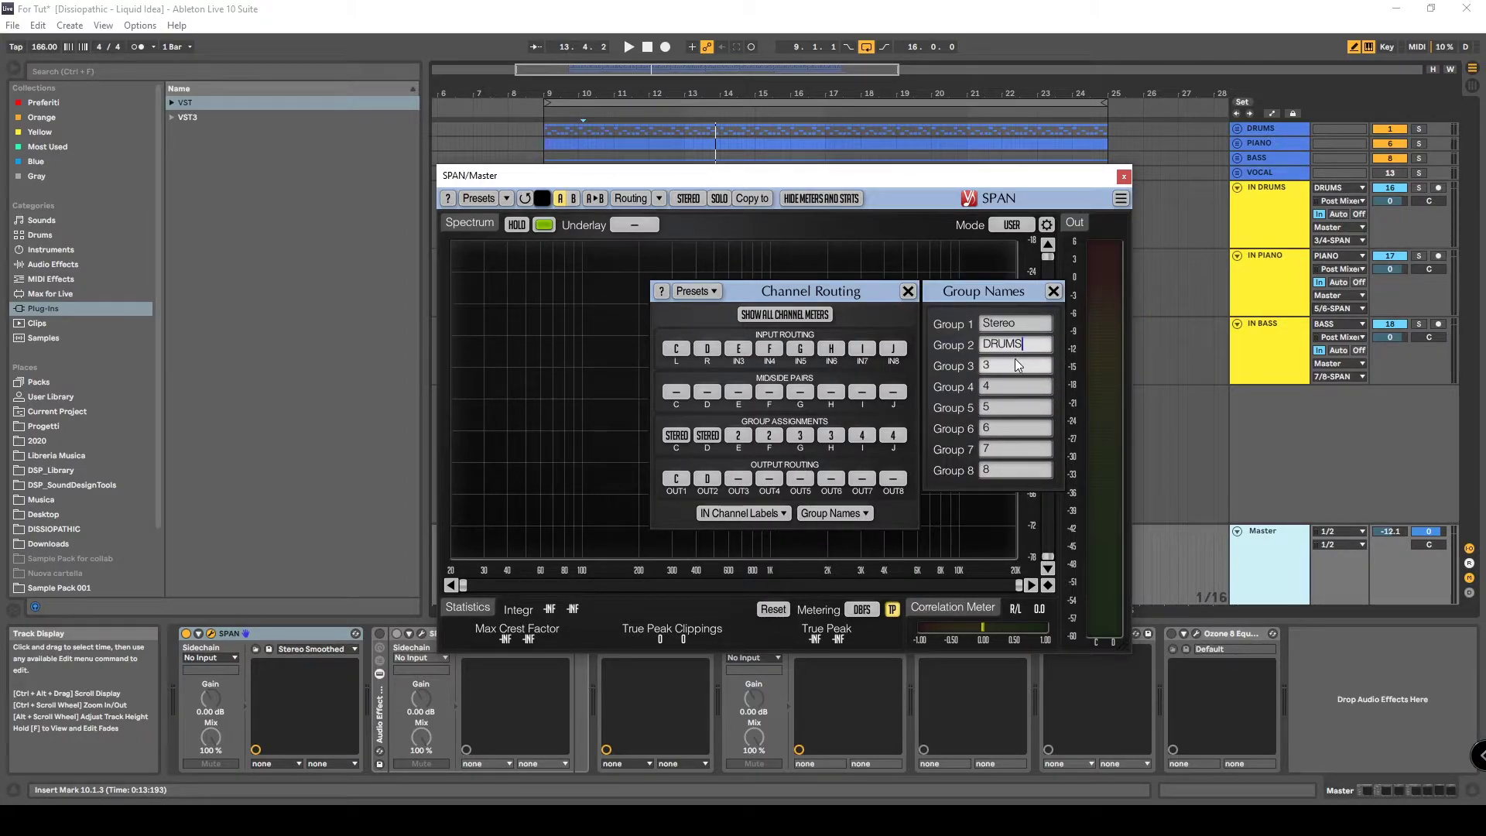
click(1014, 359)
text(PIANO)
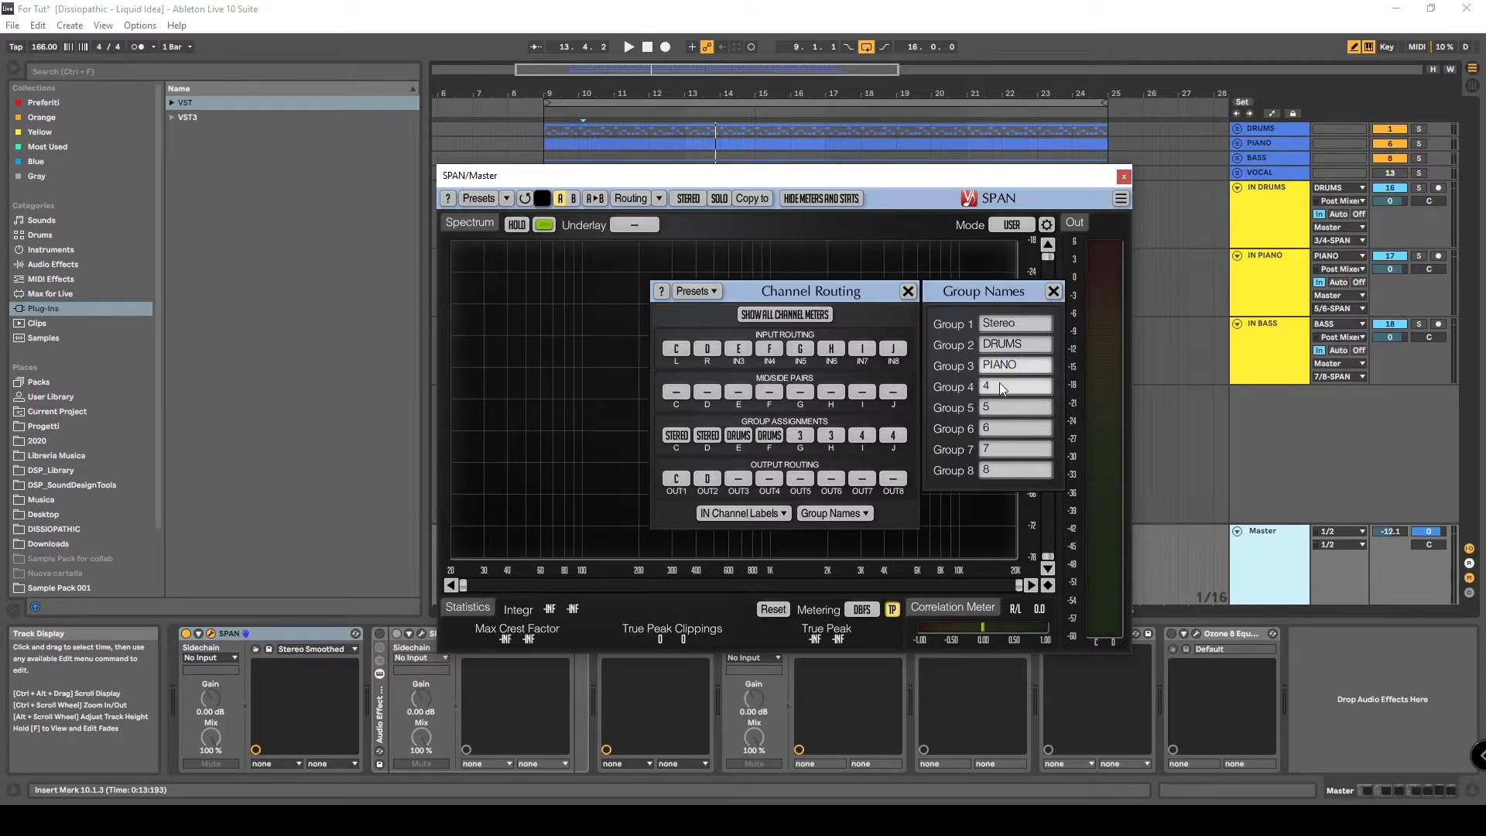
click(1000, 384)
text(B)
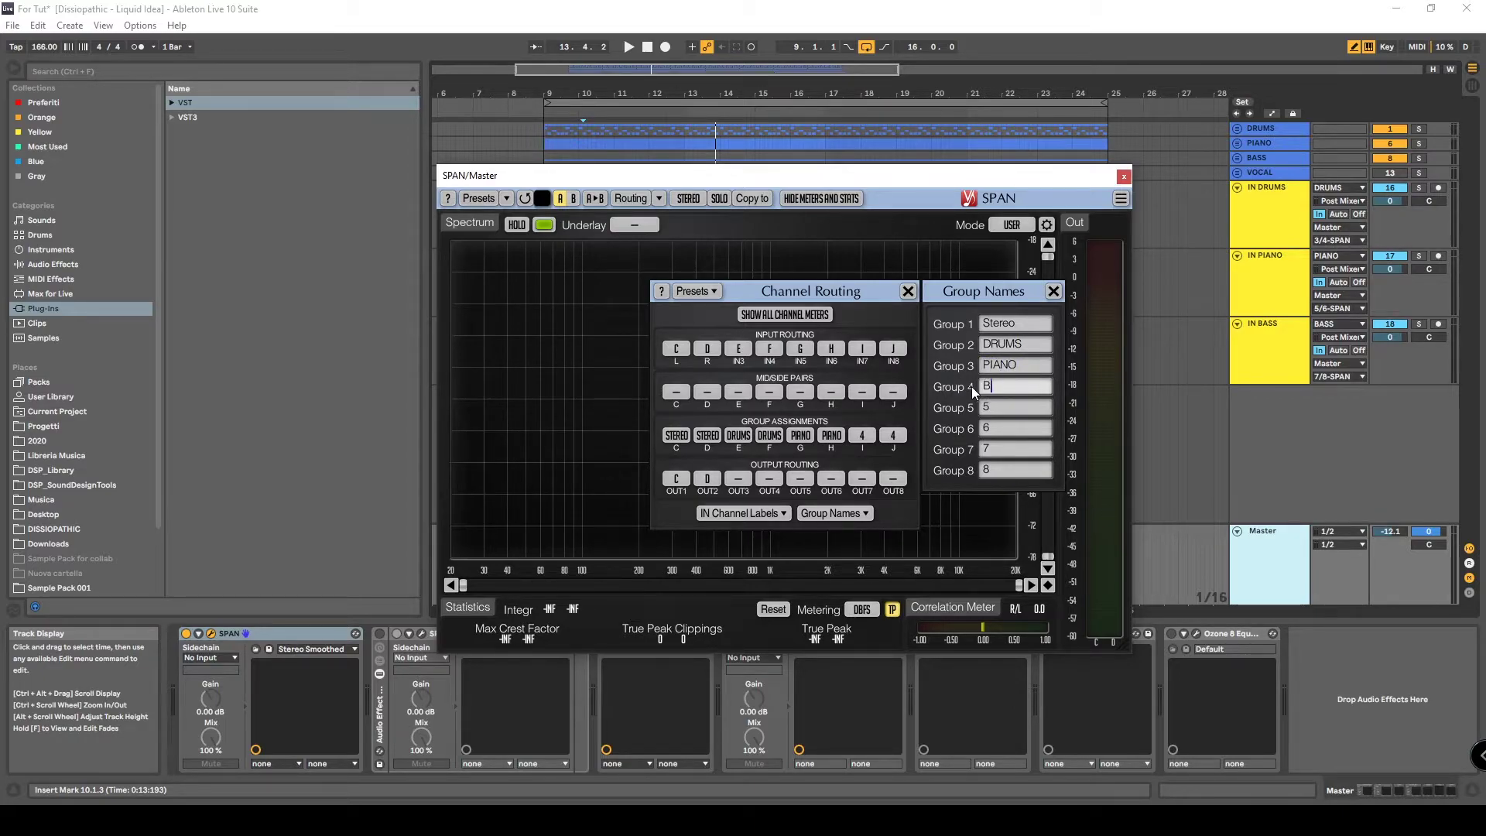
text(ASS)
click(910, 290)
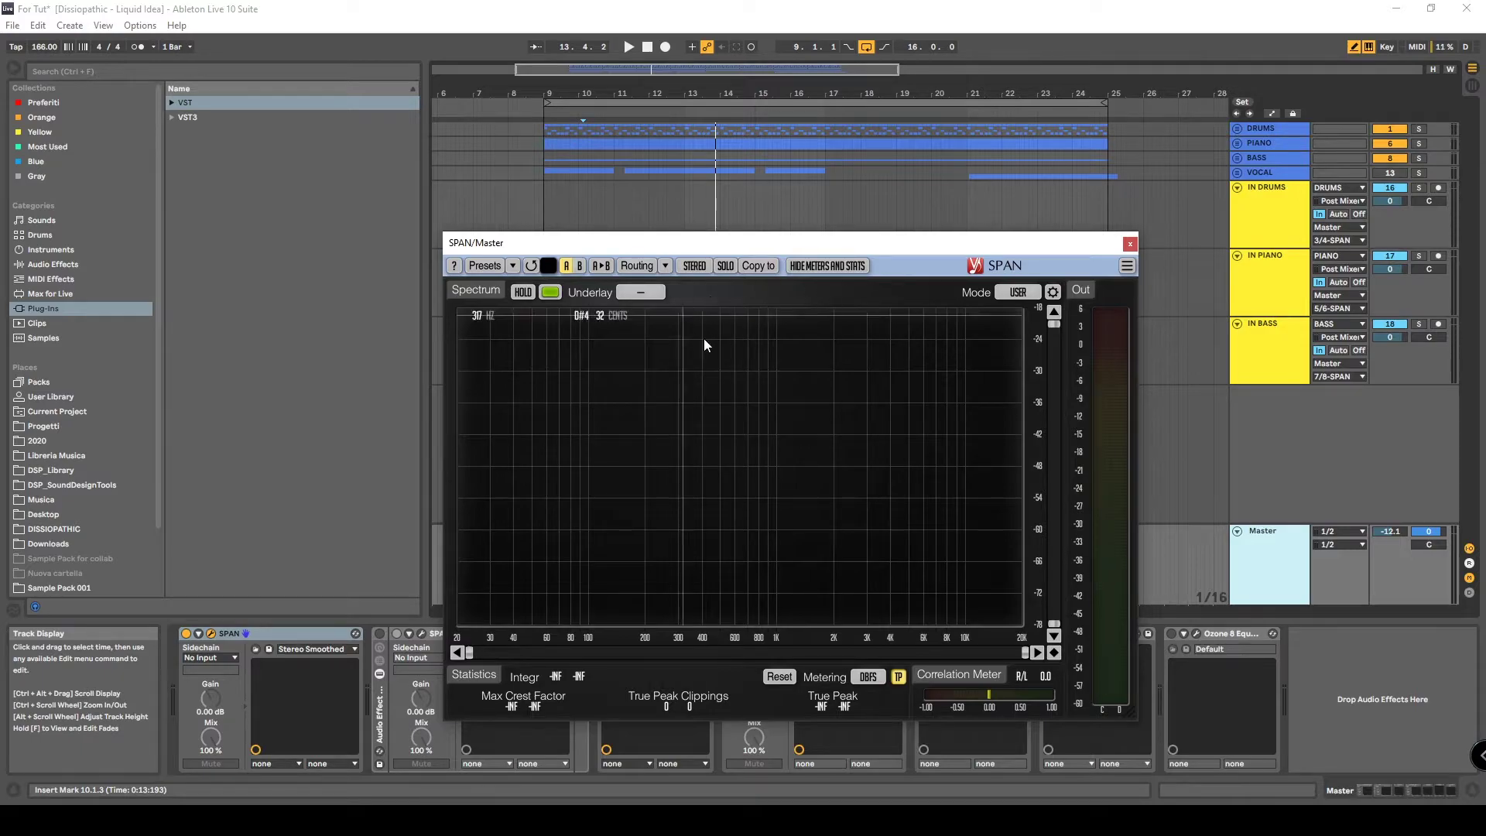
Apply the SPAN SETUP spectrum mode to the STEREO, DRUMS, PIANO and BASS groups in turn.
click(1018, 291)
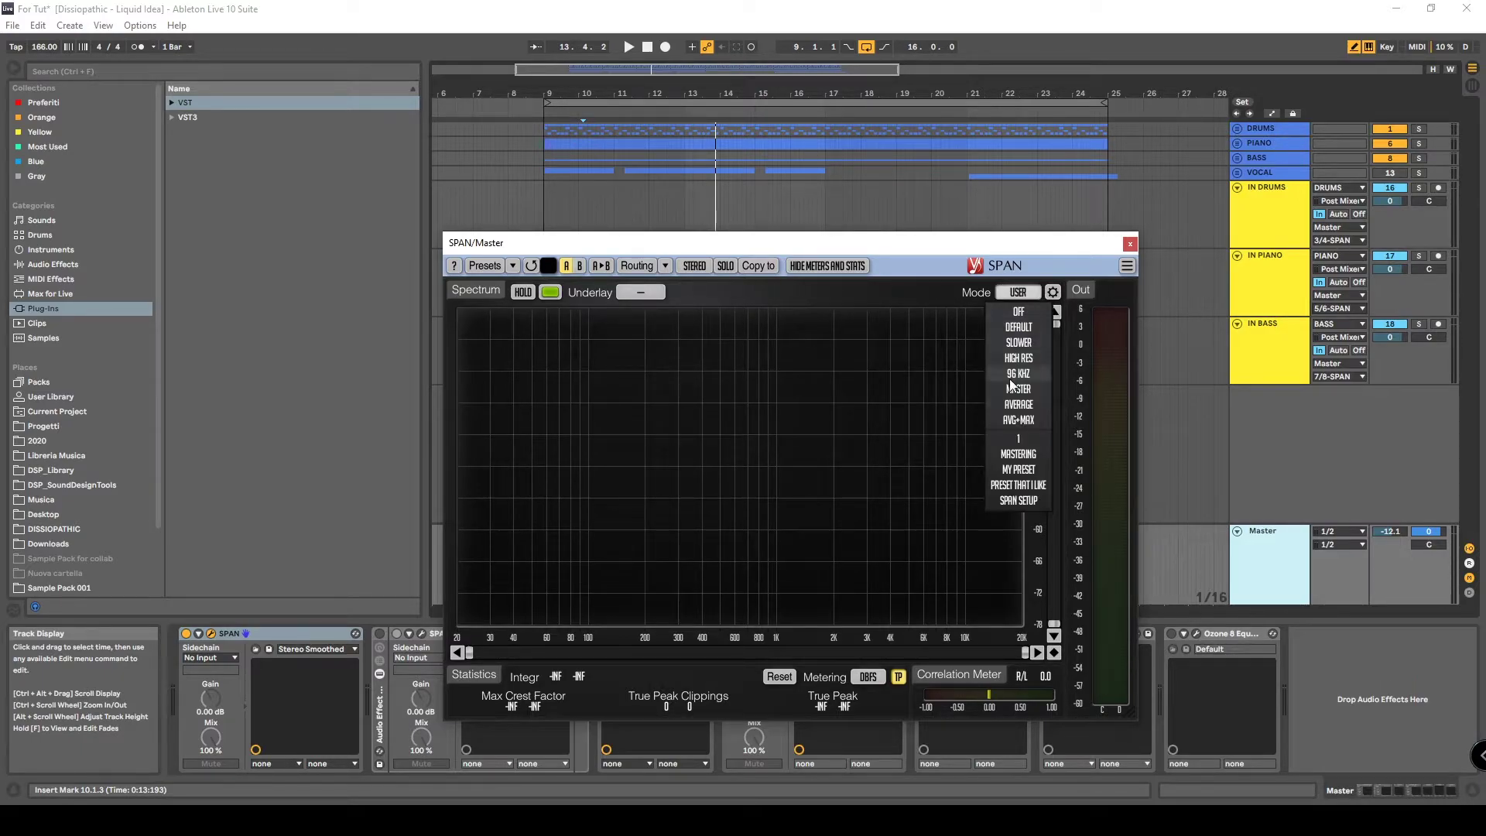
click(1017, 499)
click(1017, 292)
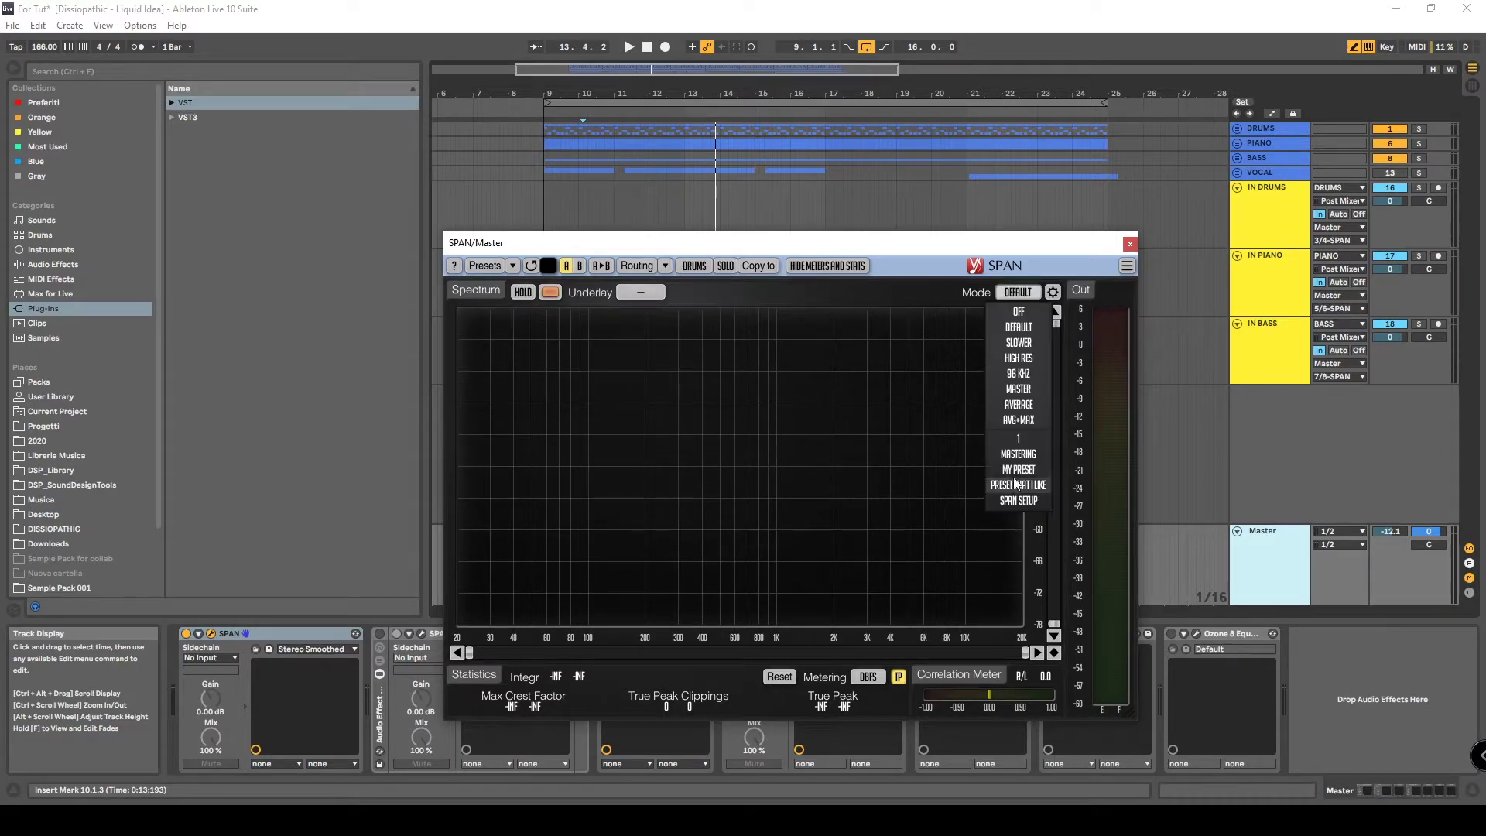
click(1018, 500)
click(1018, 500)
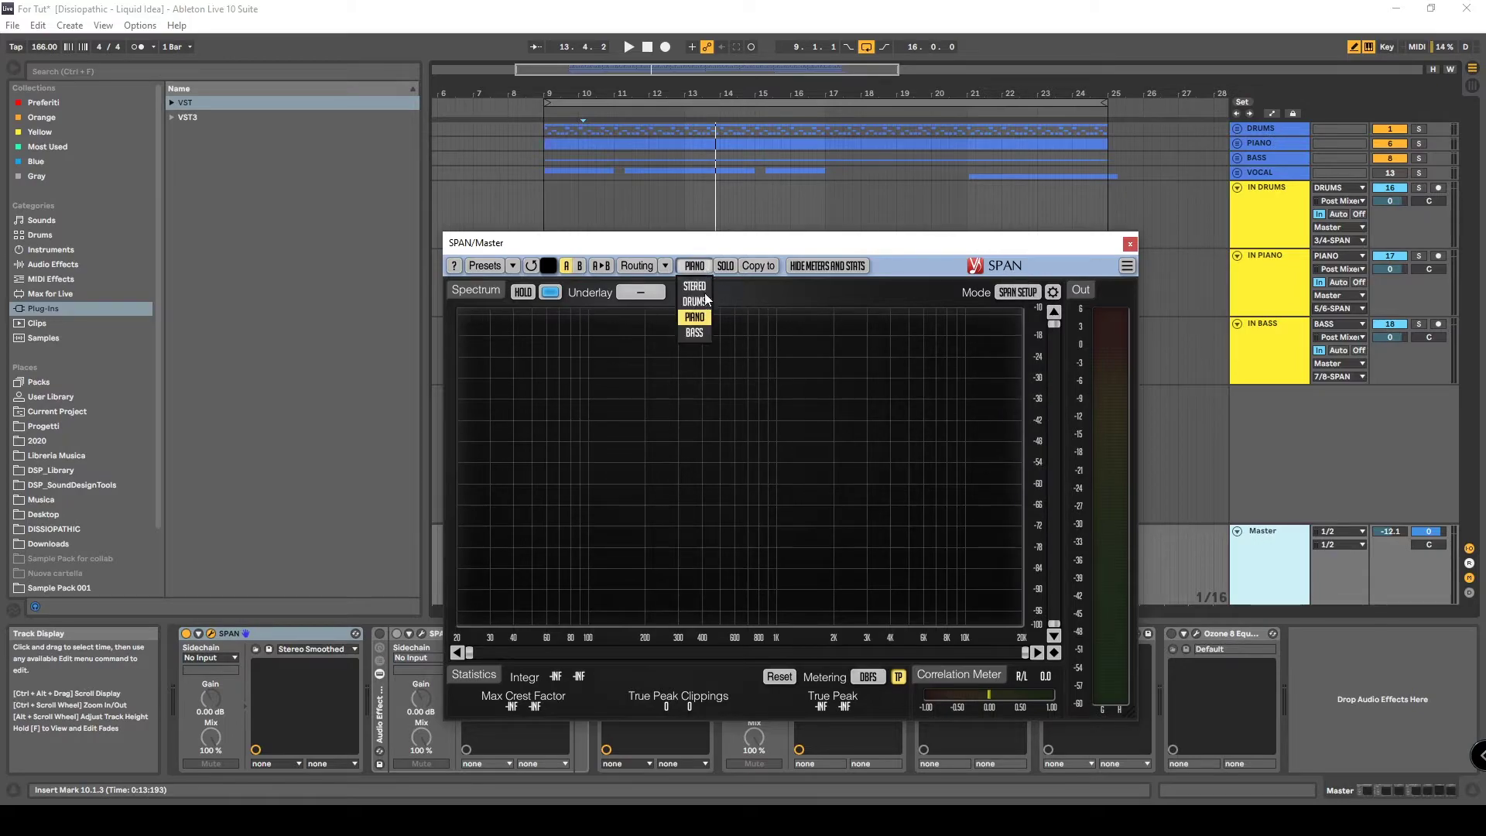
click(693, 333)
click(1018, 292)
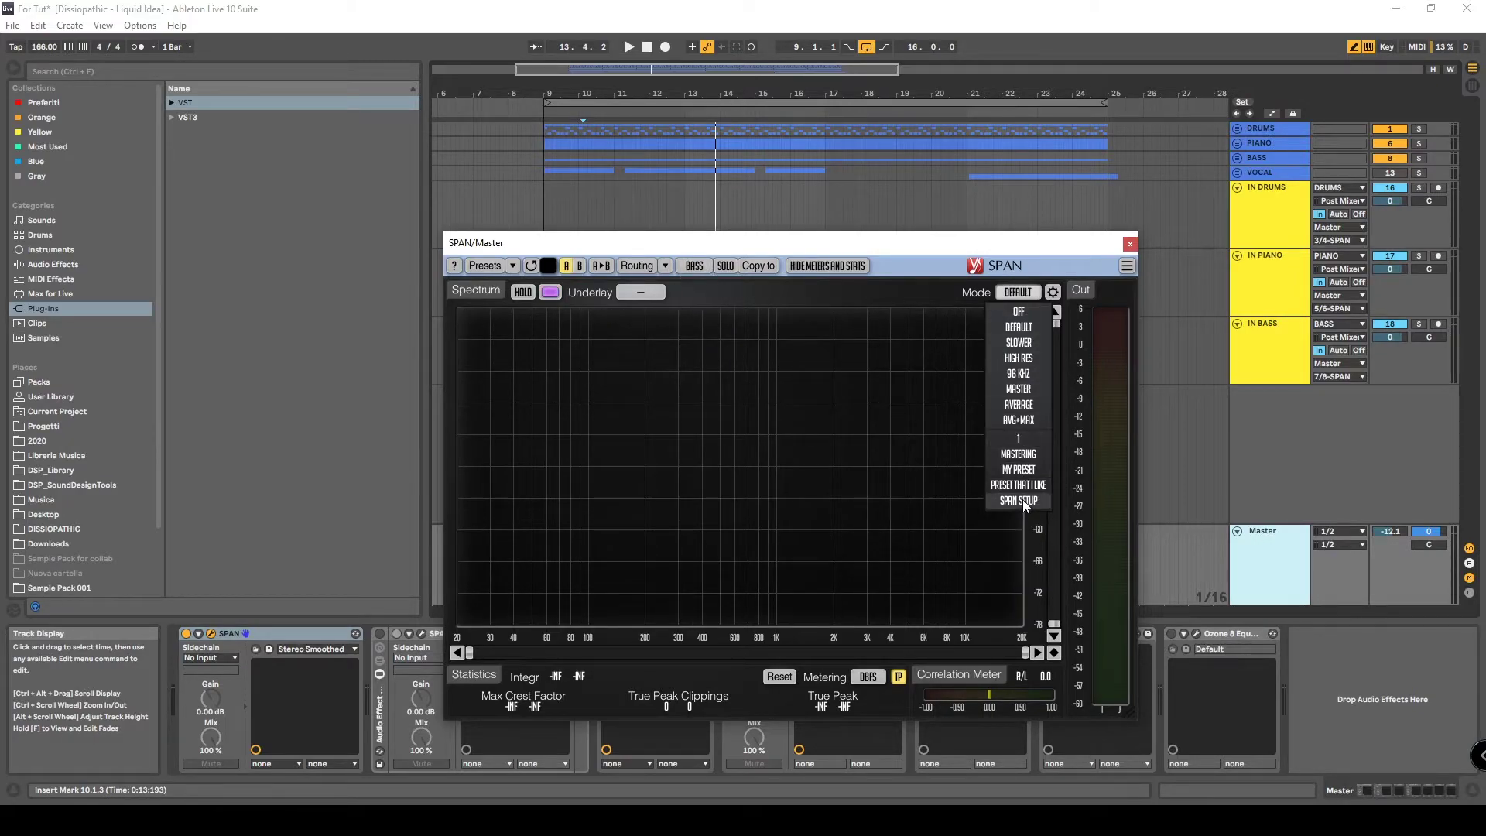
click(1020, 500)
Set the spectrum colours to yellow for the DRUMS group and blue for the PIANO group.
click(694, 267)
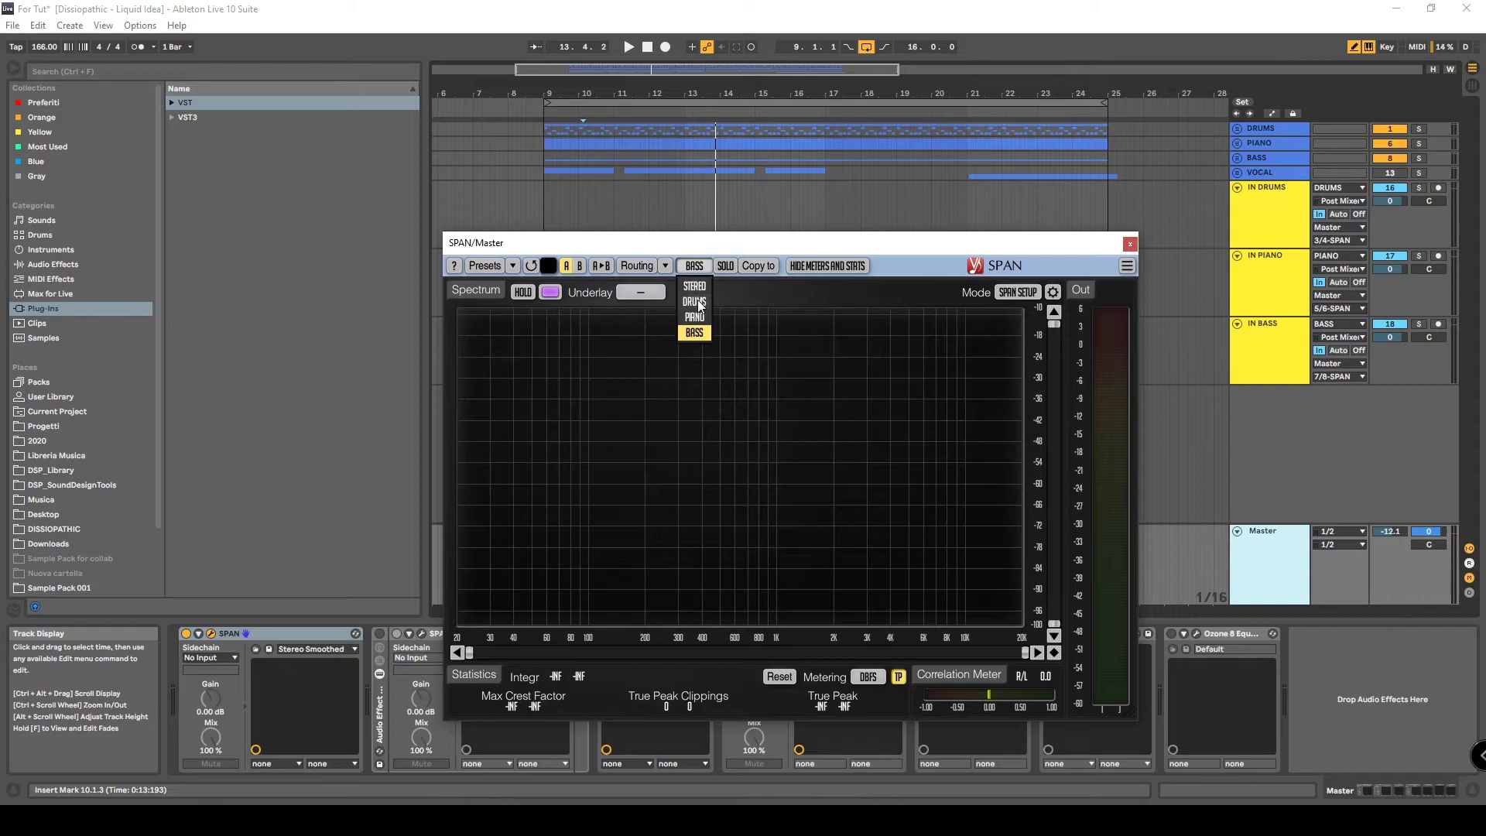
click(694, 301)
click(695, 266)
click(698, 266)
click(699, 328)
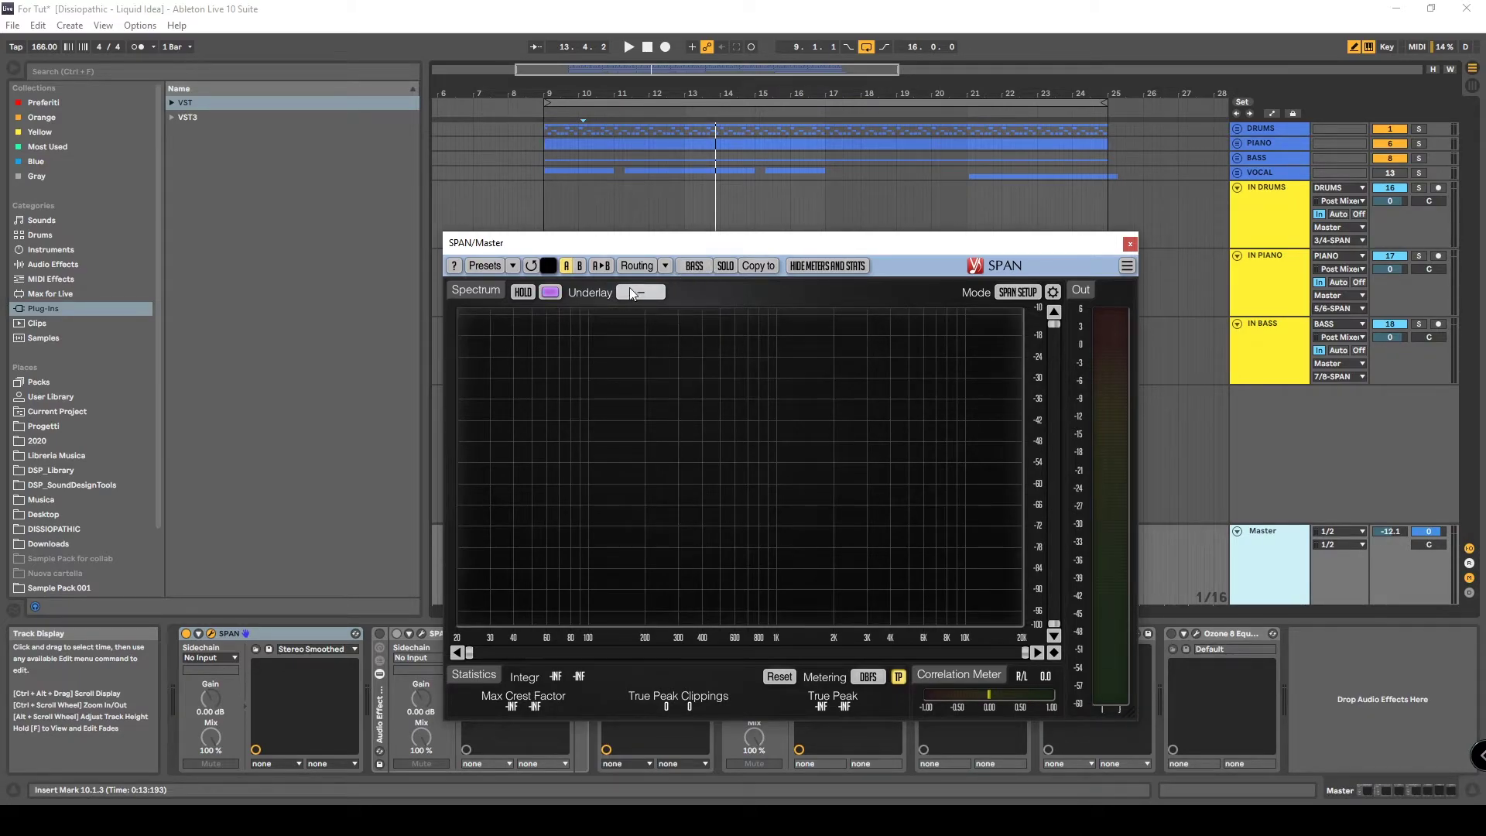
click(703, 271)
click(703, 301)
click(551, 291)
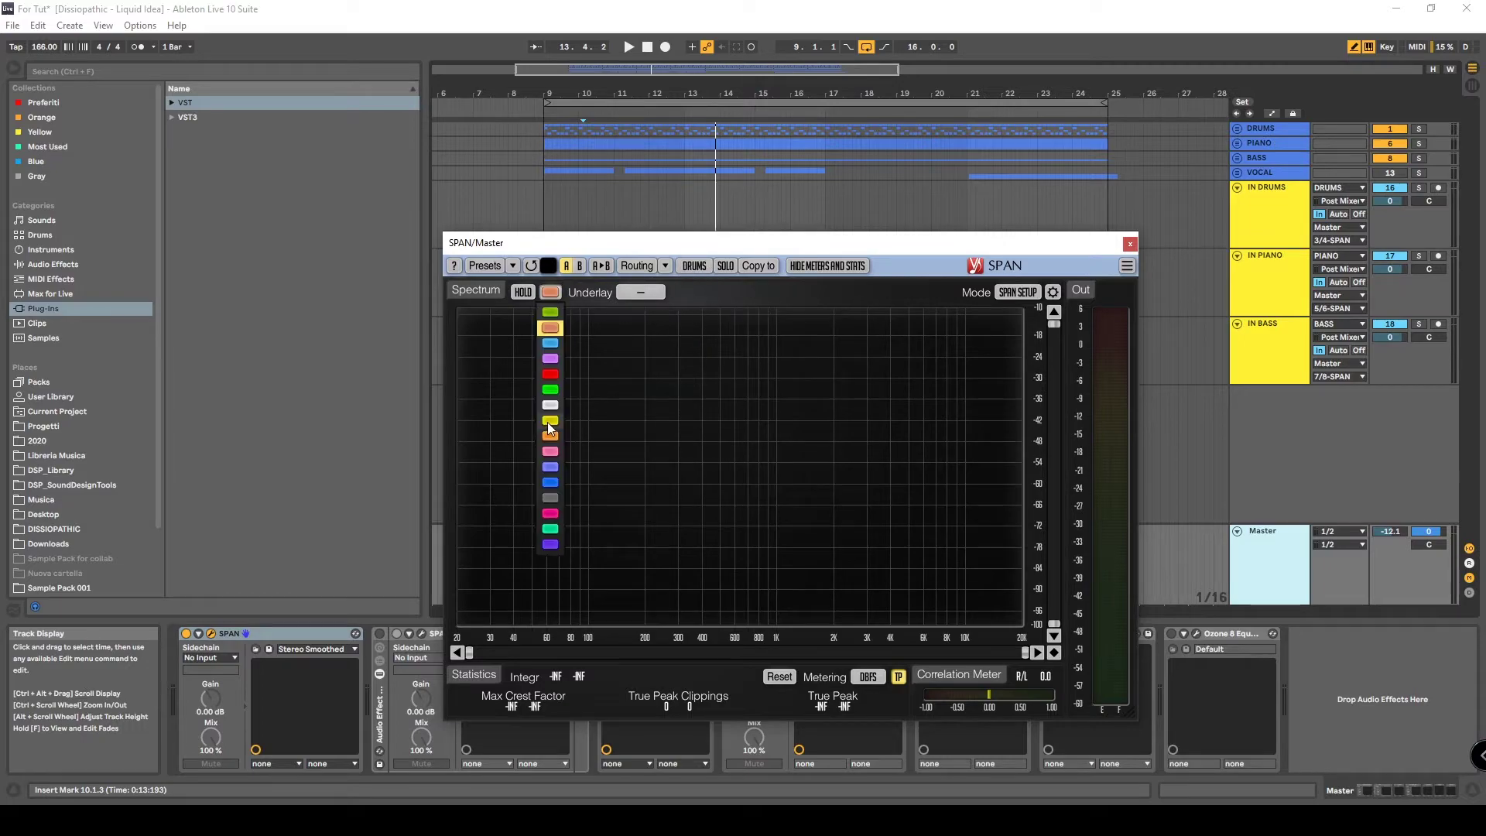
click(548, 421)
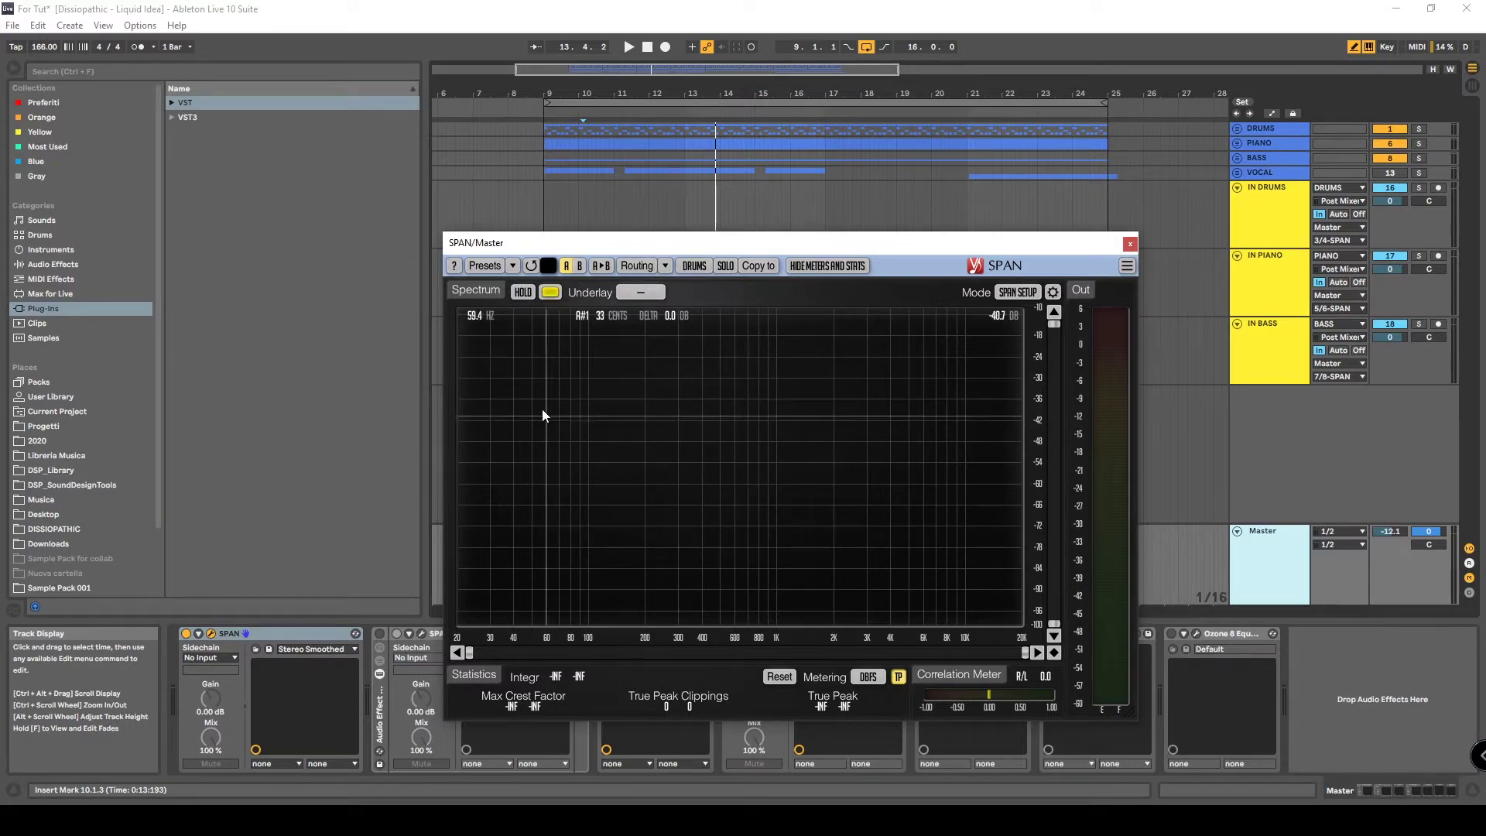
click(693, 268)
click(699, 316)
click(550, 292)
Set the BASS group's spectrum colour to pink and choose PIANO as its underlay.
click(694, 265)
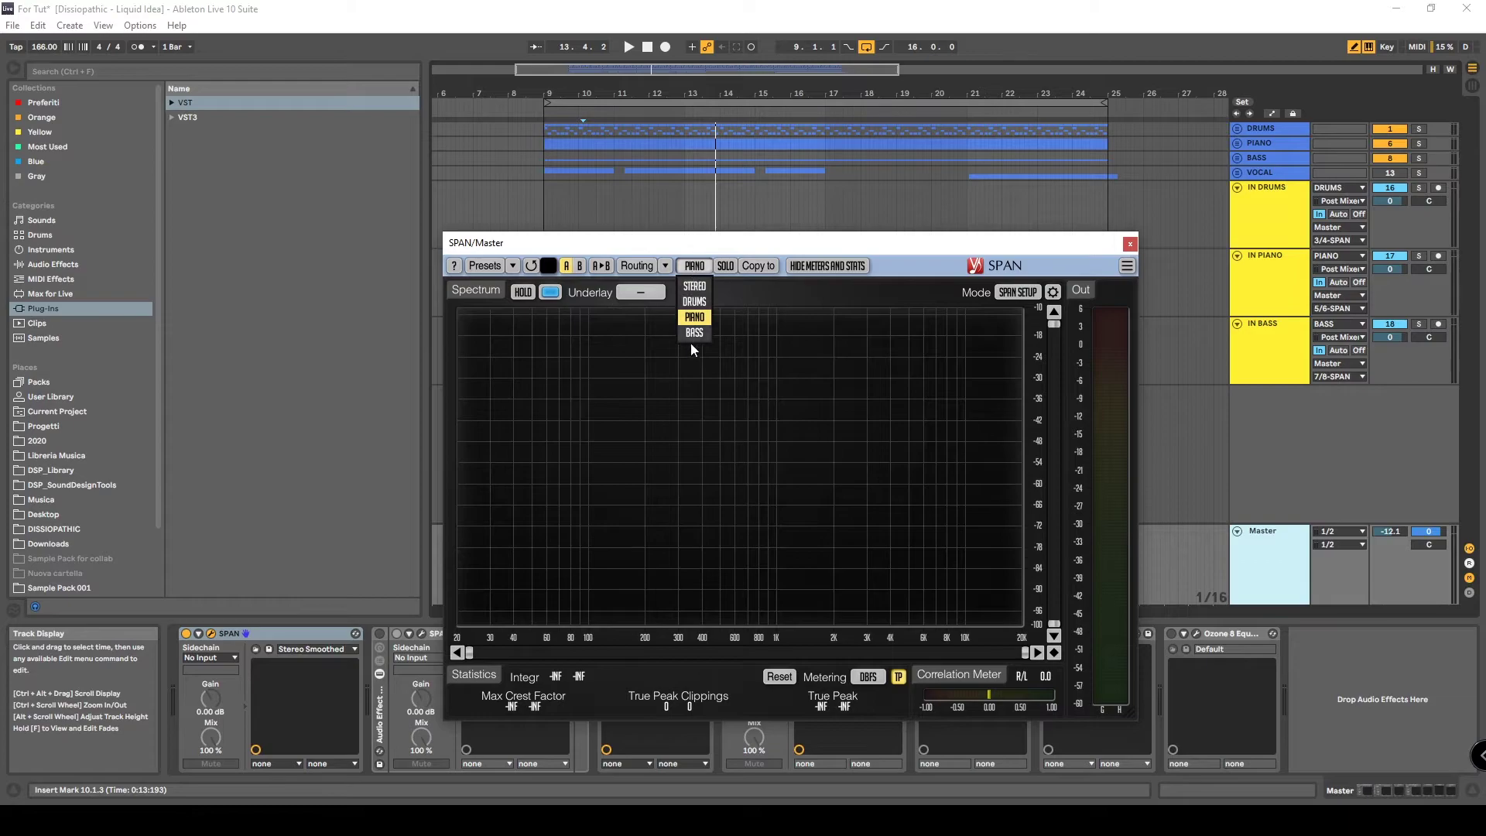
click(690, 330)
click(548, 292)
click(648, 364)
click(640, 291)
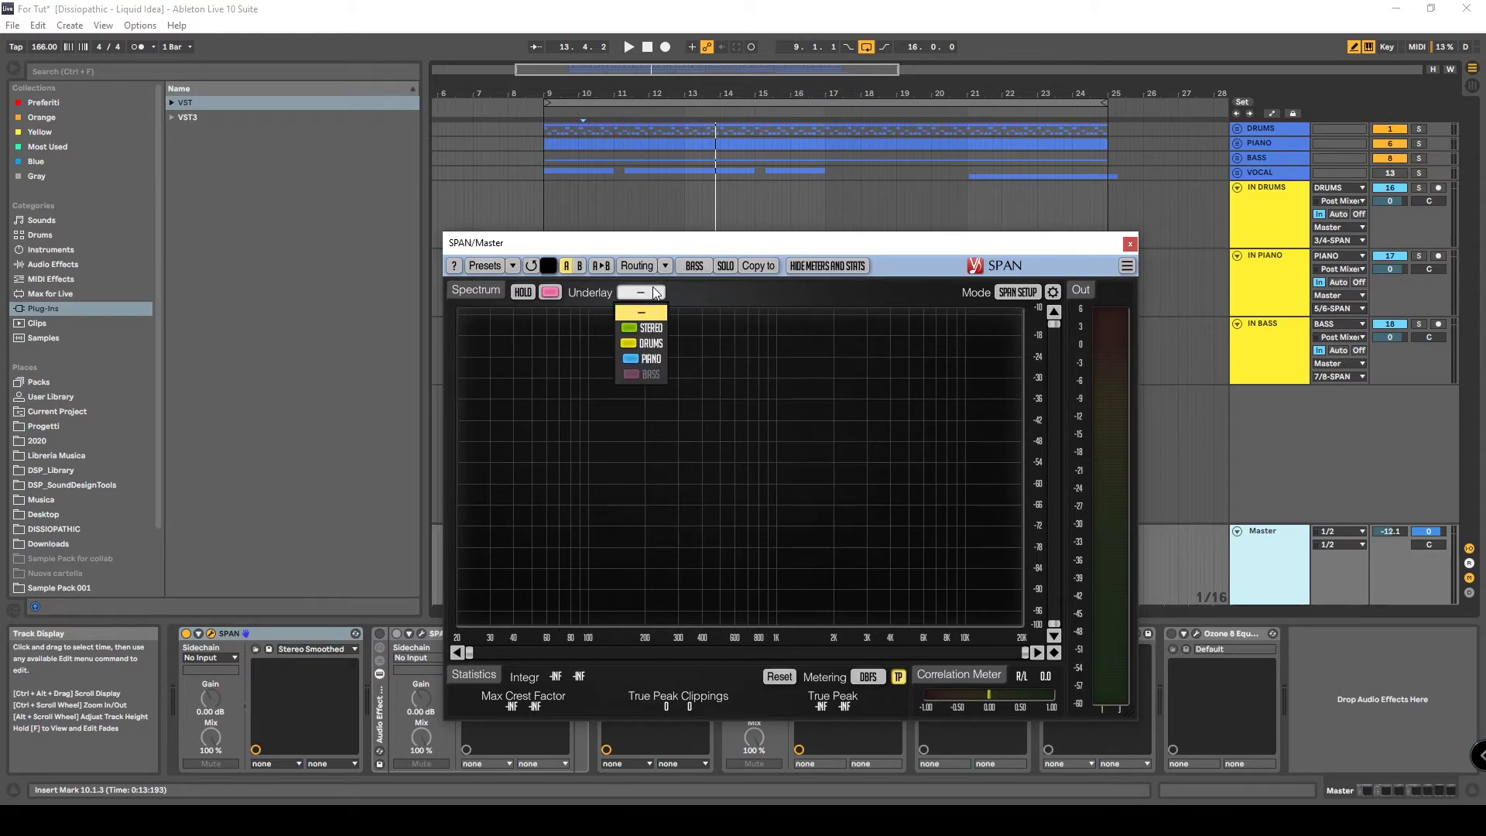
click(636, 358)
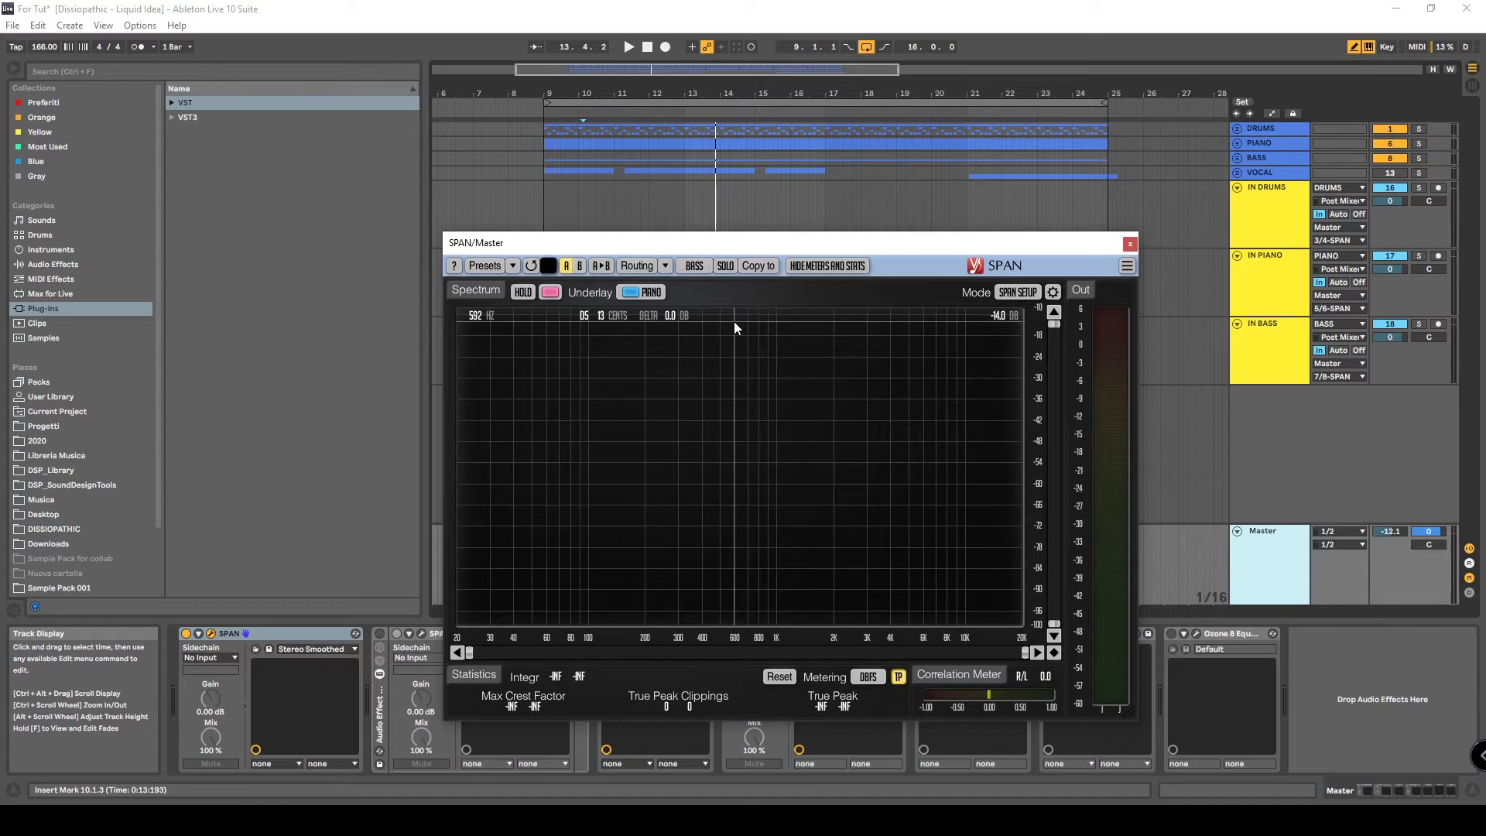